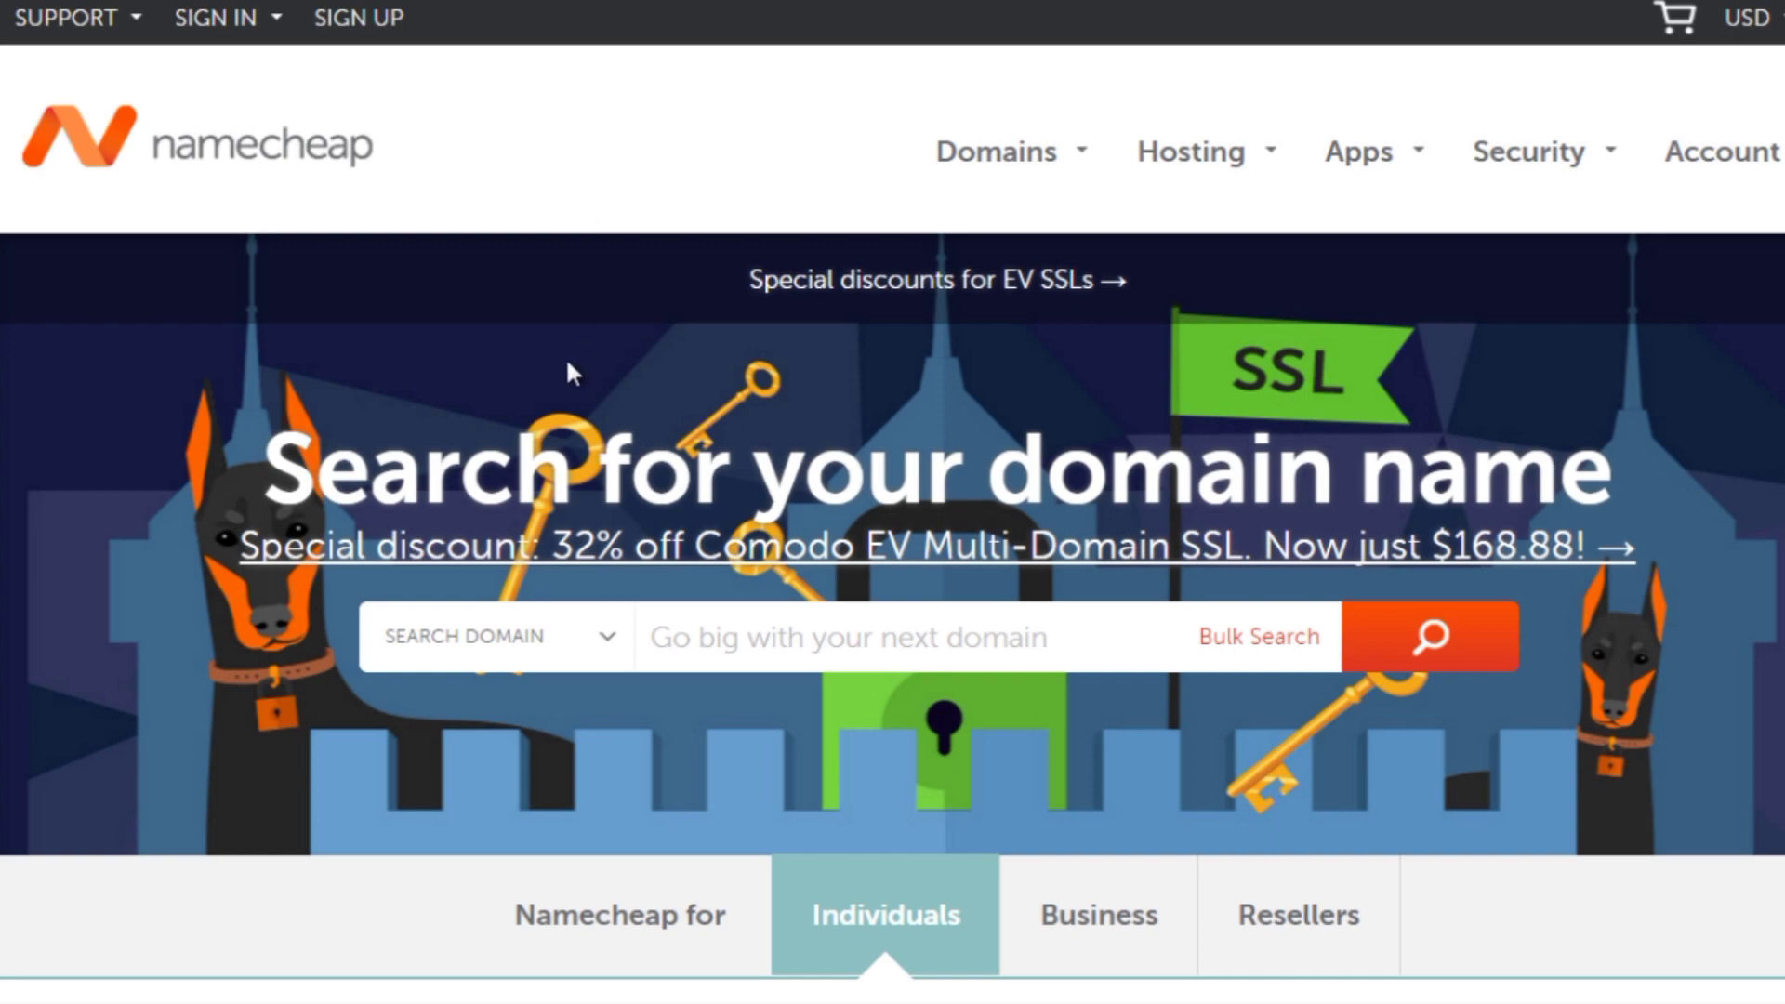
- Search Namecheap for the domain name lowercholesterol12346
scroll(598, 356, down, 1)
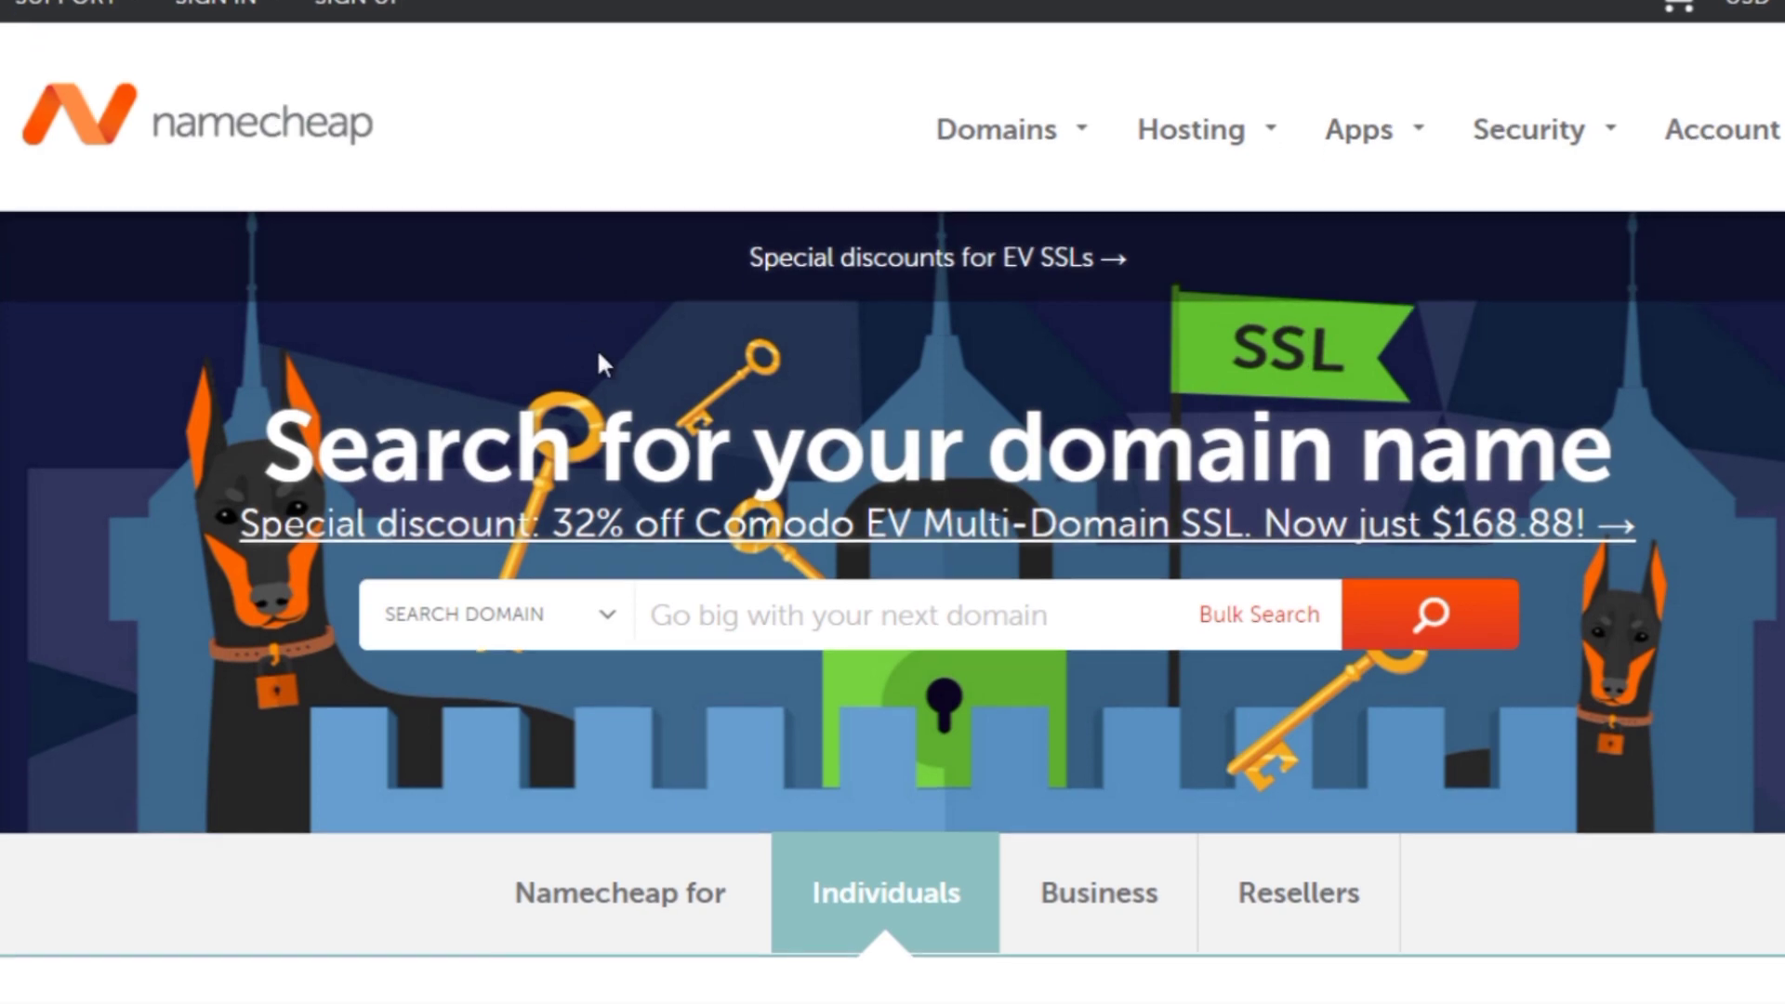
scroll(598, 365, down, 8)
scroll(589, 378, up, 5)
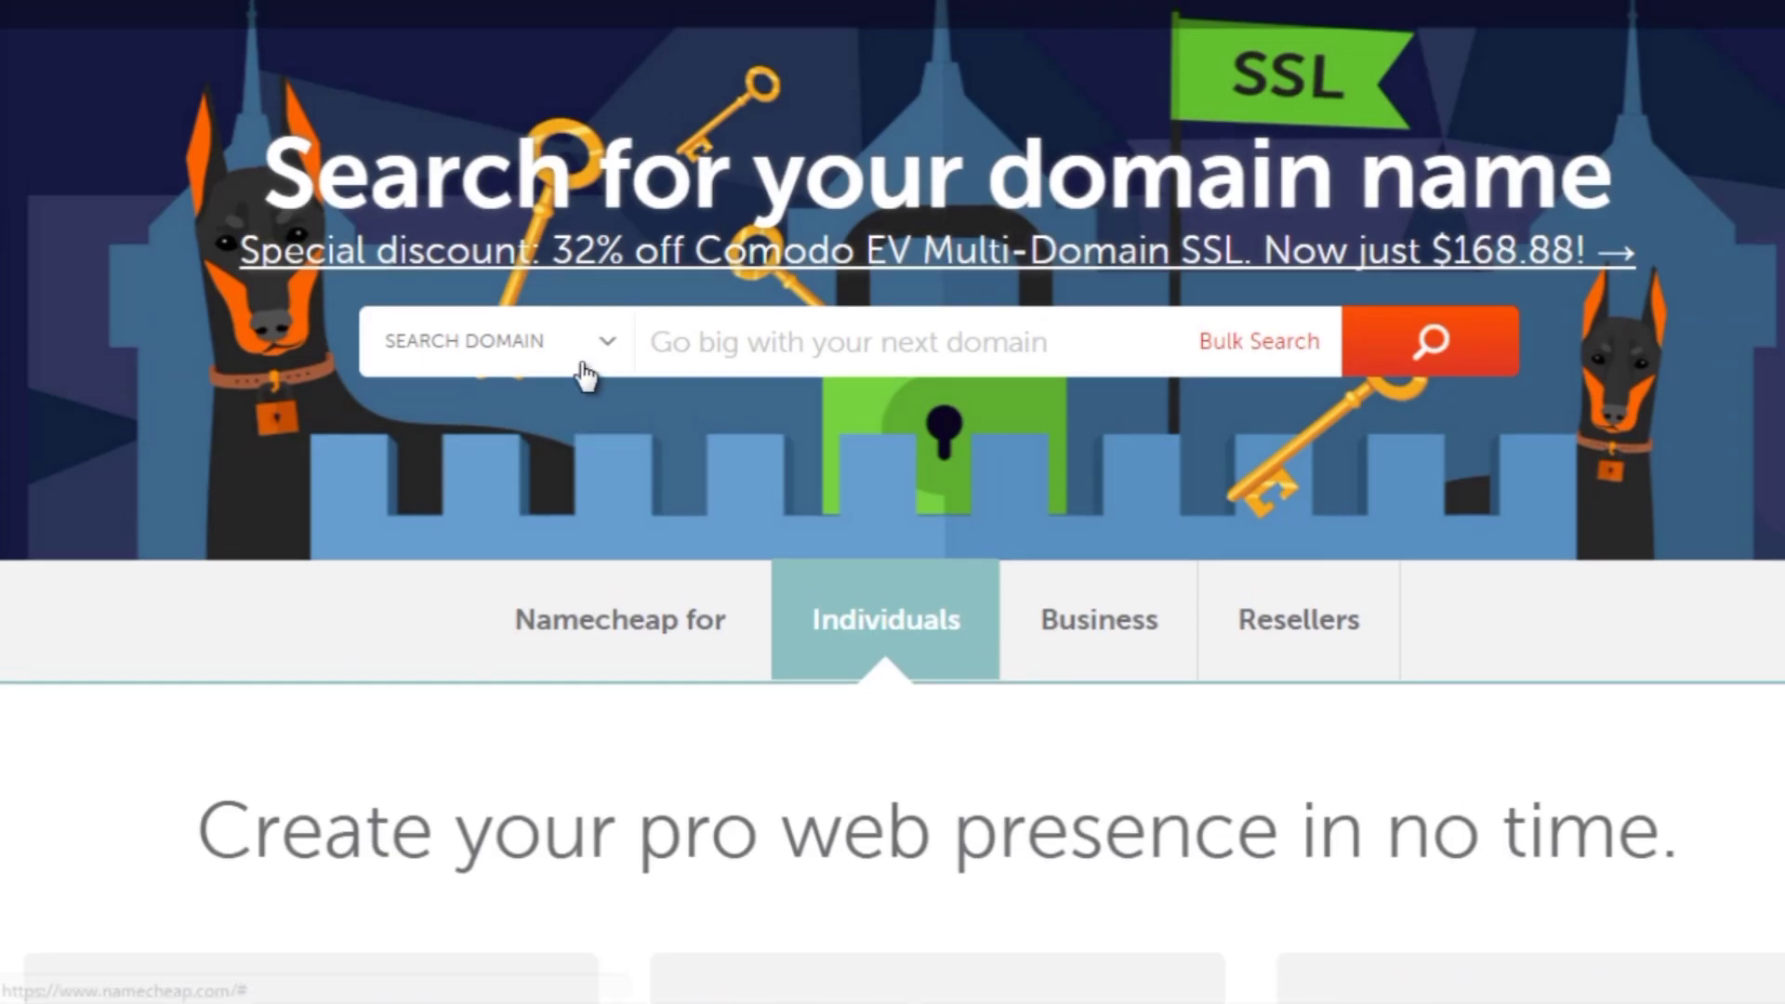
click(790, 335)
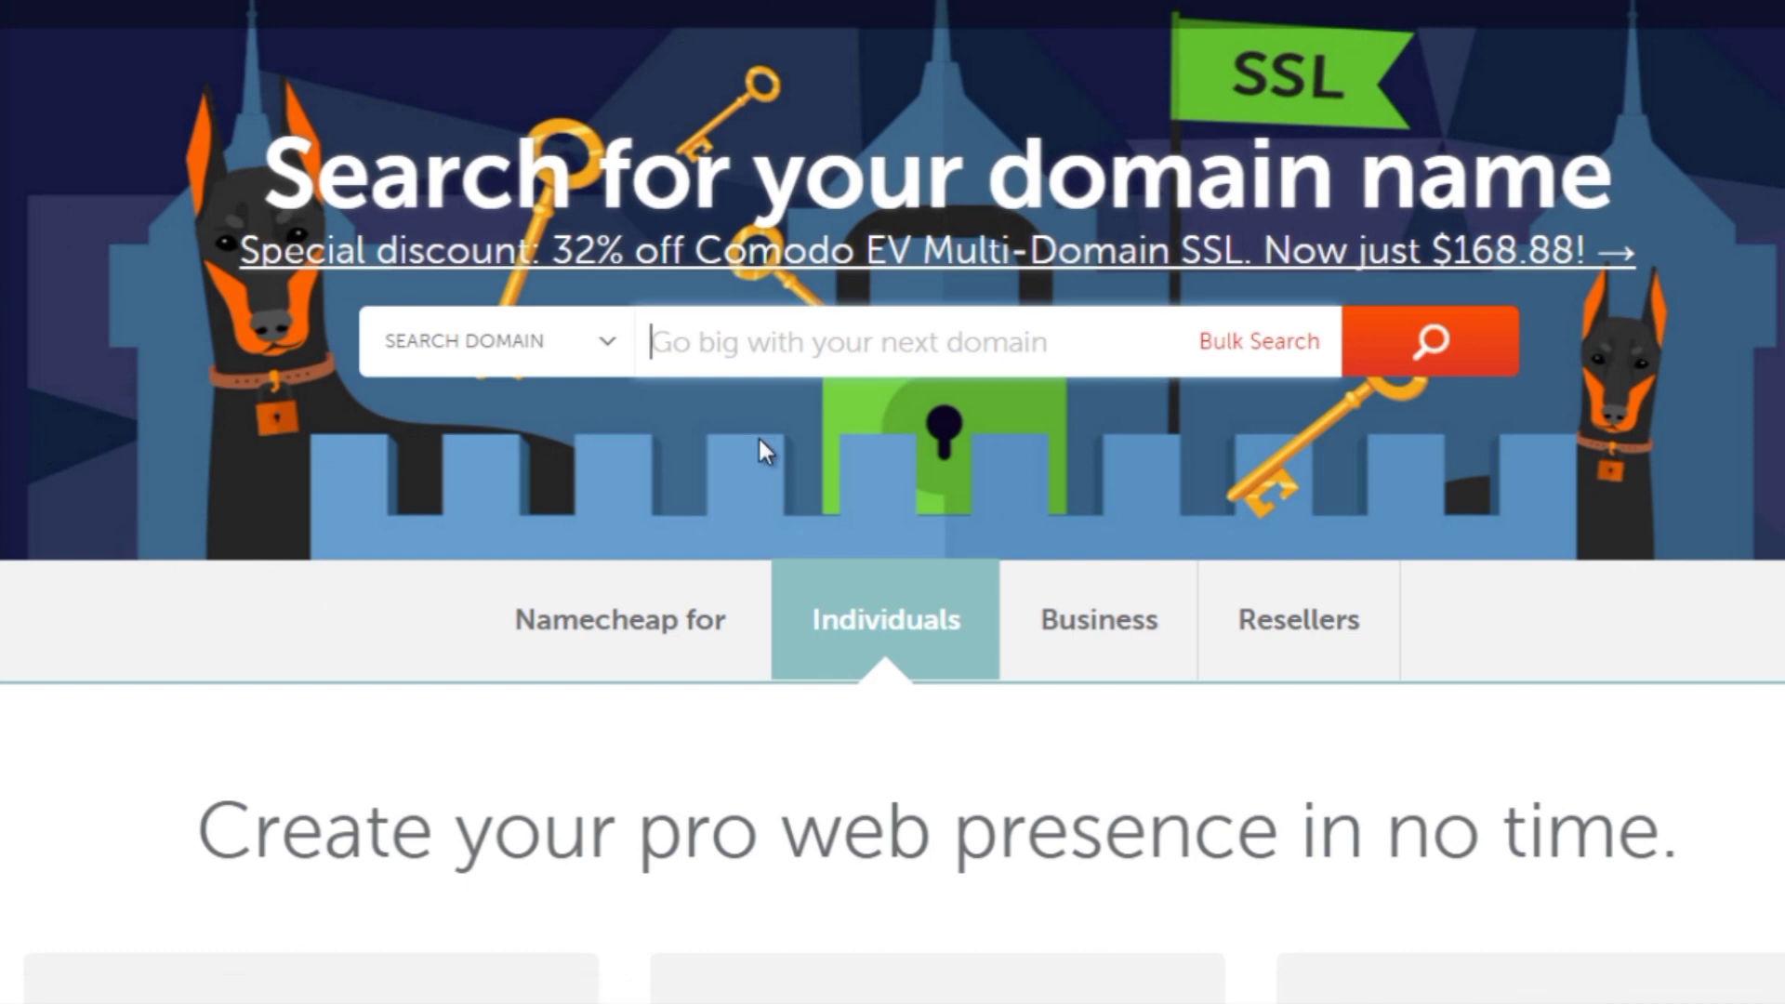
scroll(761, 443, up, 3)
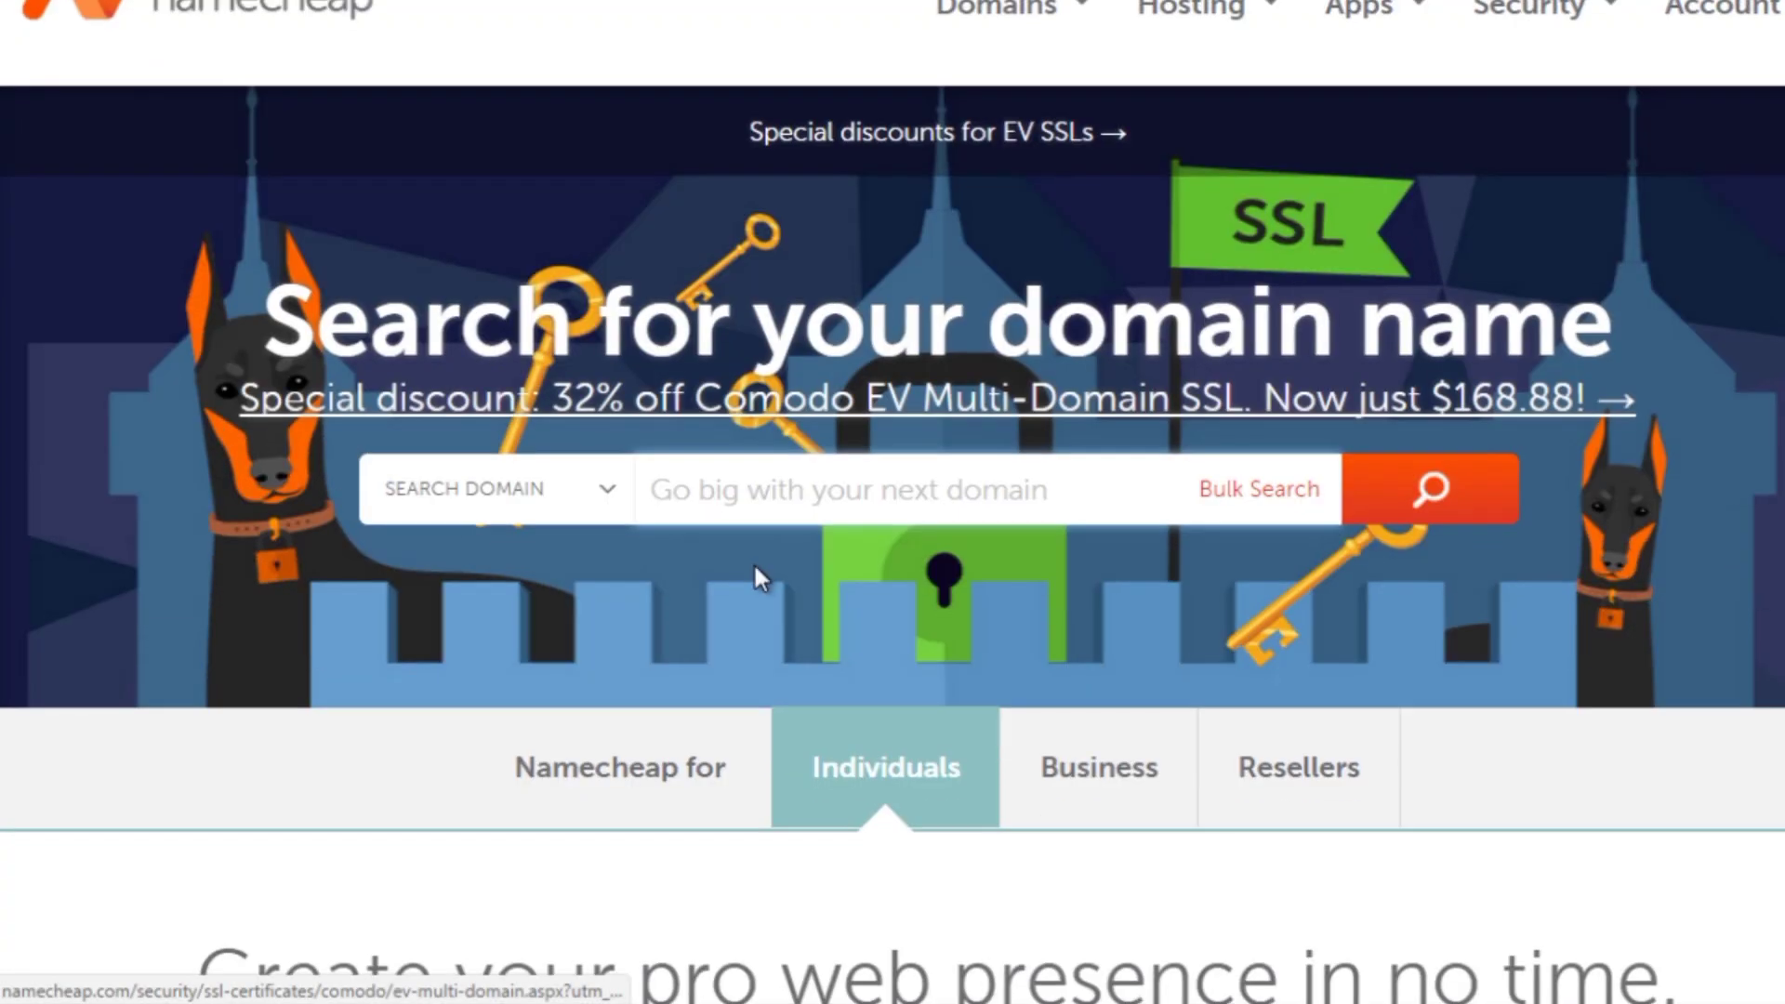
text(lowercho)
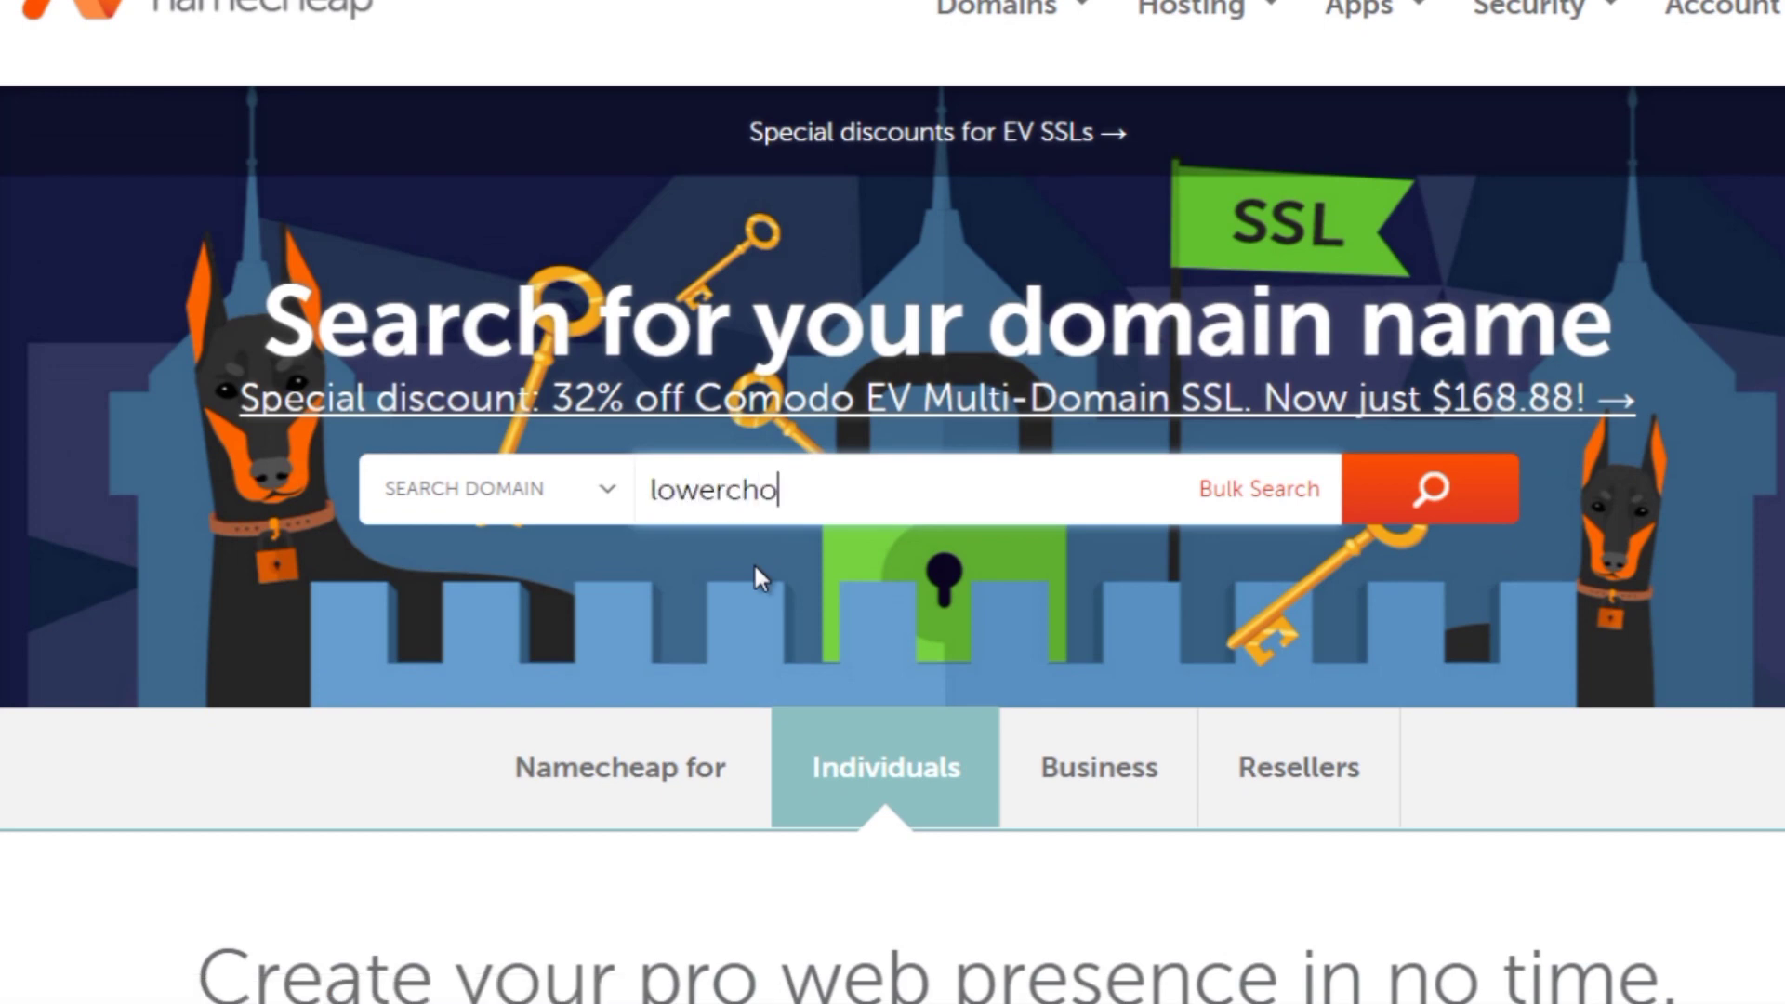
text(lees)
key(BackSpace)
text(est)
key(BackSpace)
key(BackSpace)
key(BackSpace)
text(te)
key(BackSpace)
key(BackSpace)
text(stero)
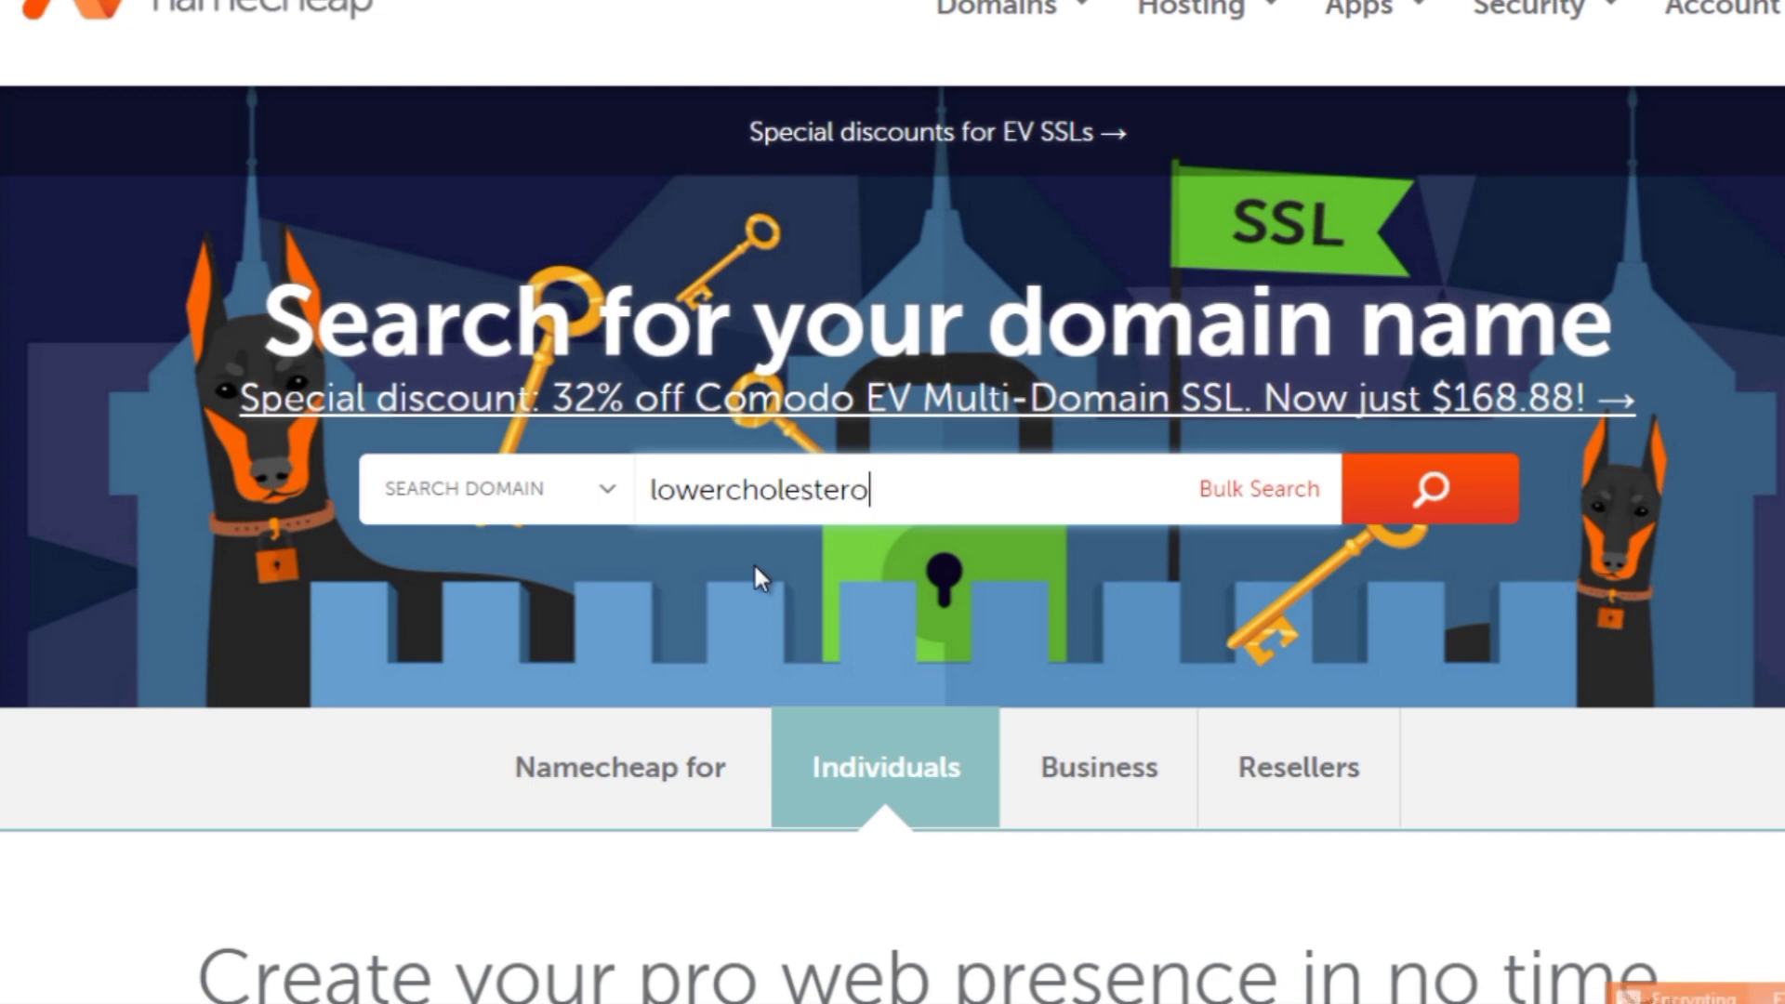
text(l12346)
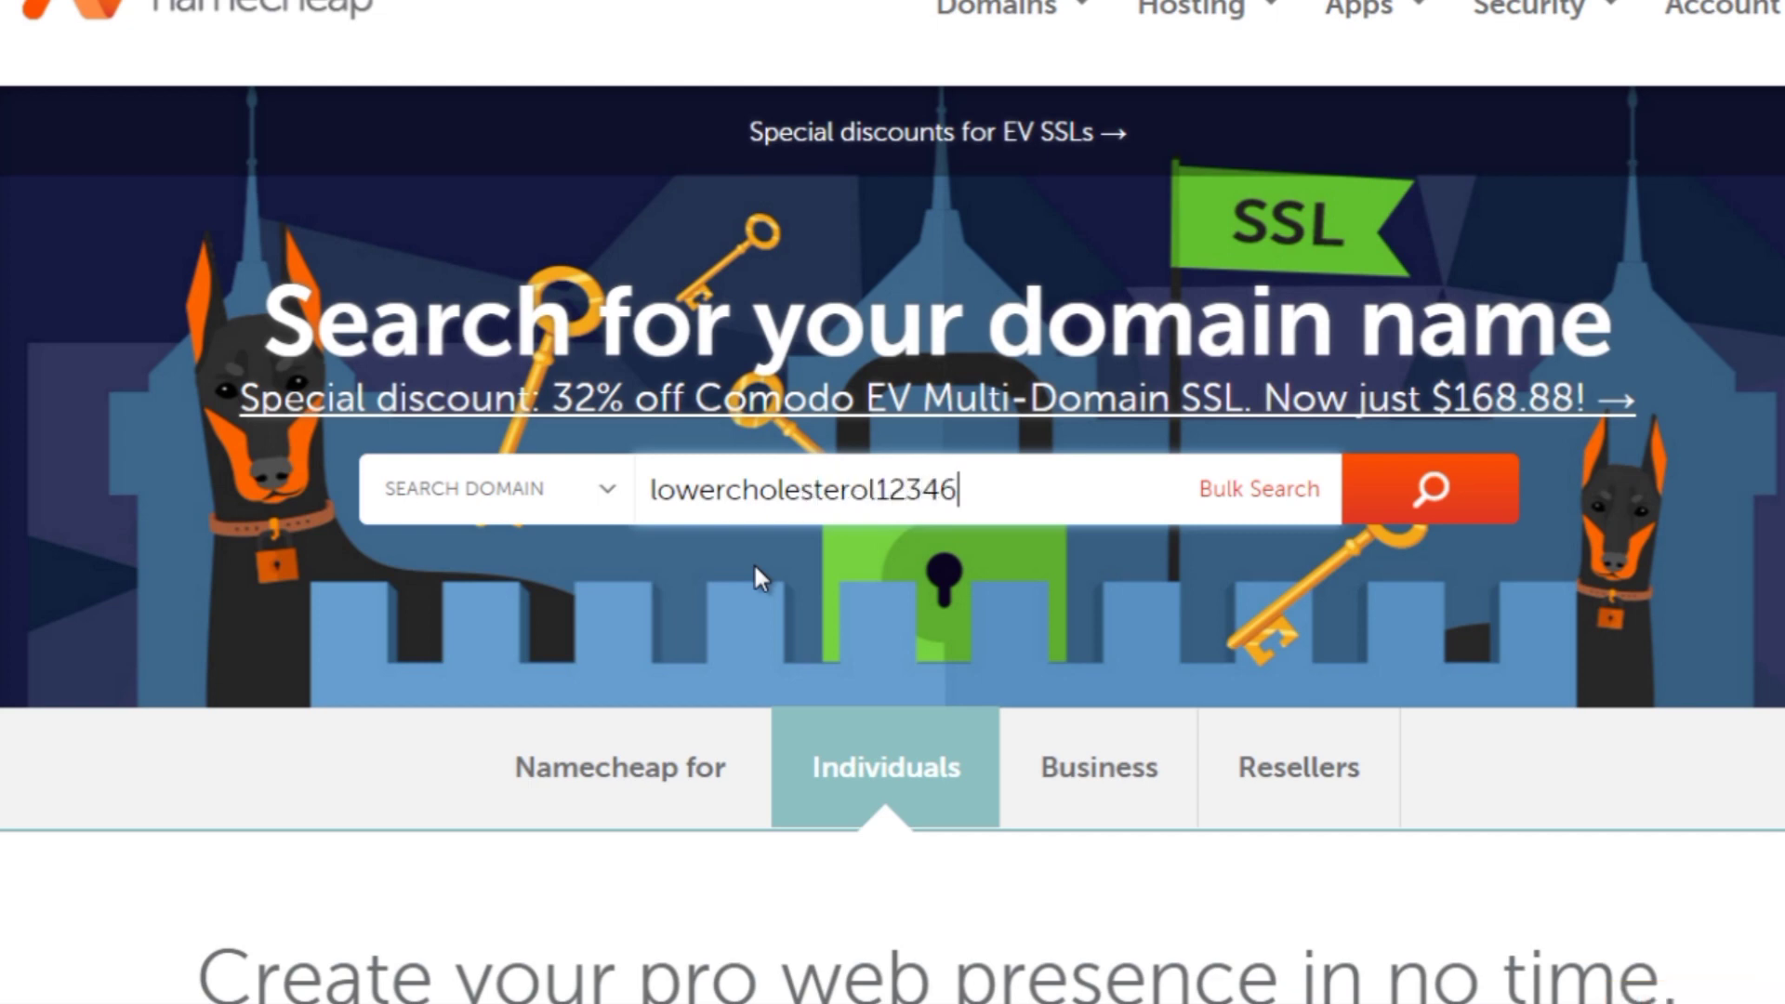
click(1457, 510)
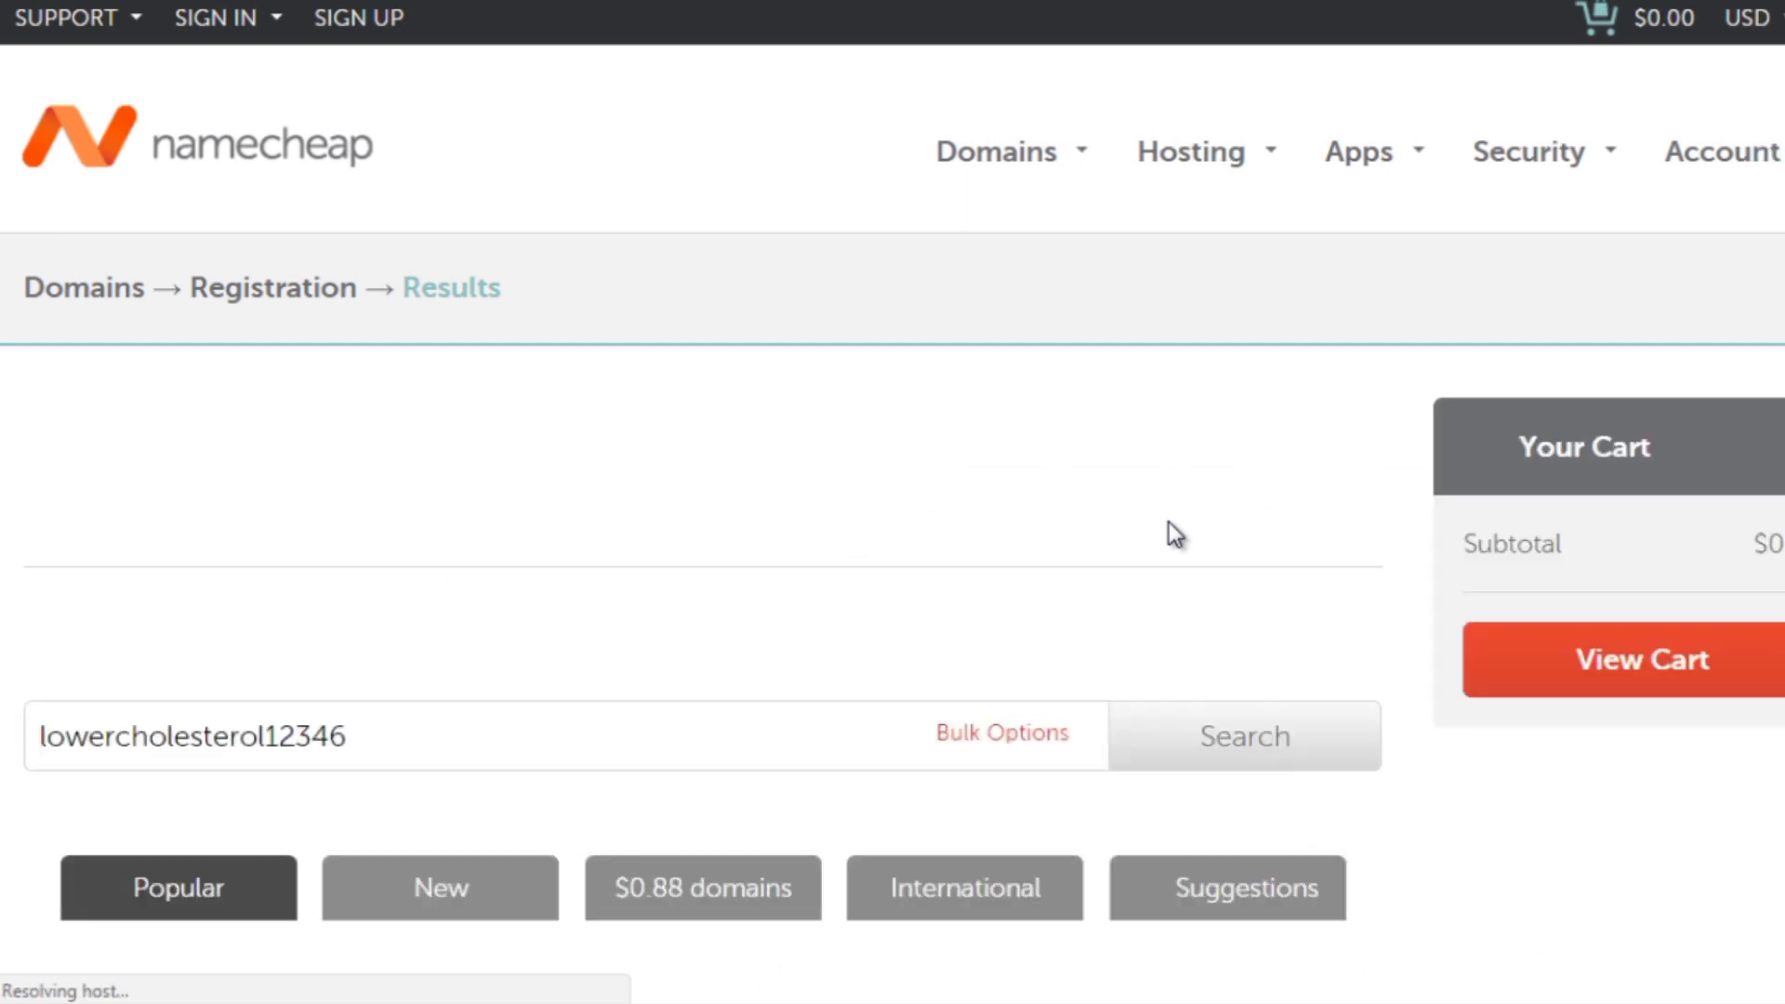
- Review the results showing lowercholesterol12346.store available at $6.88/year and the alternative extensions
scroll(1175, 534, down, 2)
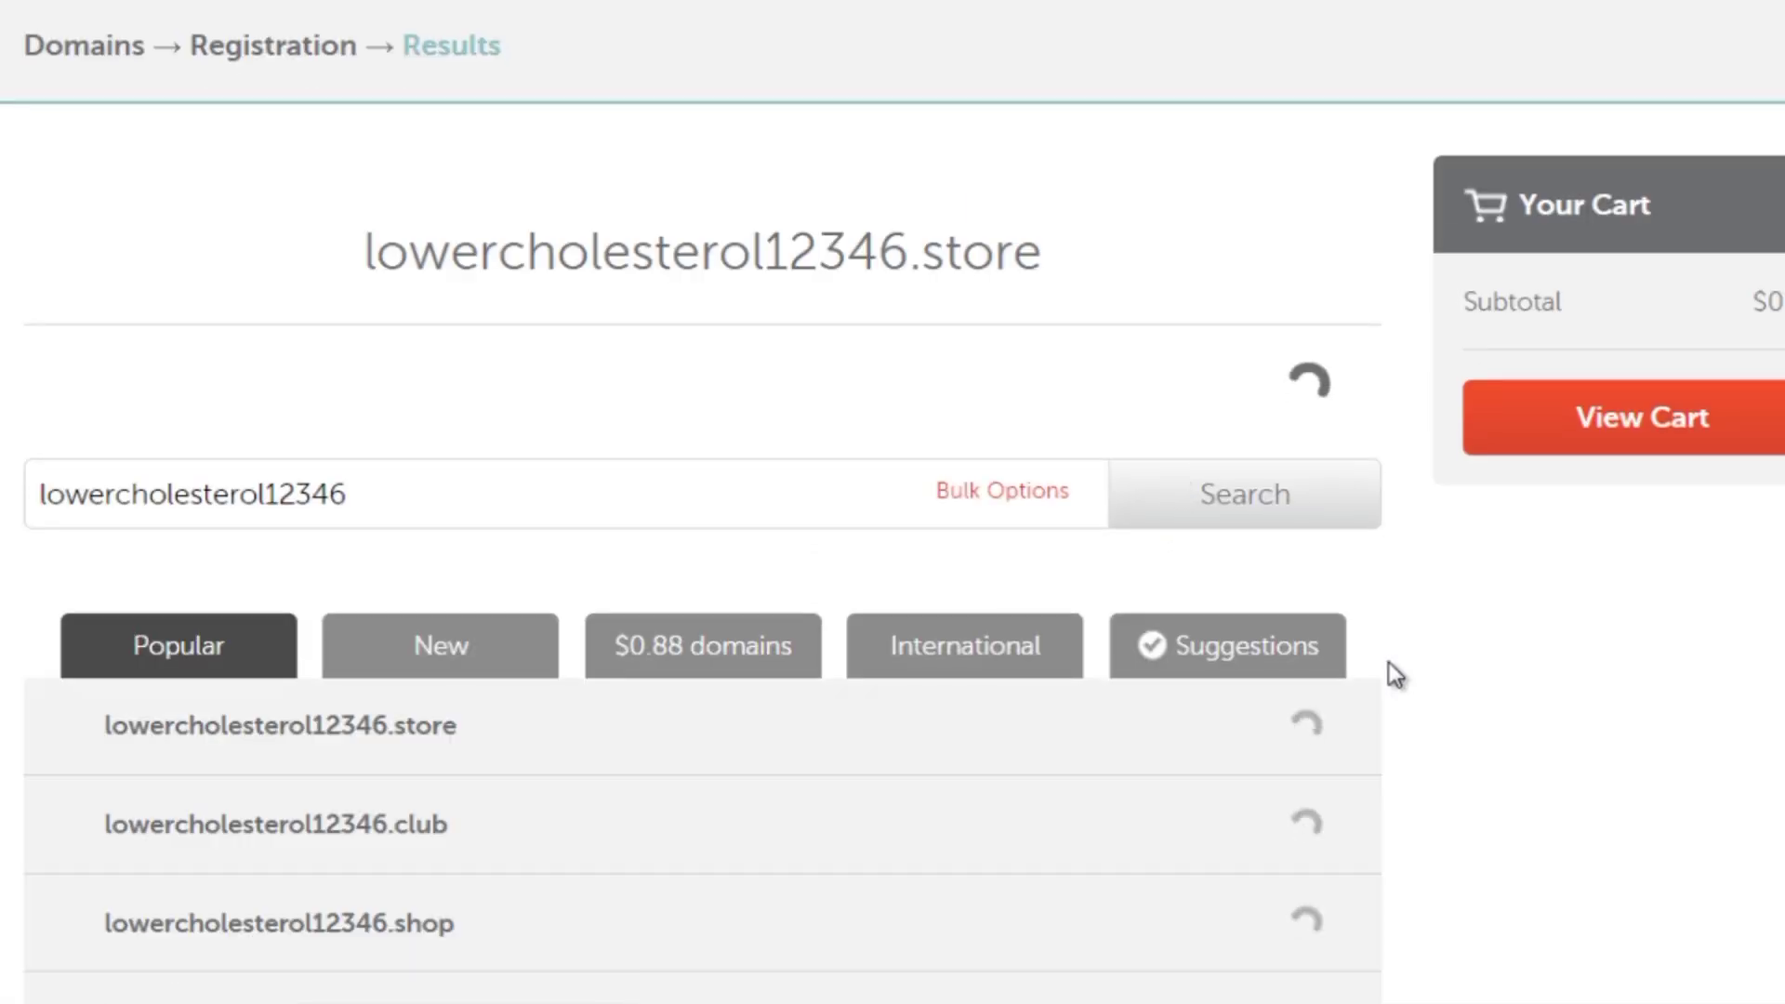
scroll(1389, 662, down, 4)
scroll(1389, 664, up, 2)
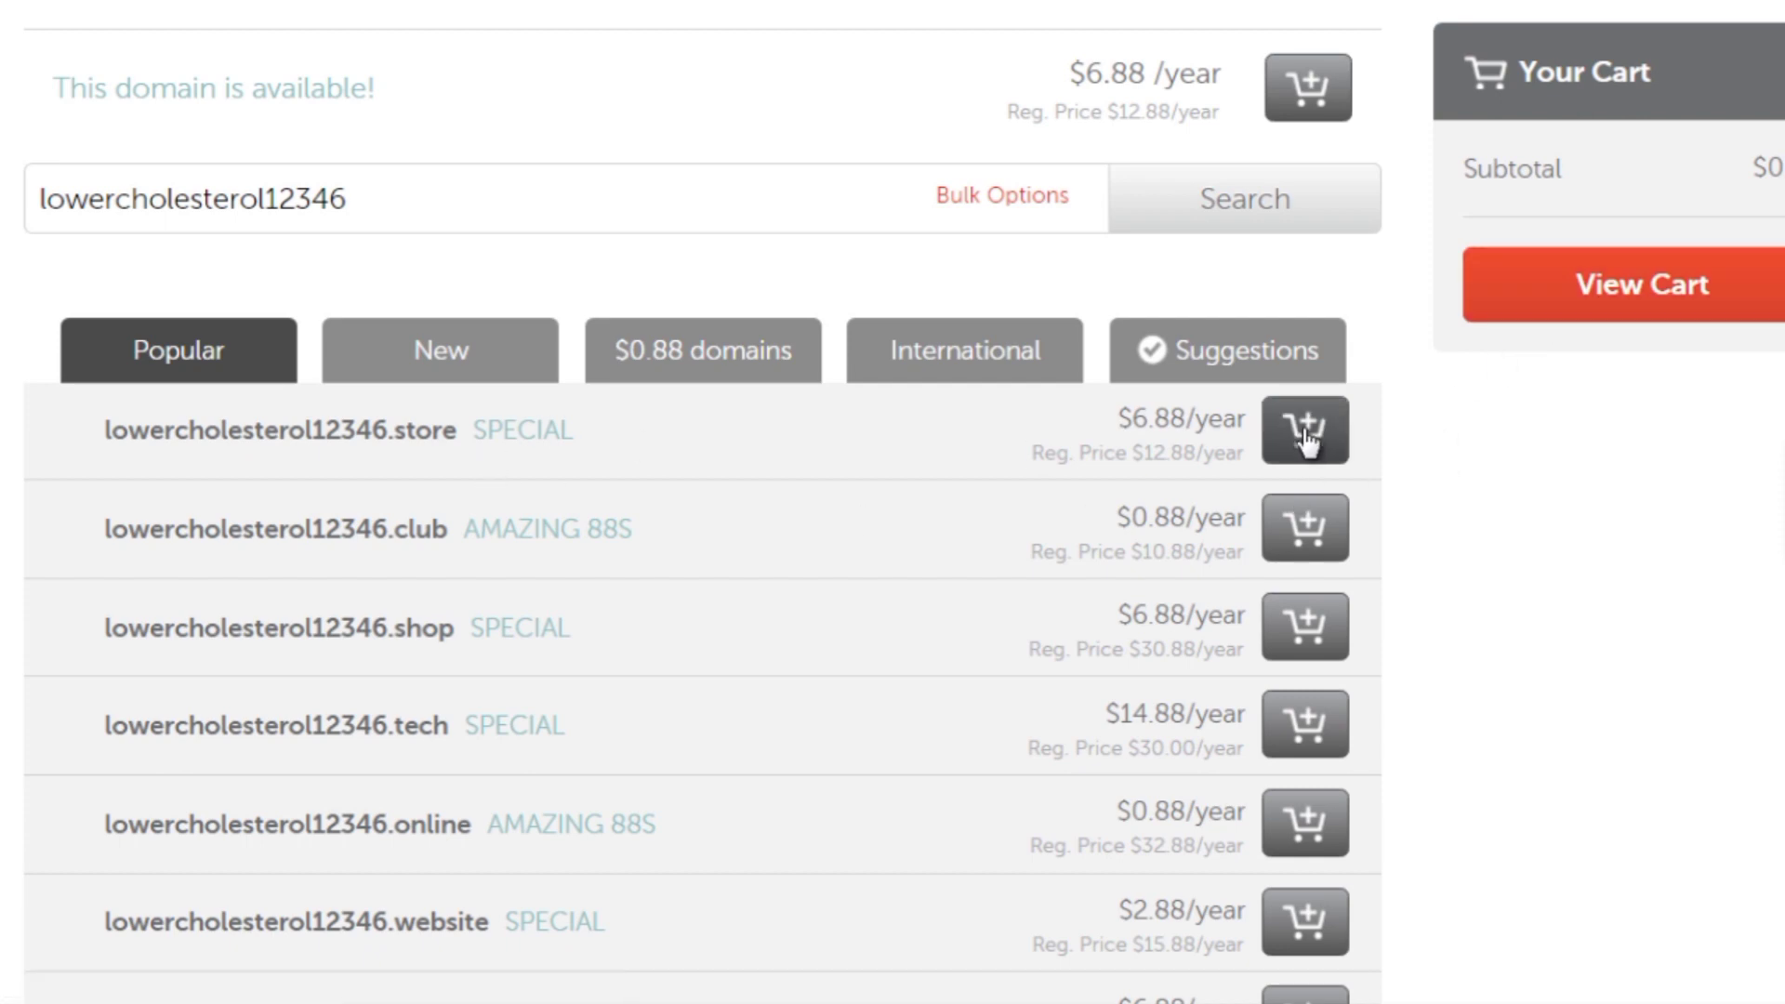
scroll(1460, 511, up, 5)
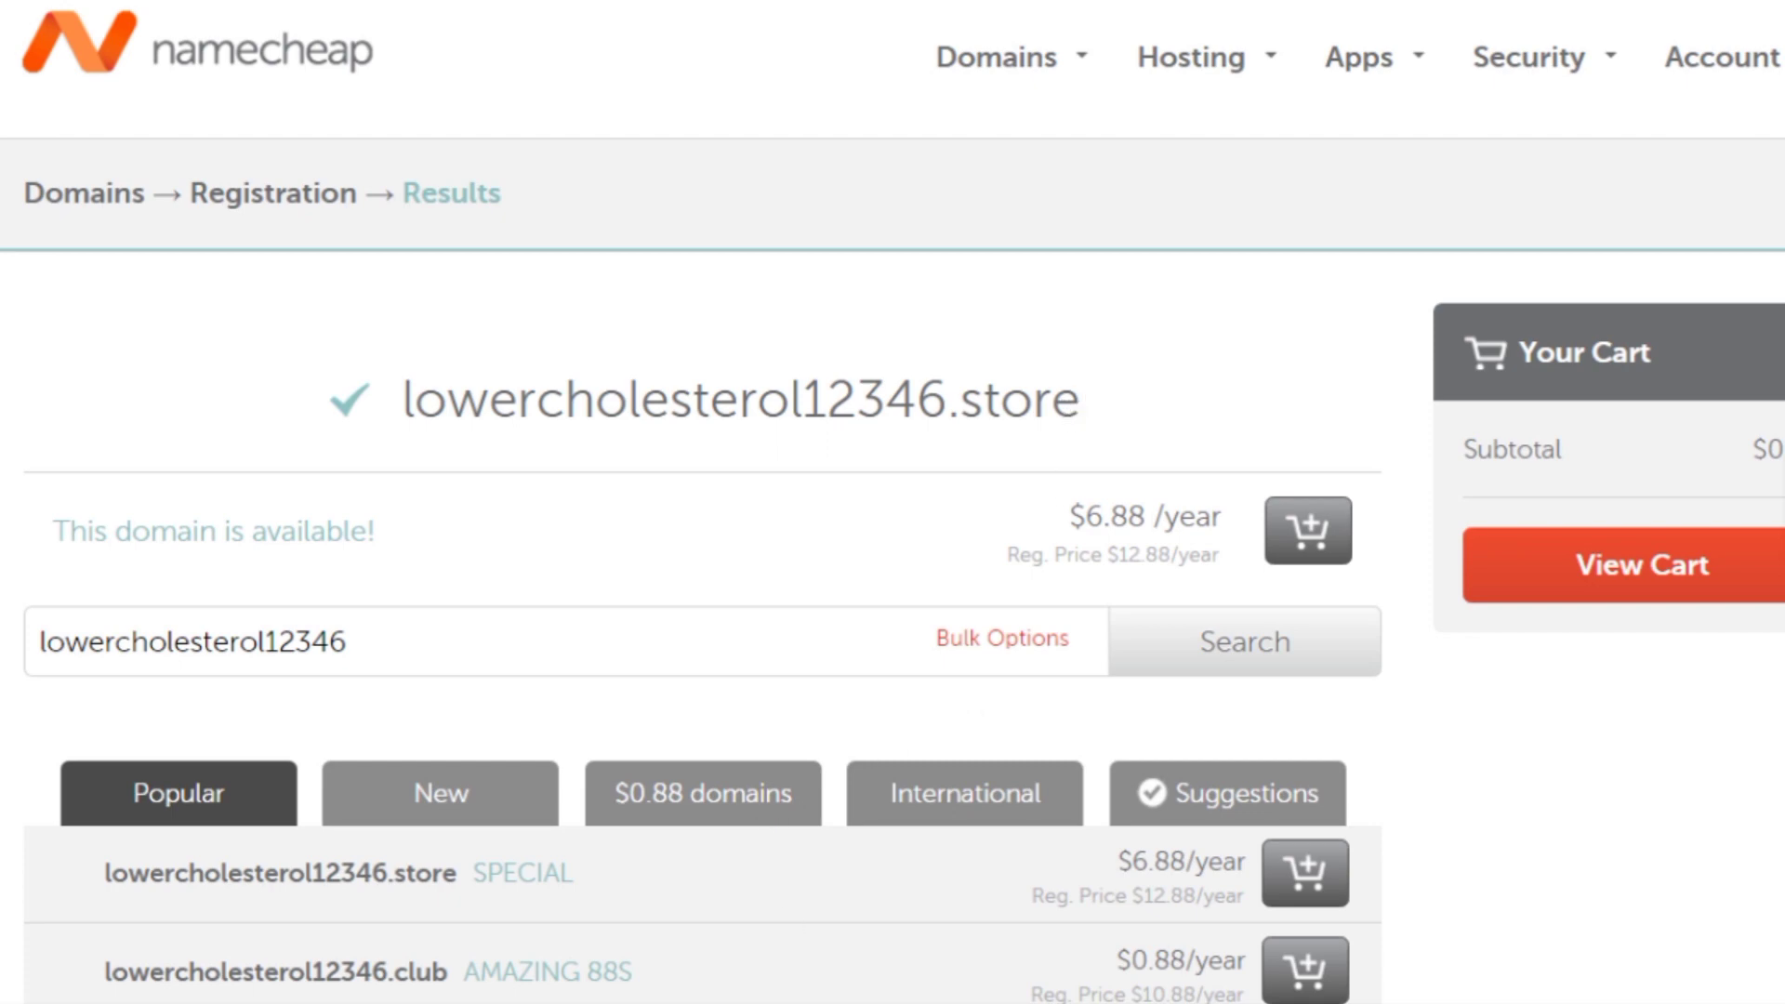
- Replace the Word note's text with 'domain name -> web hosting'
key(alt+Tab)
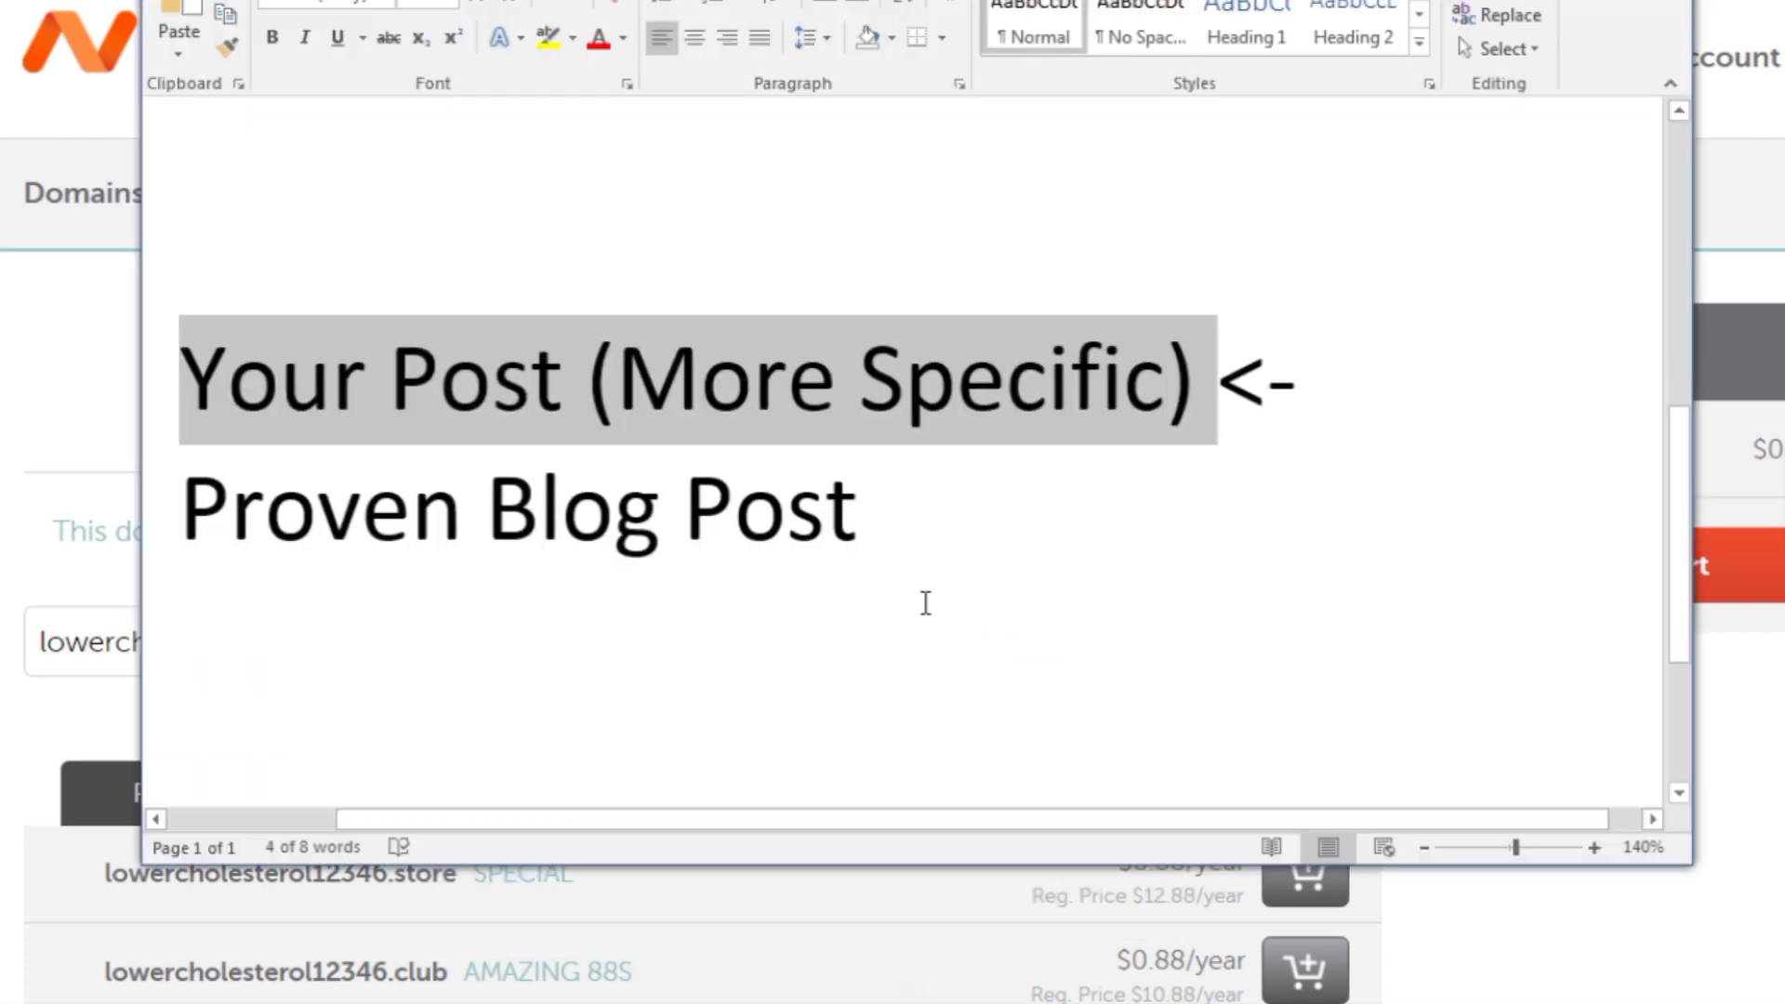
click(933, 518)
key(ctrl+a)
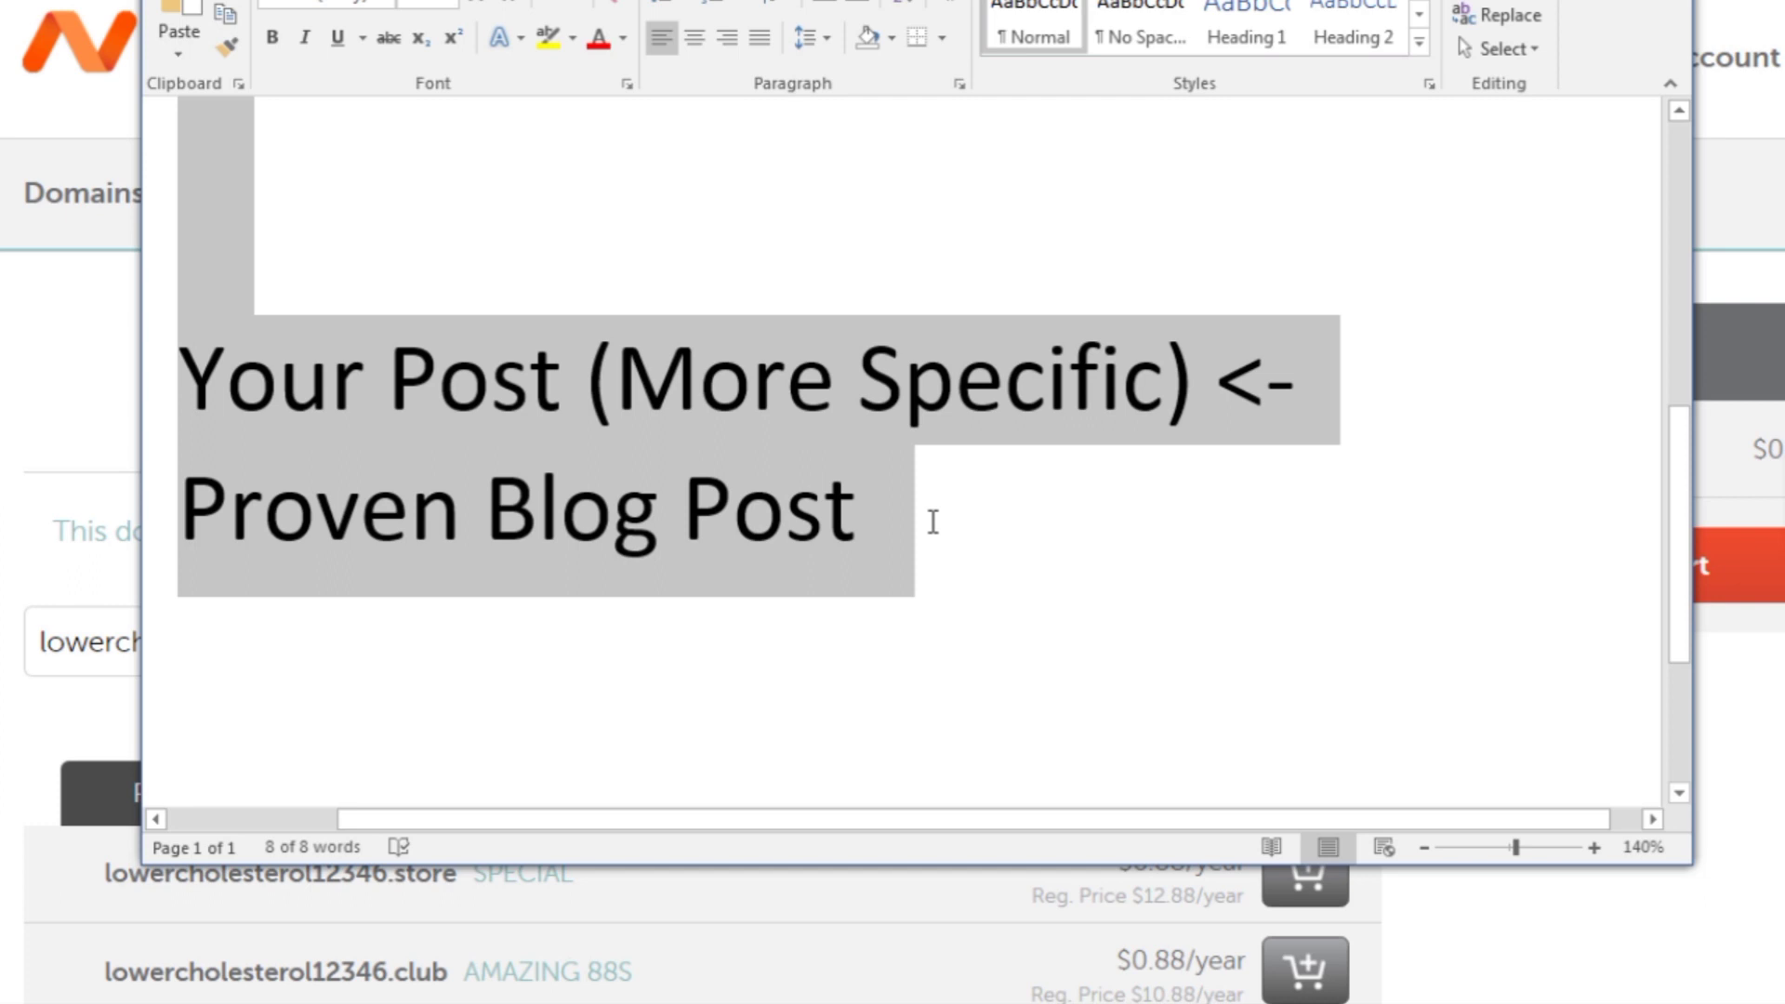
key(BackSpace)
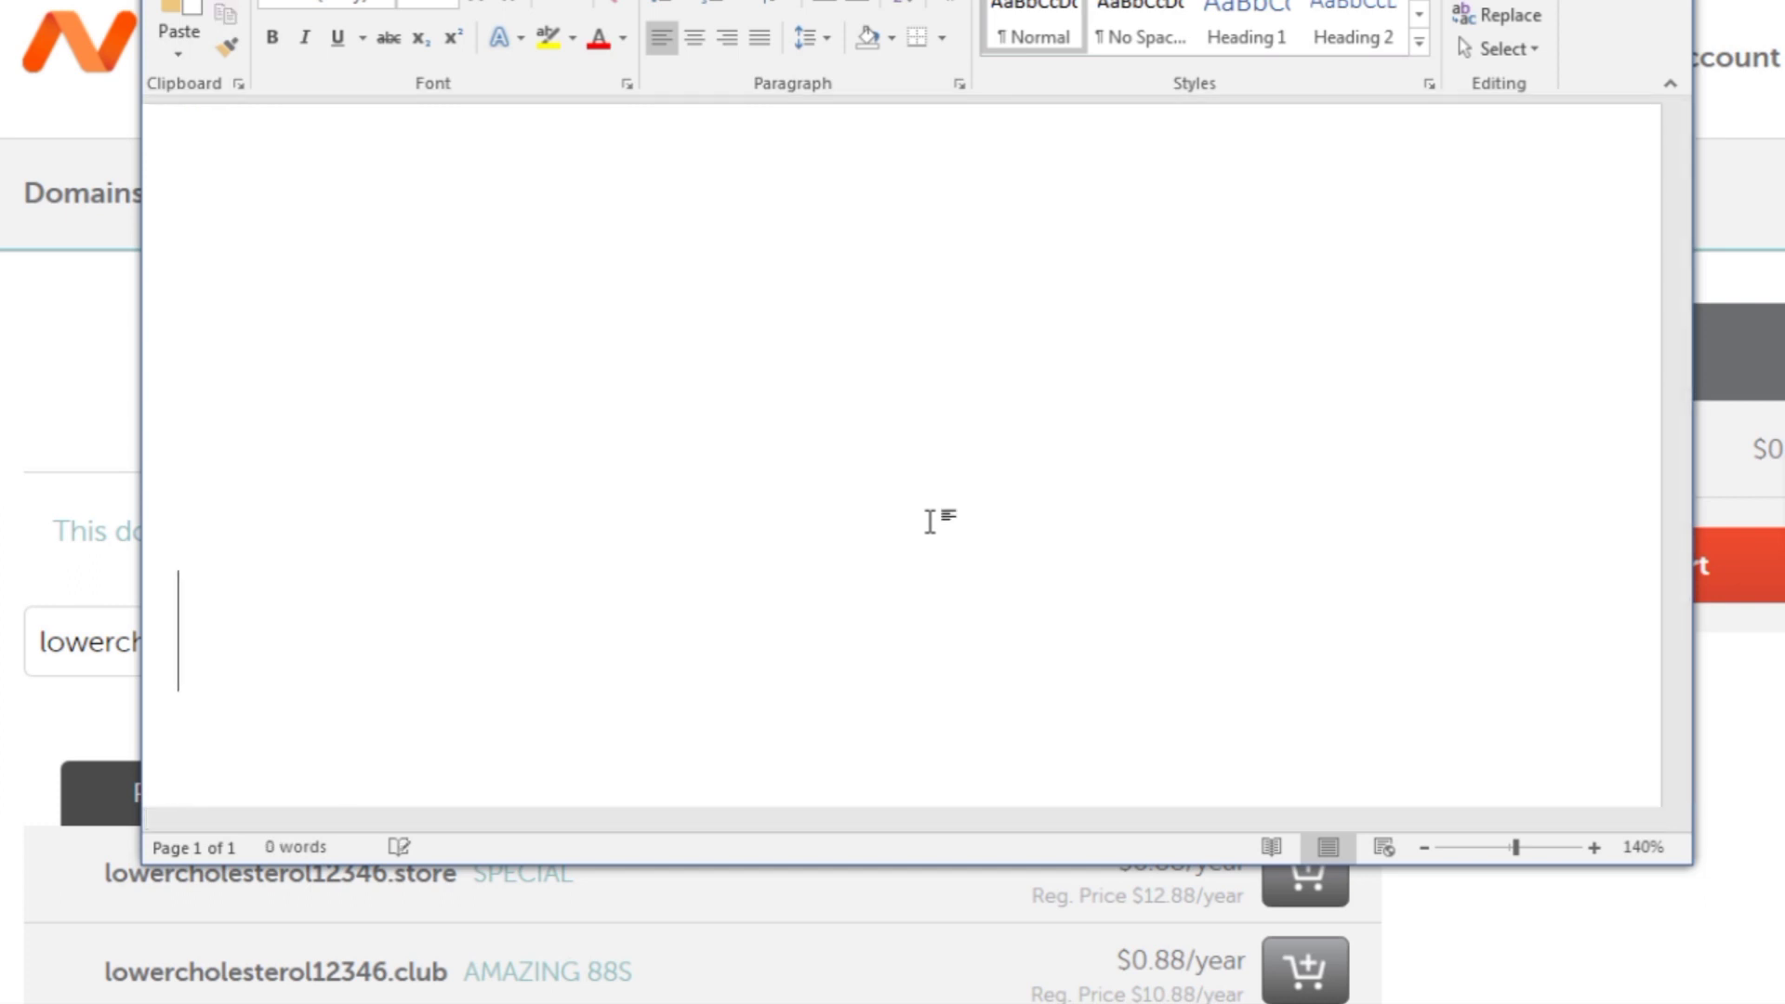
text(domain name )
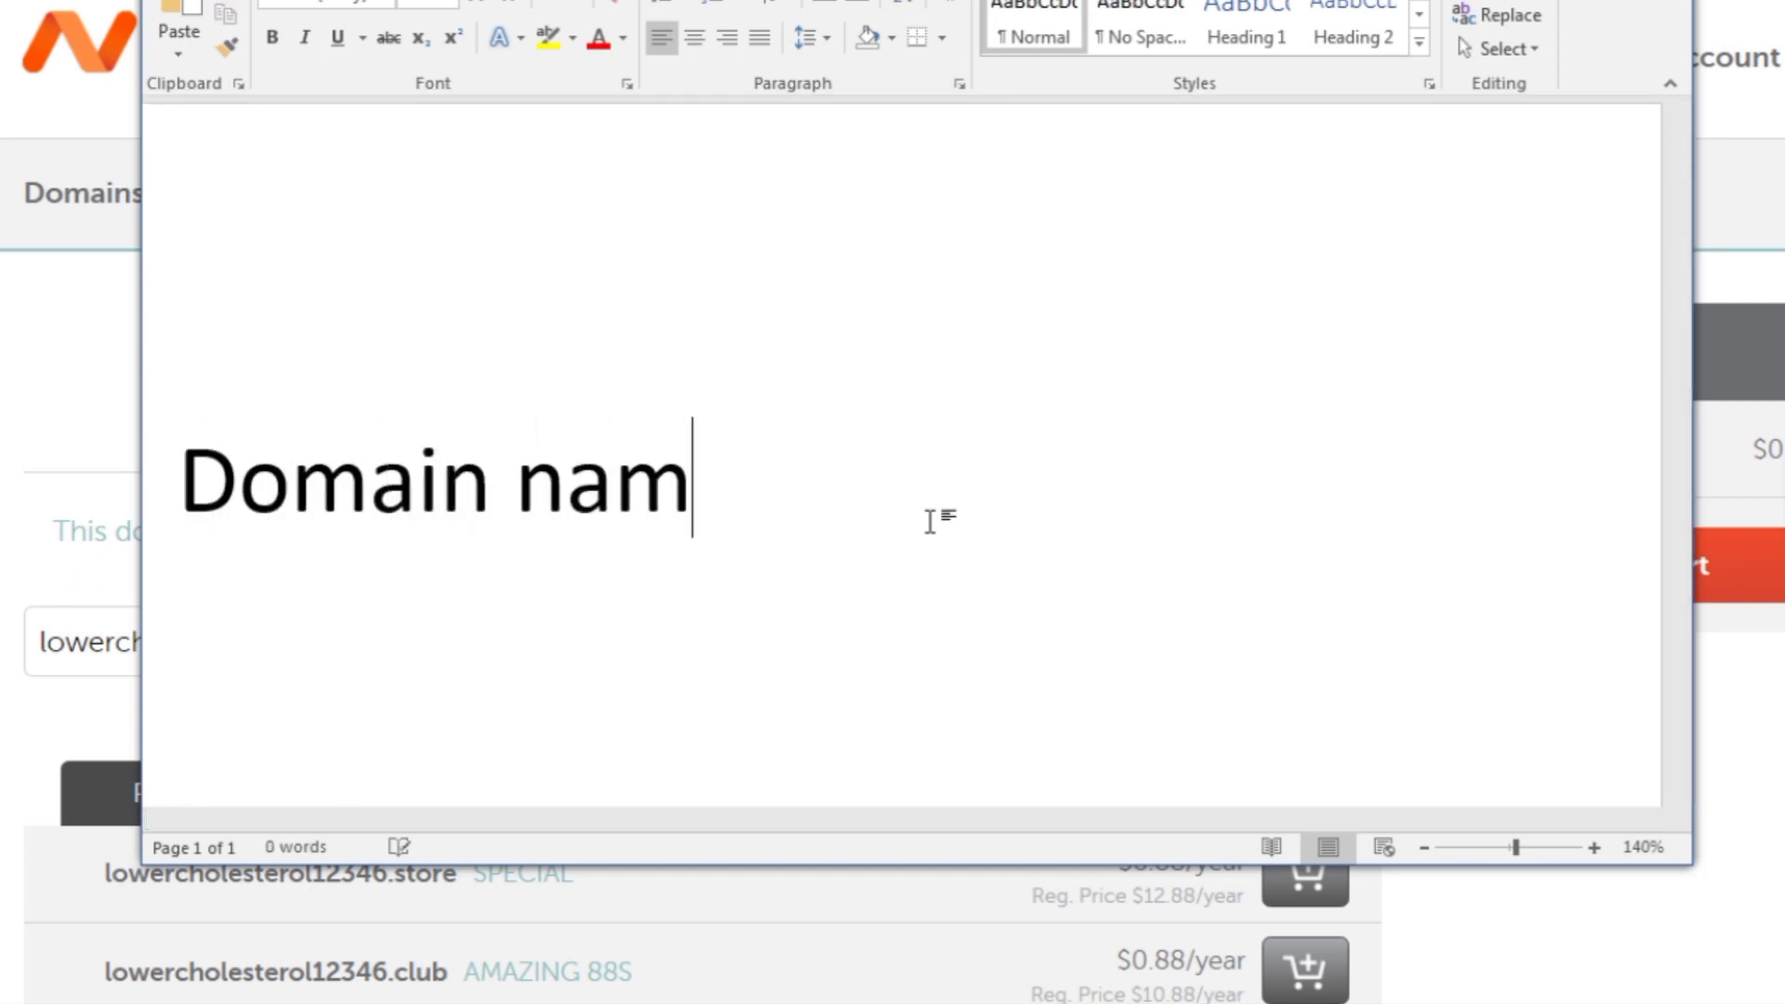
text(-> )
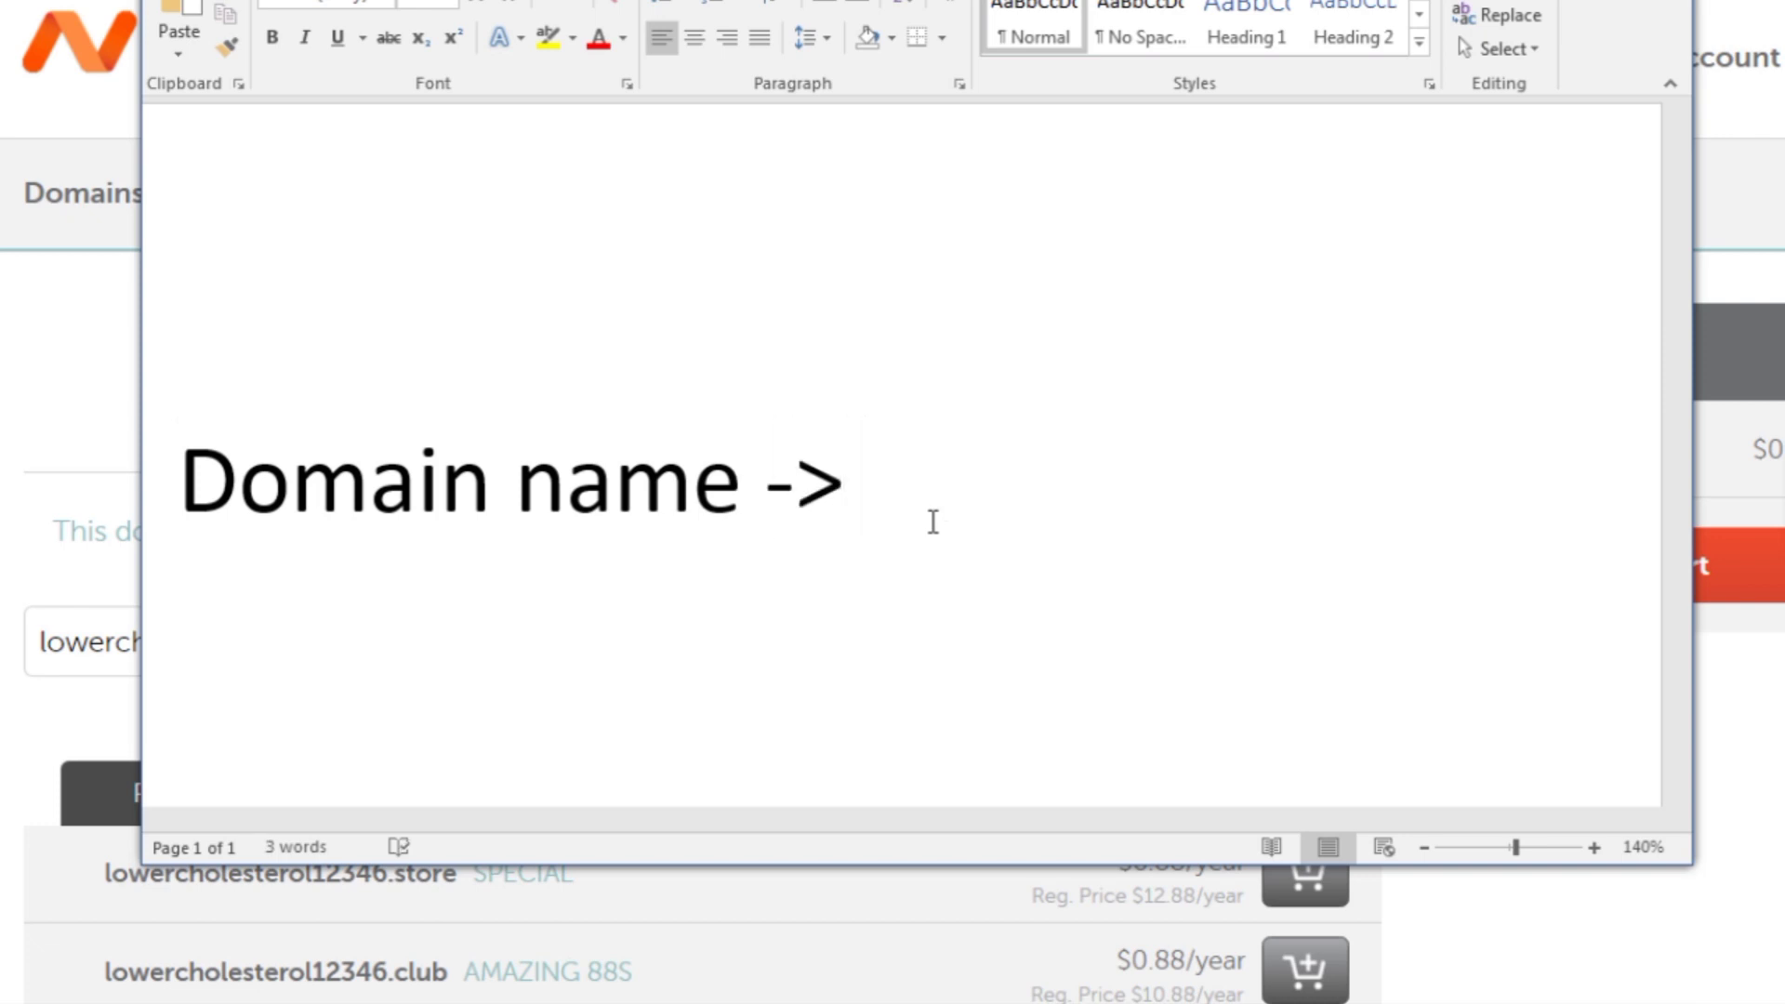
text(web hosting)
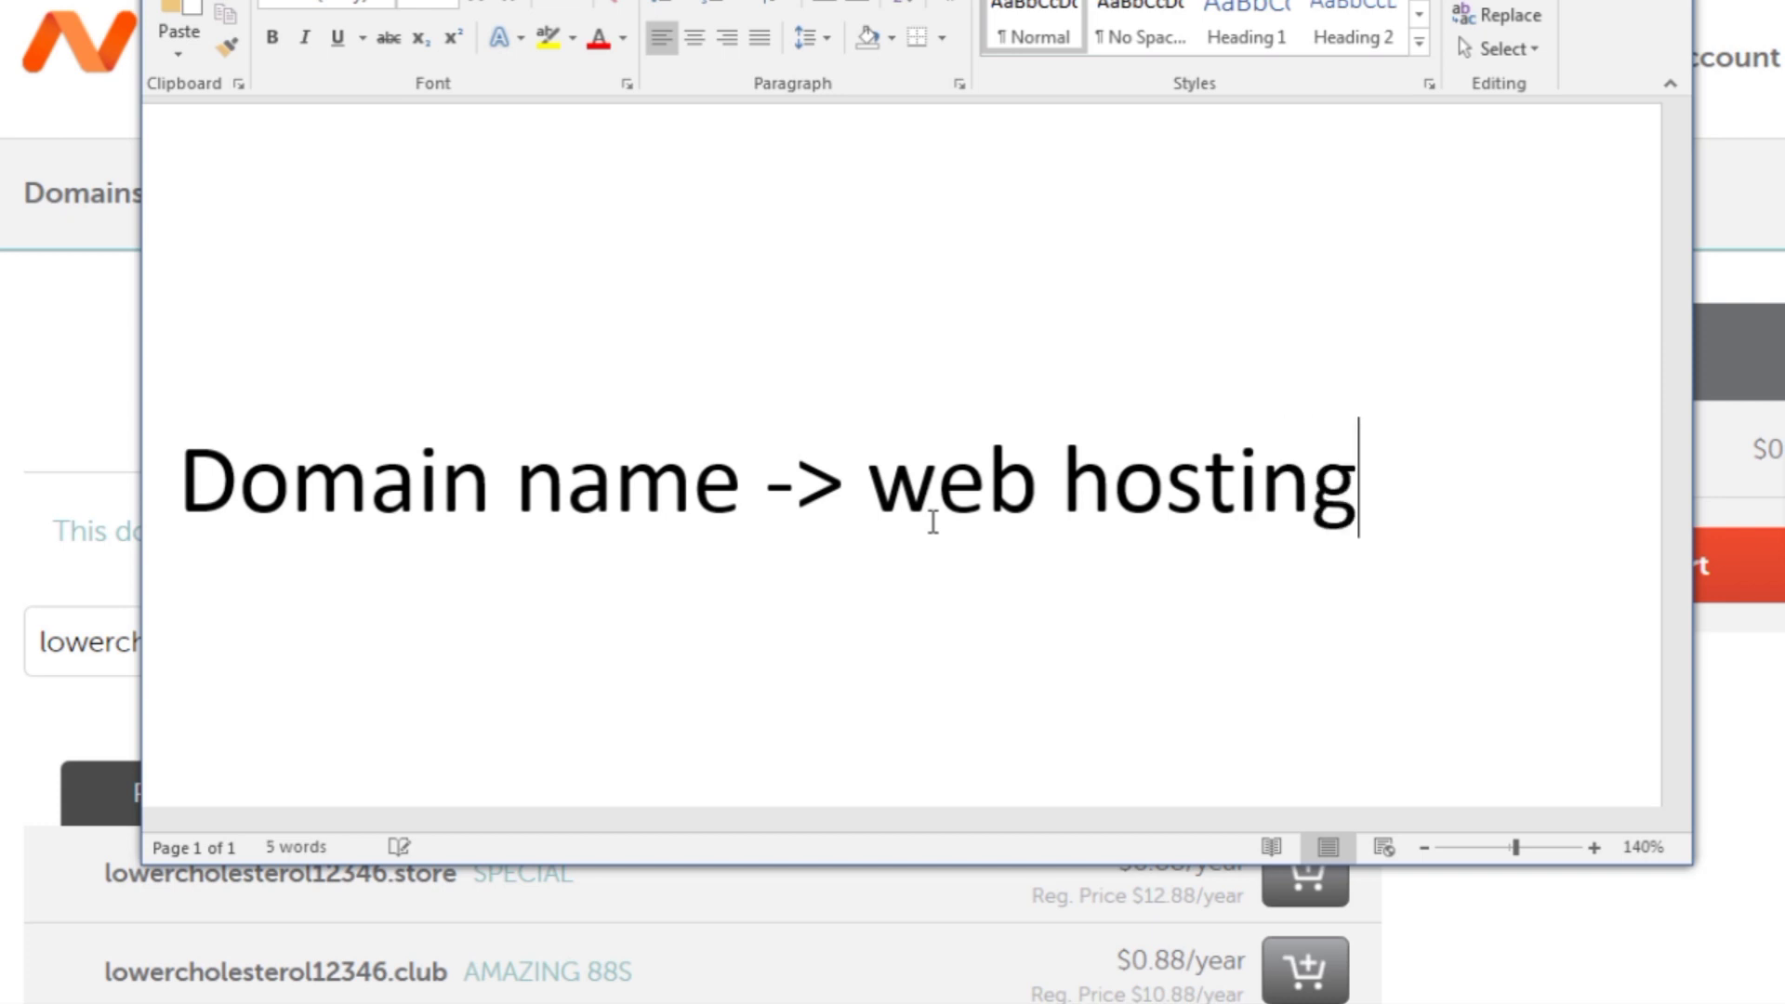
- Highlight the words 'web hosting' in the note, then go back to the browser
key(ctrl+Left)
key(ctrl+Left)
key(ctrl+Left)
key(ctrl+Left)
key(ctrl+Left)
key(ctrl+Right)
key(ctrl+Right)
key(ctrl+Right)
key(ctrl+Right)
key(ctrl+Right)
key(ctrl+shift+Left)
key(ctrl+shift+Left)
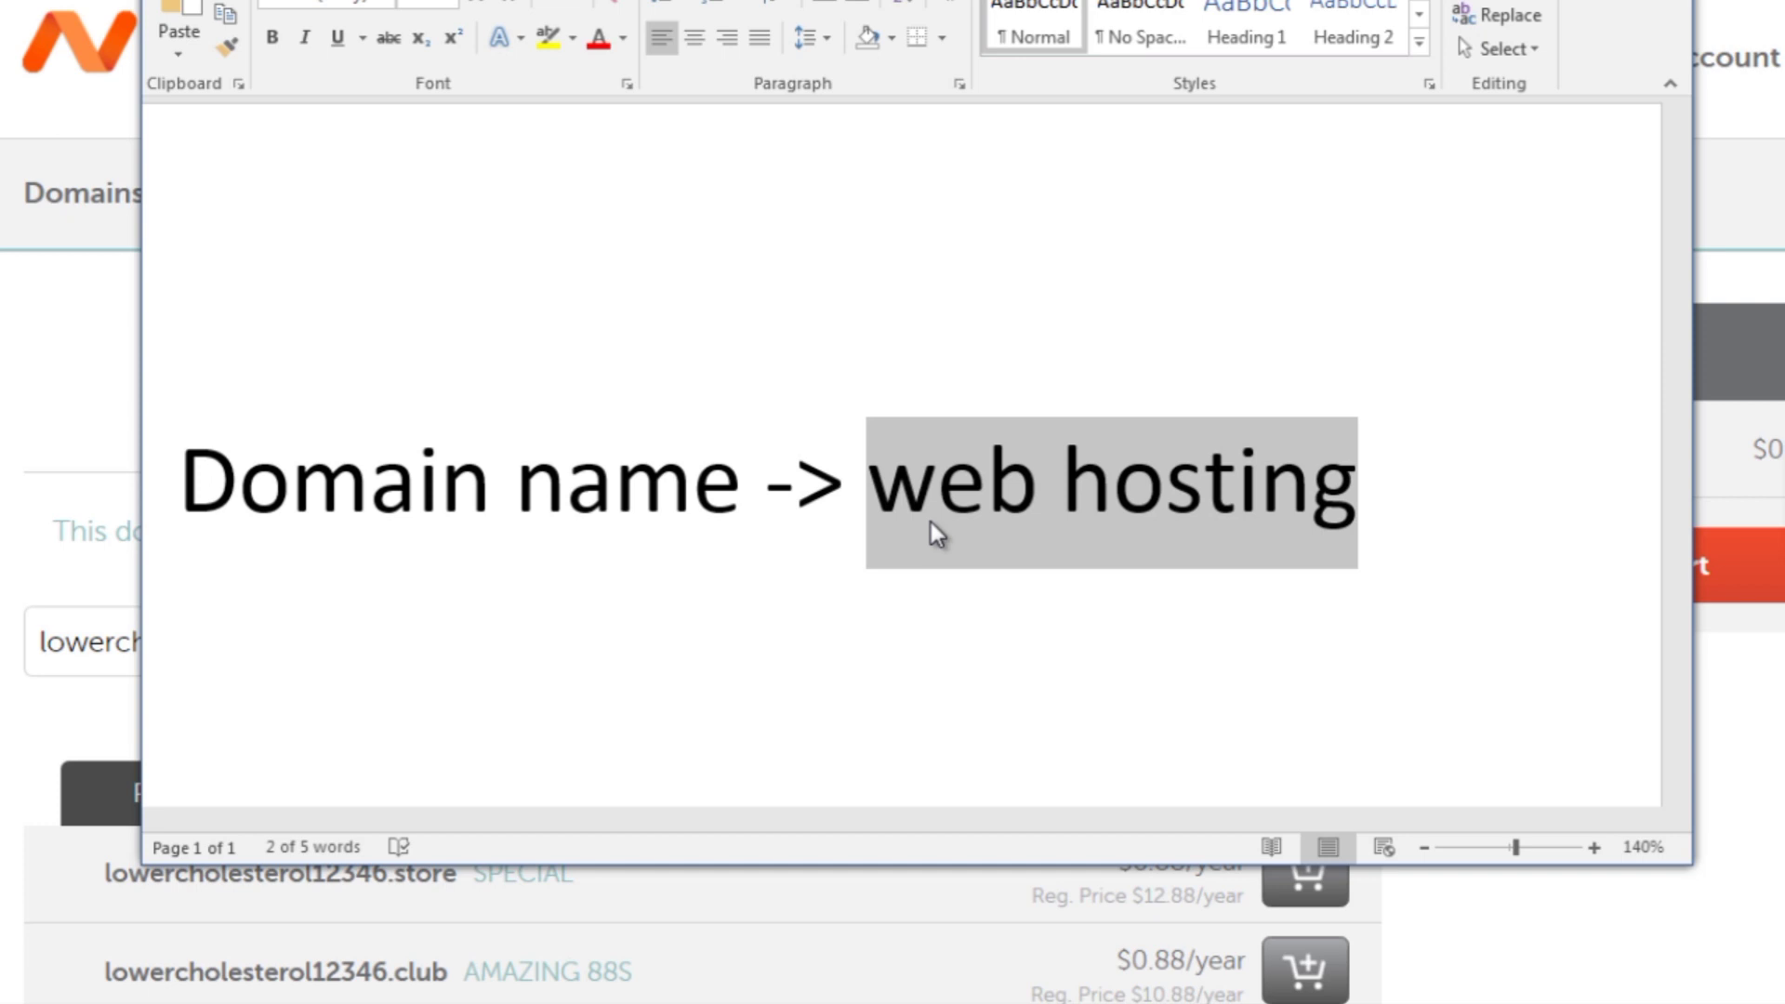
key(Right)
key(Left)
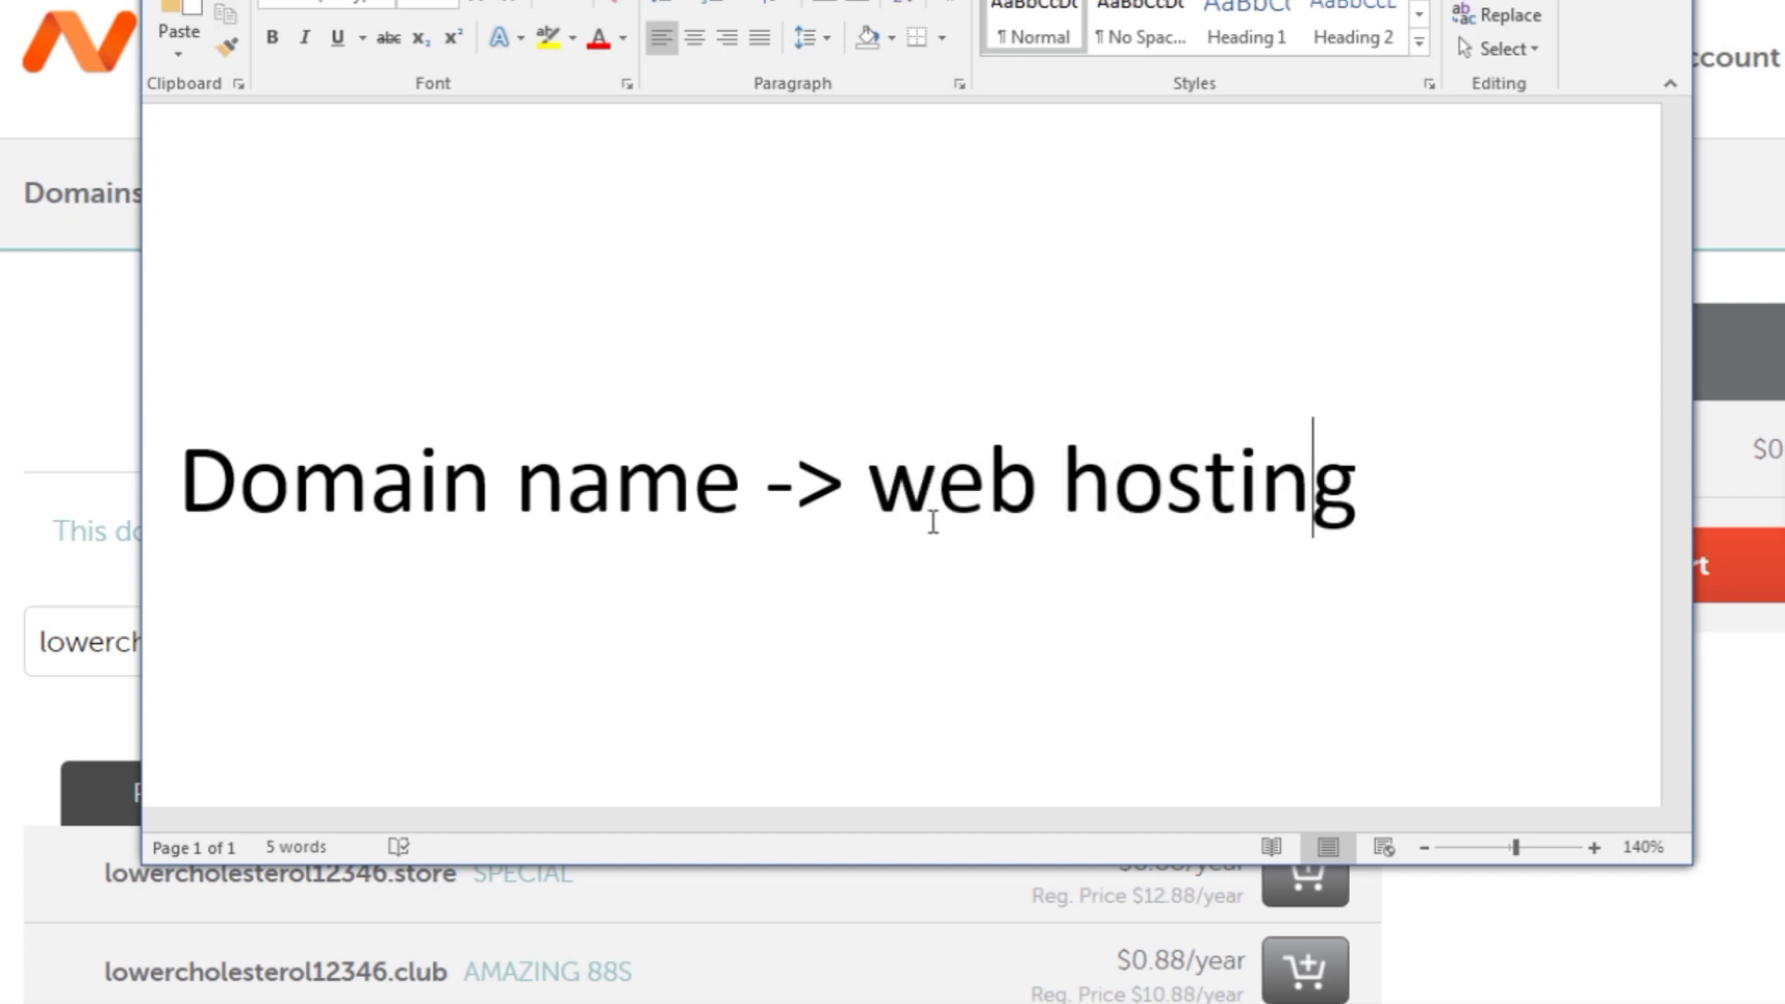
key(ctrl+Left)
key(ctrl+Left)
key(ctrl+Left)
key(ctrl+Right)
key(ctrl+shift+Right)
key(ctrl+shift+Right)
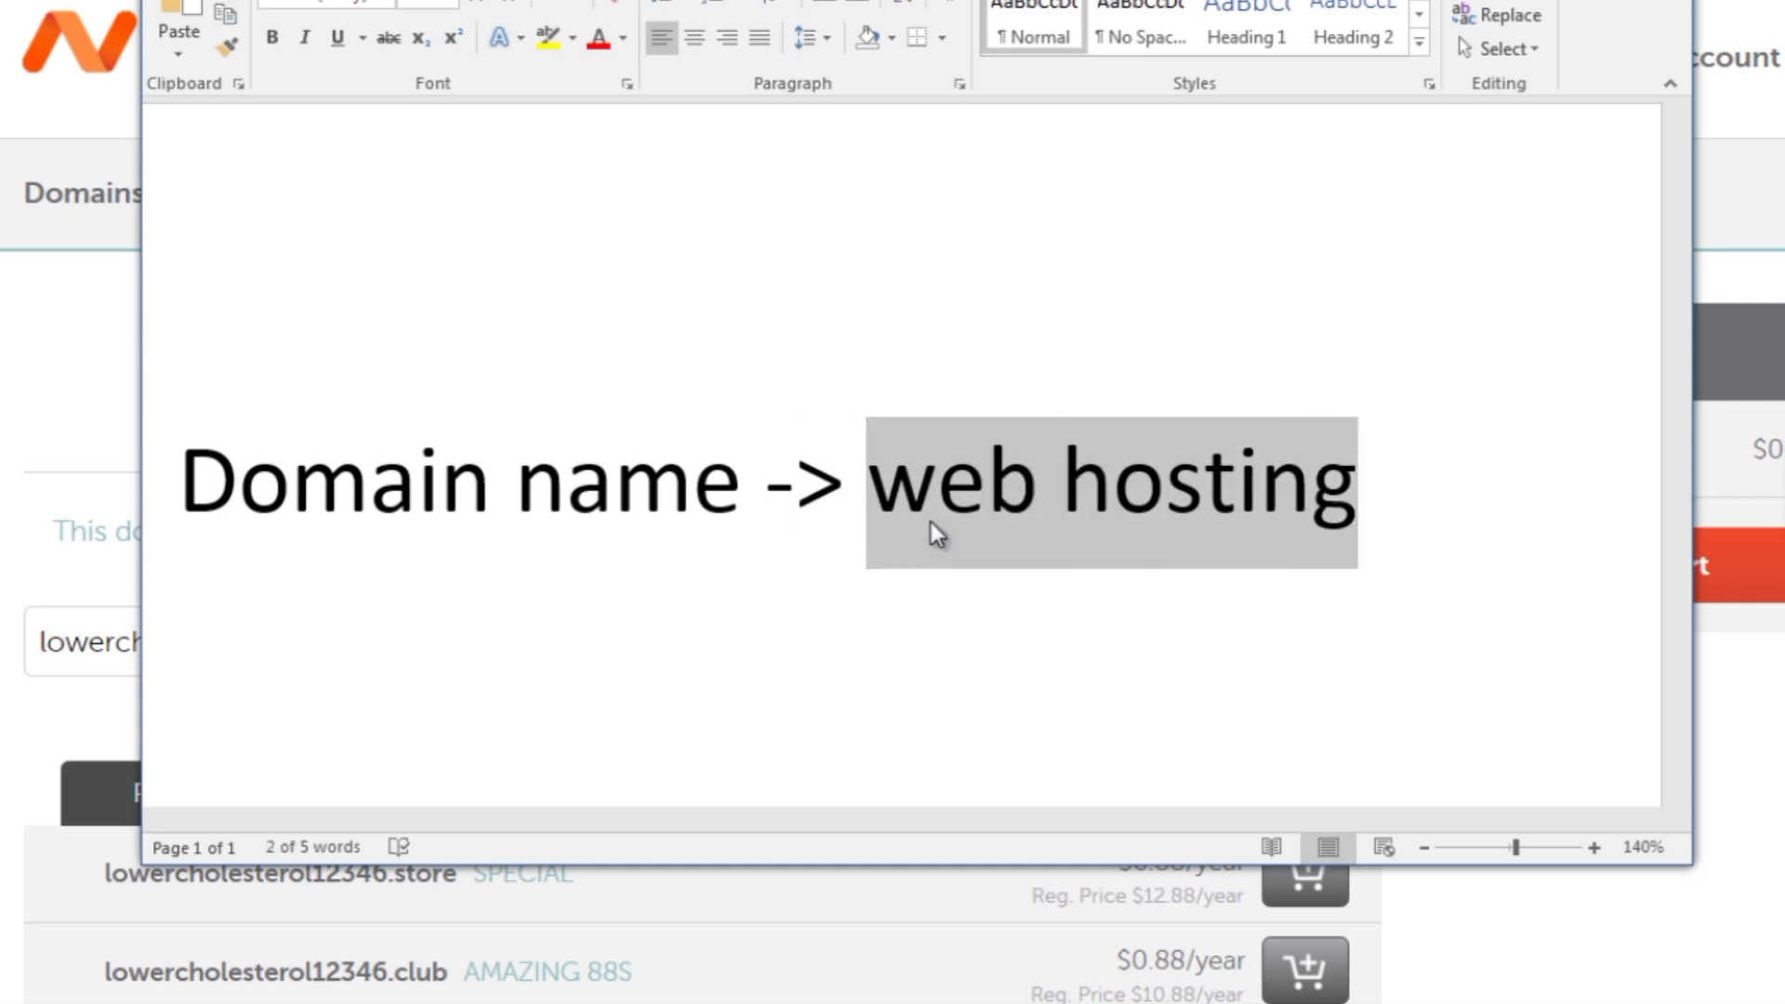
click(12, 331)
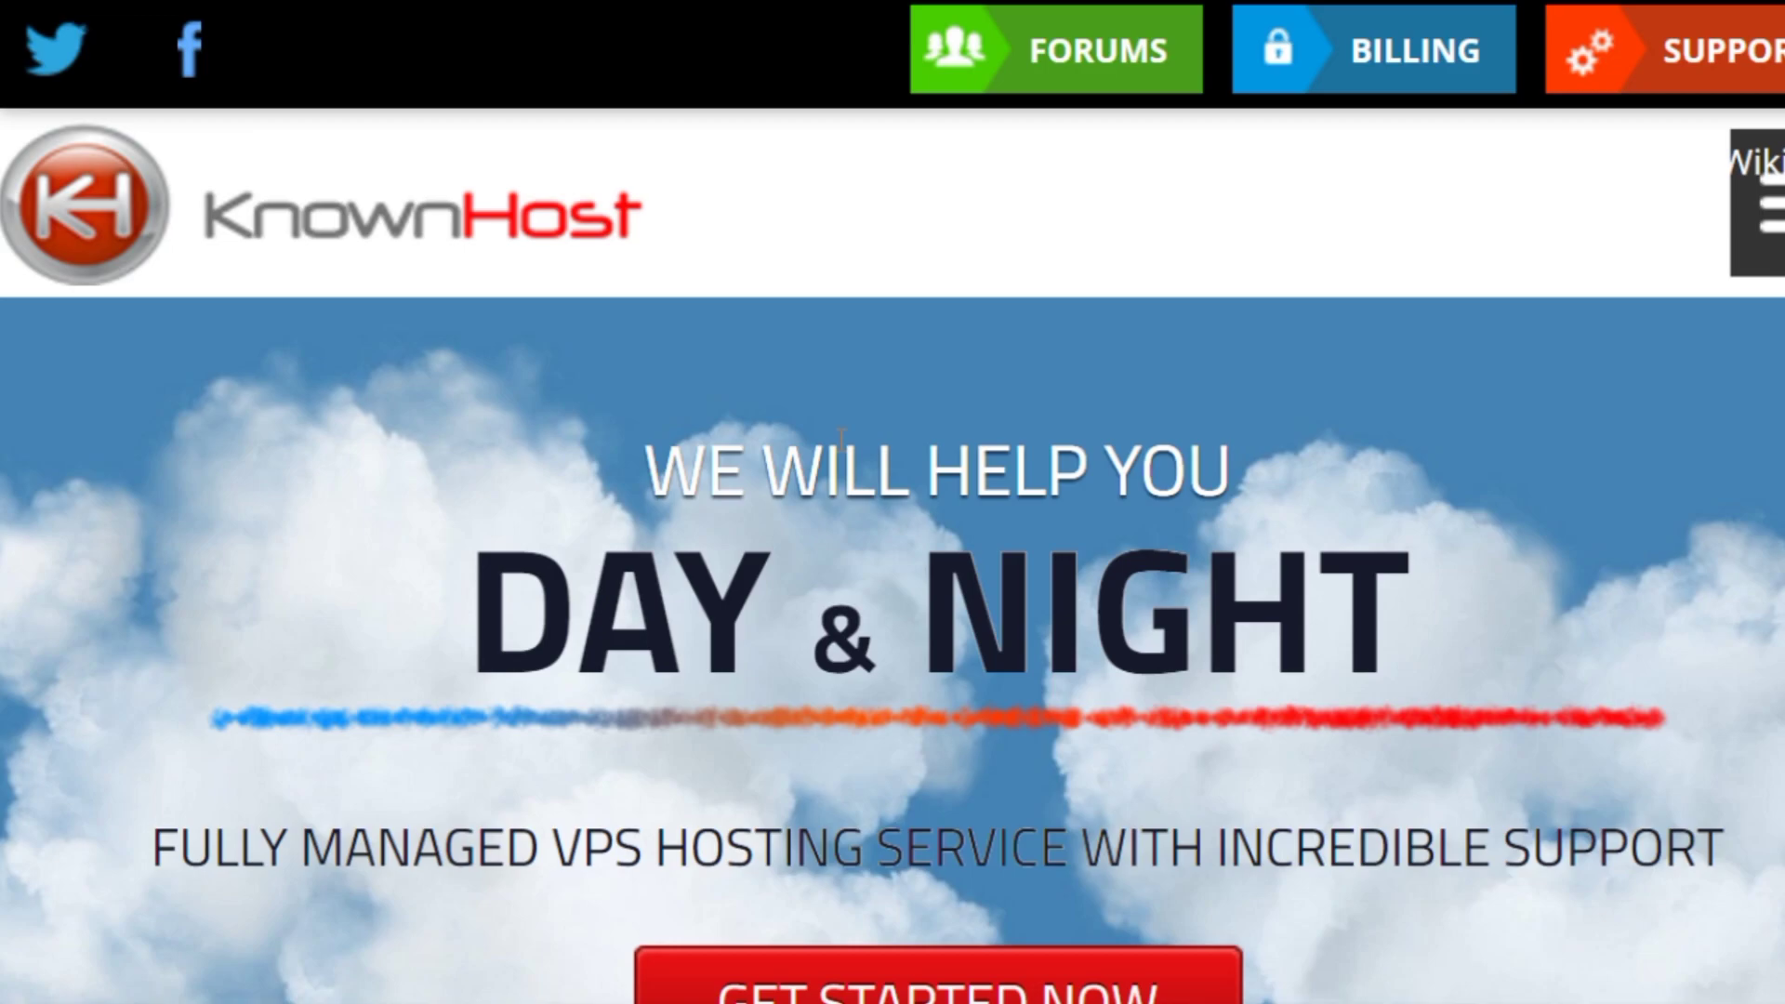
- Scroll KnownHost's managed VPS plans from $25/month and highlight the SSD-POWERED MANAGED VPS heading
scroll(842, 435, down, 5)
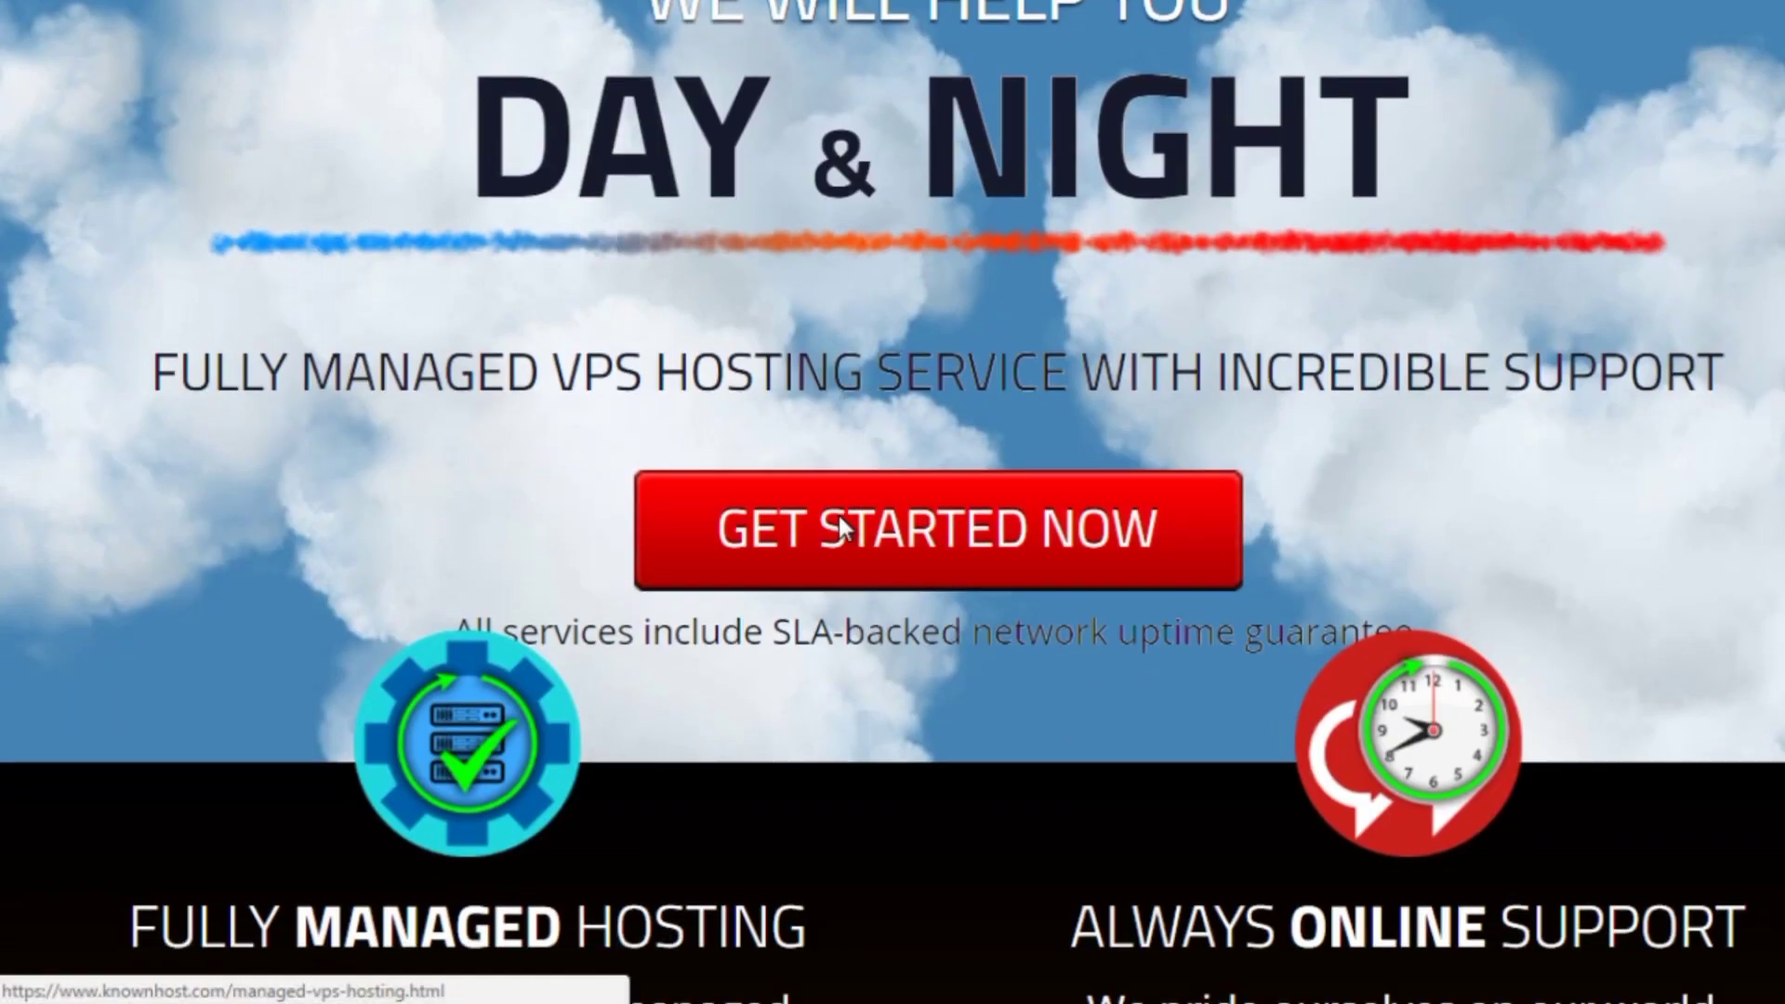
scroll(841, 525, down, 4)
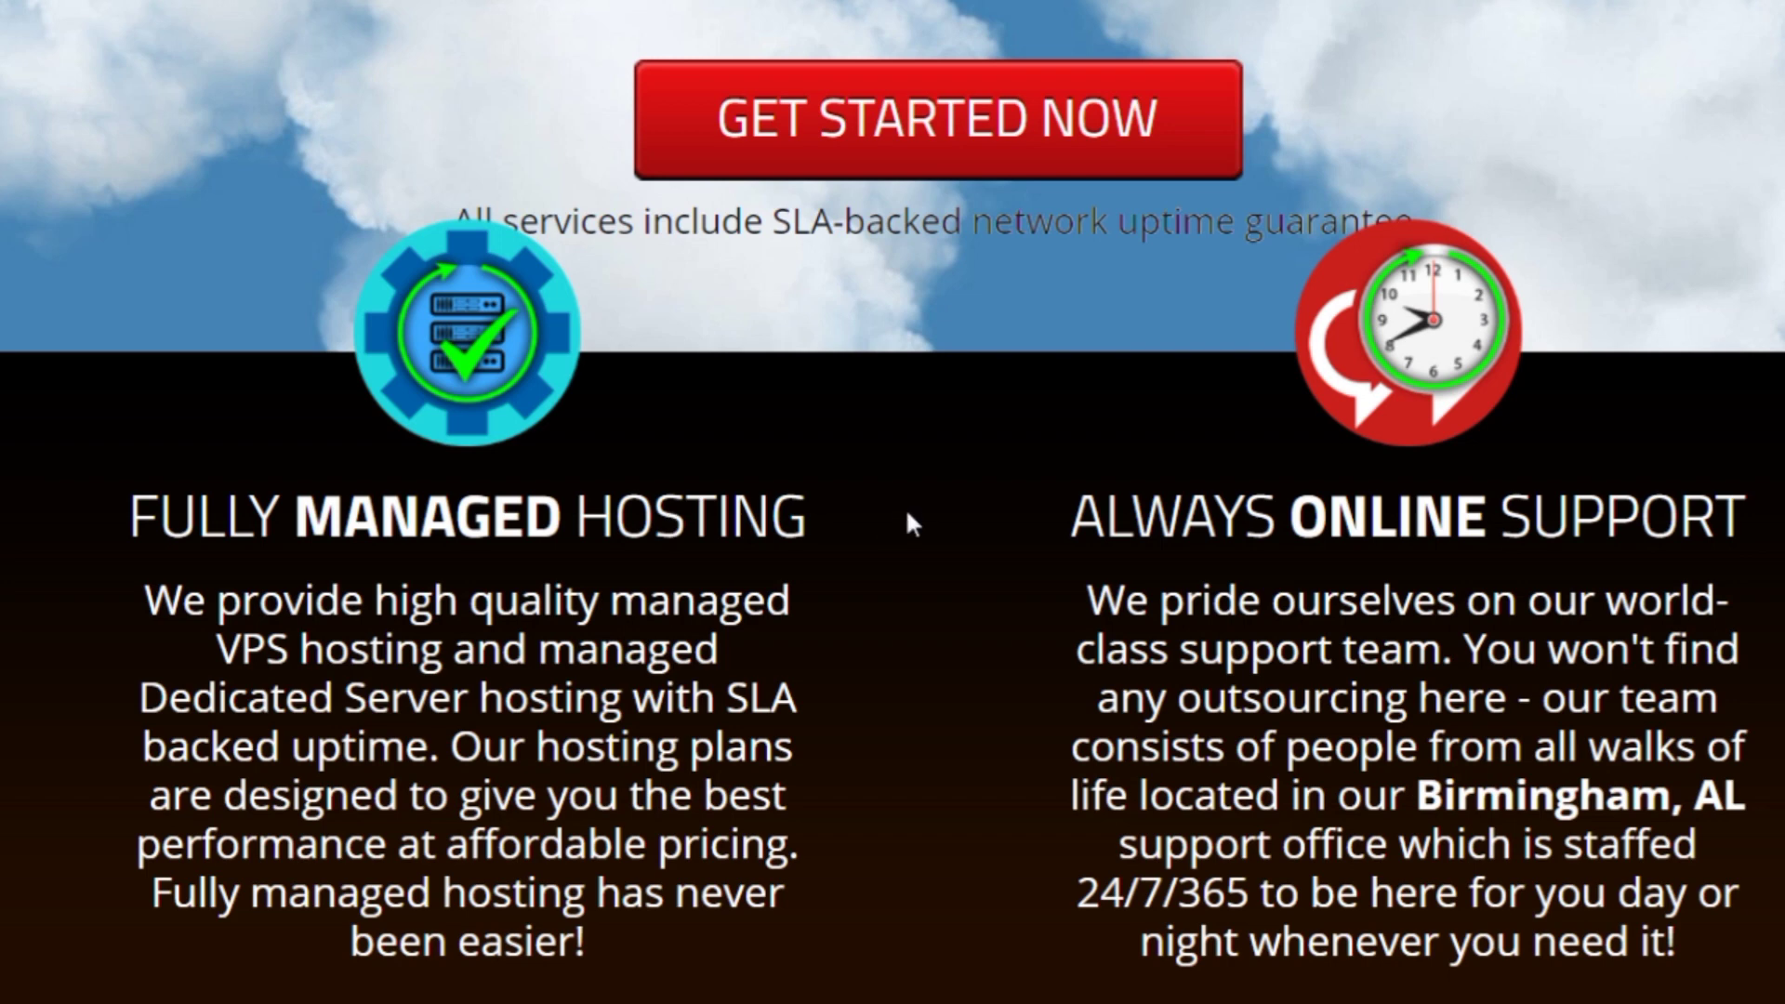
scroll(893, 521, up, 10)
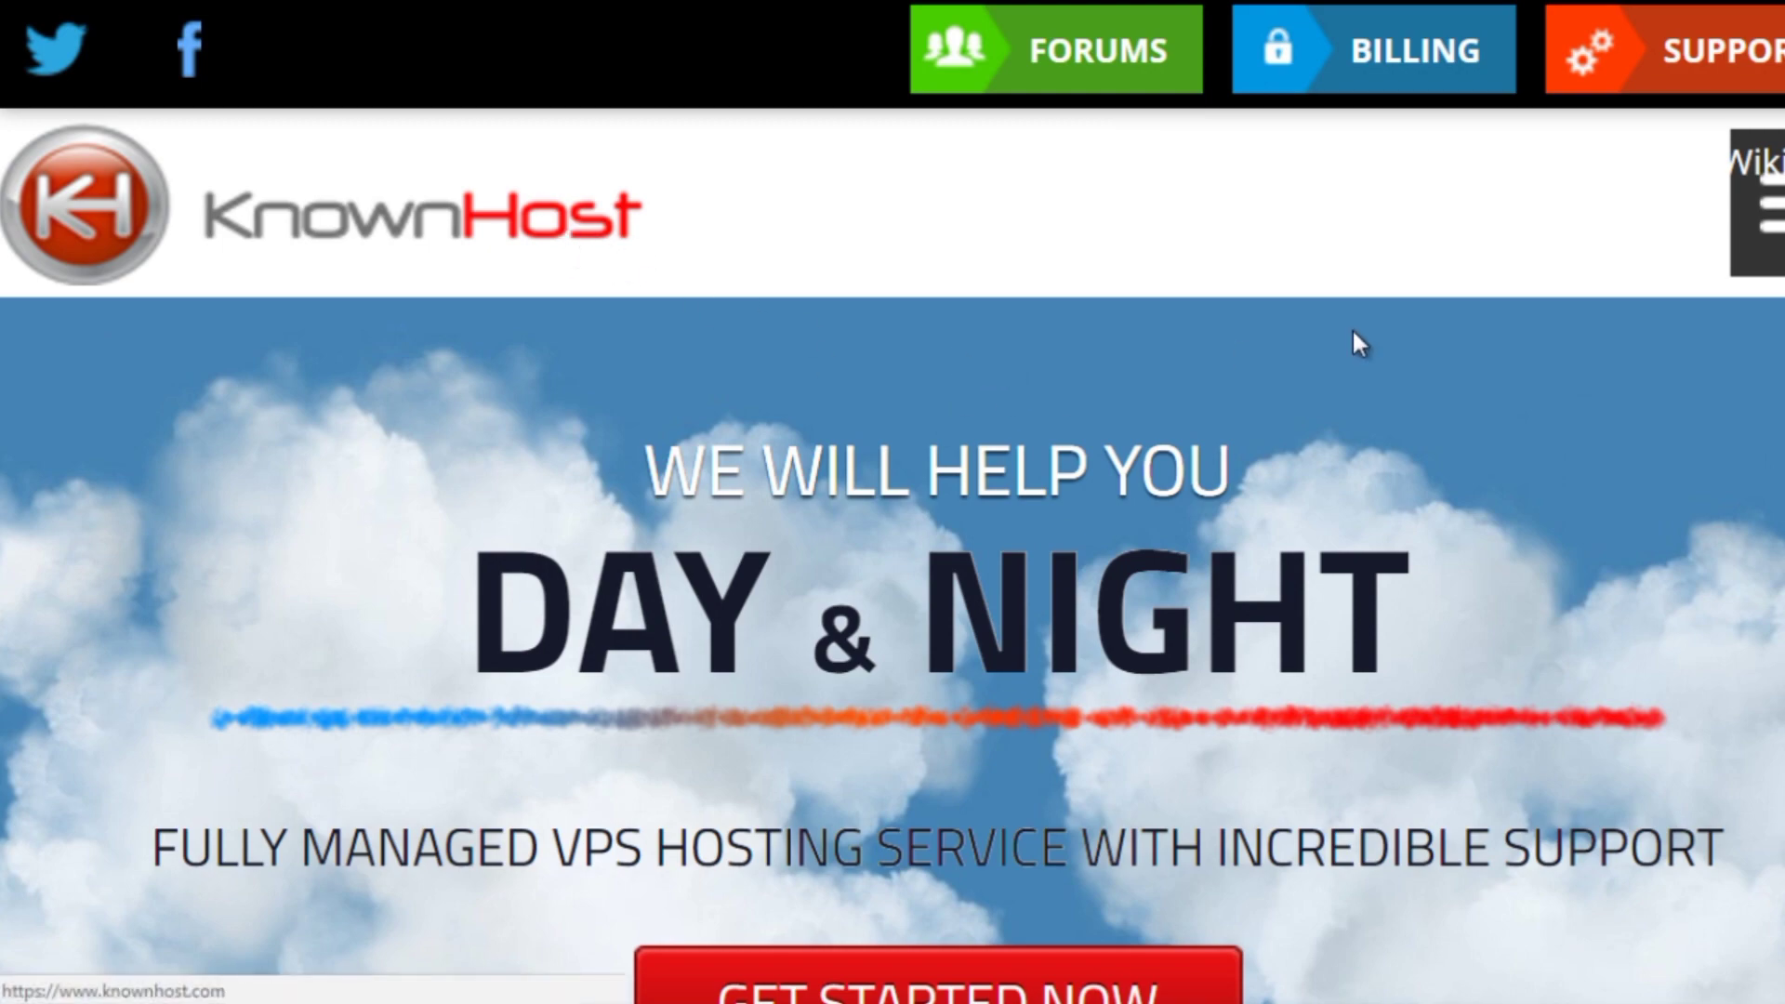
scroll(1283, 409, down, 1)
scroll(1122, 430, down, 10)
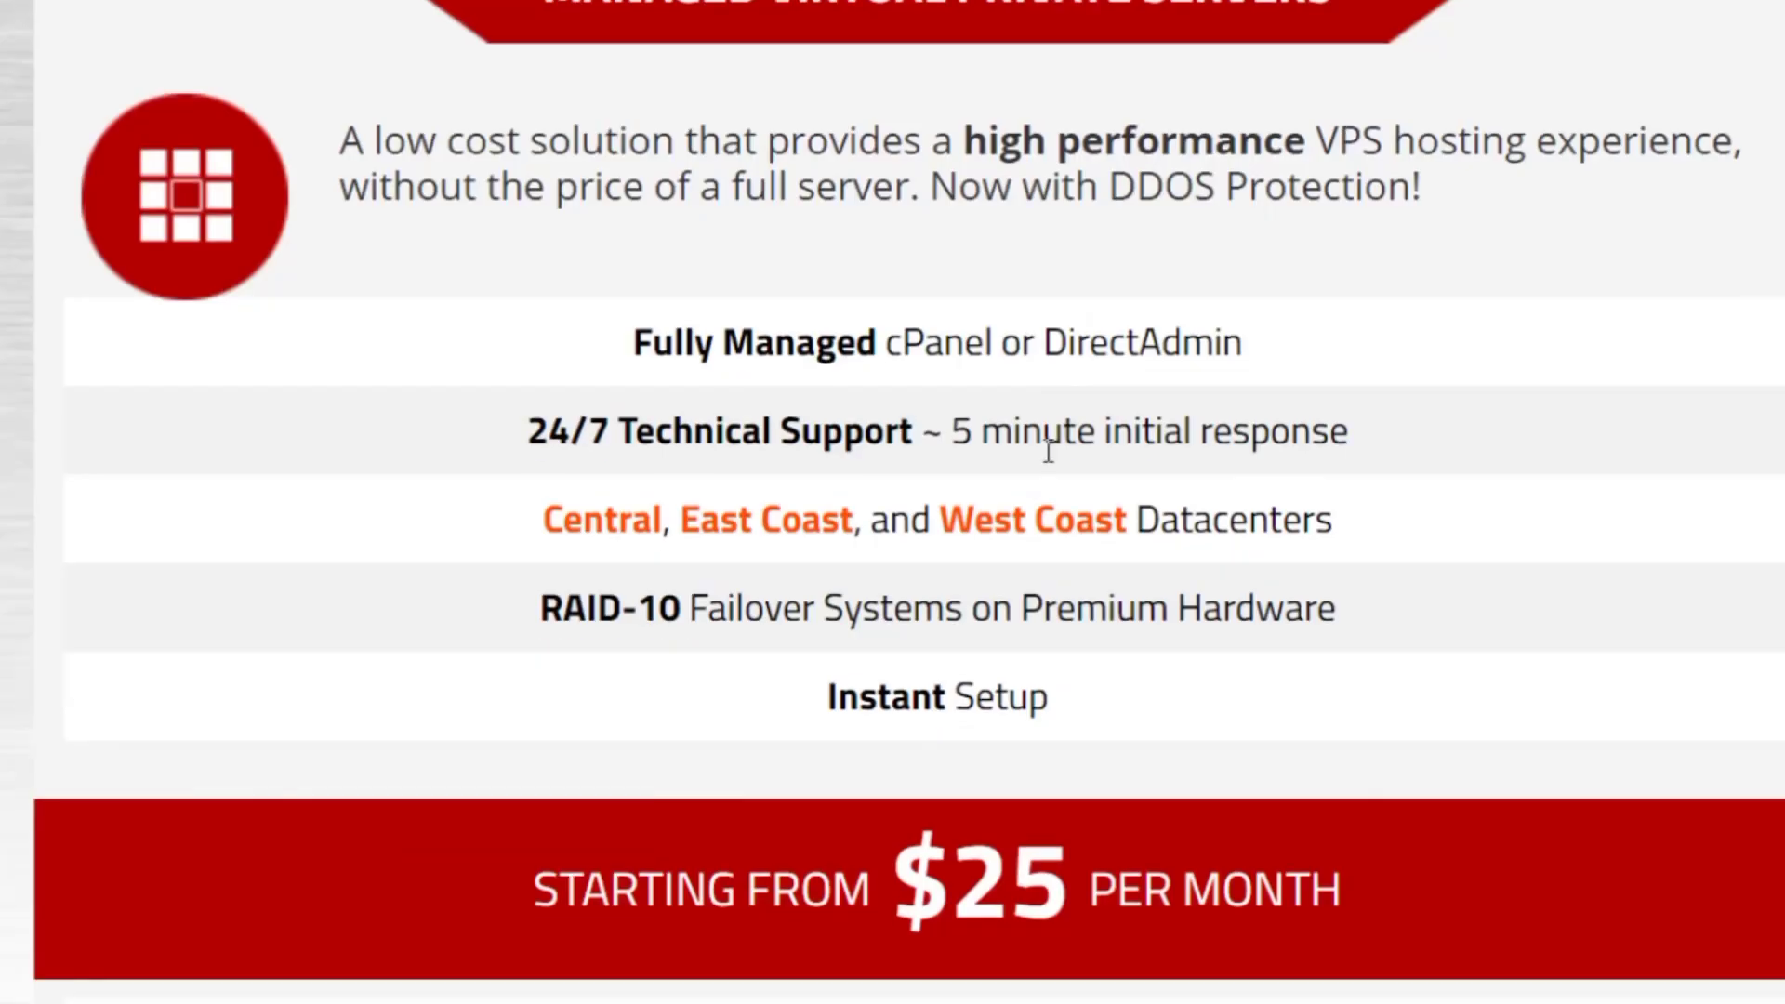
scroll(1020, 470, down, 4)
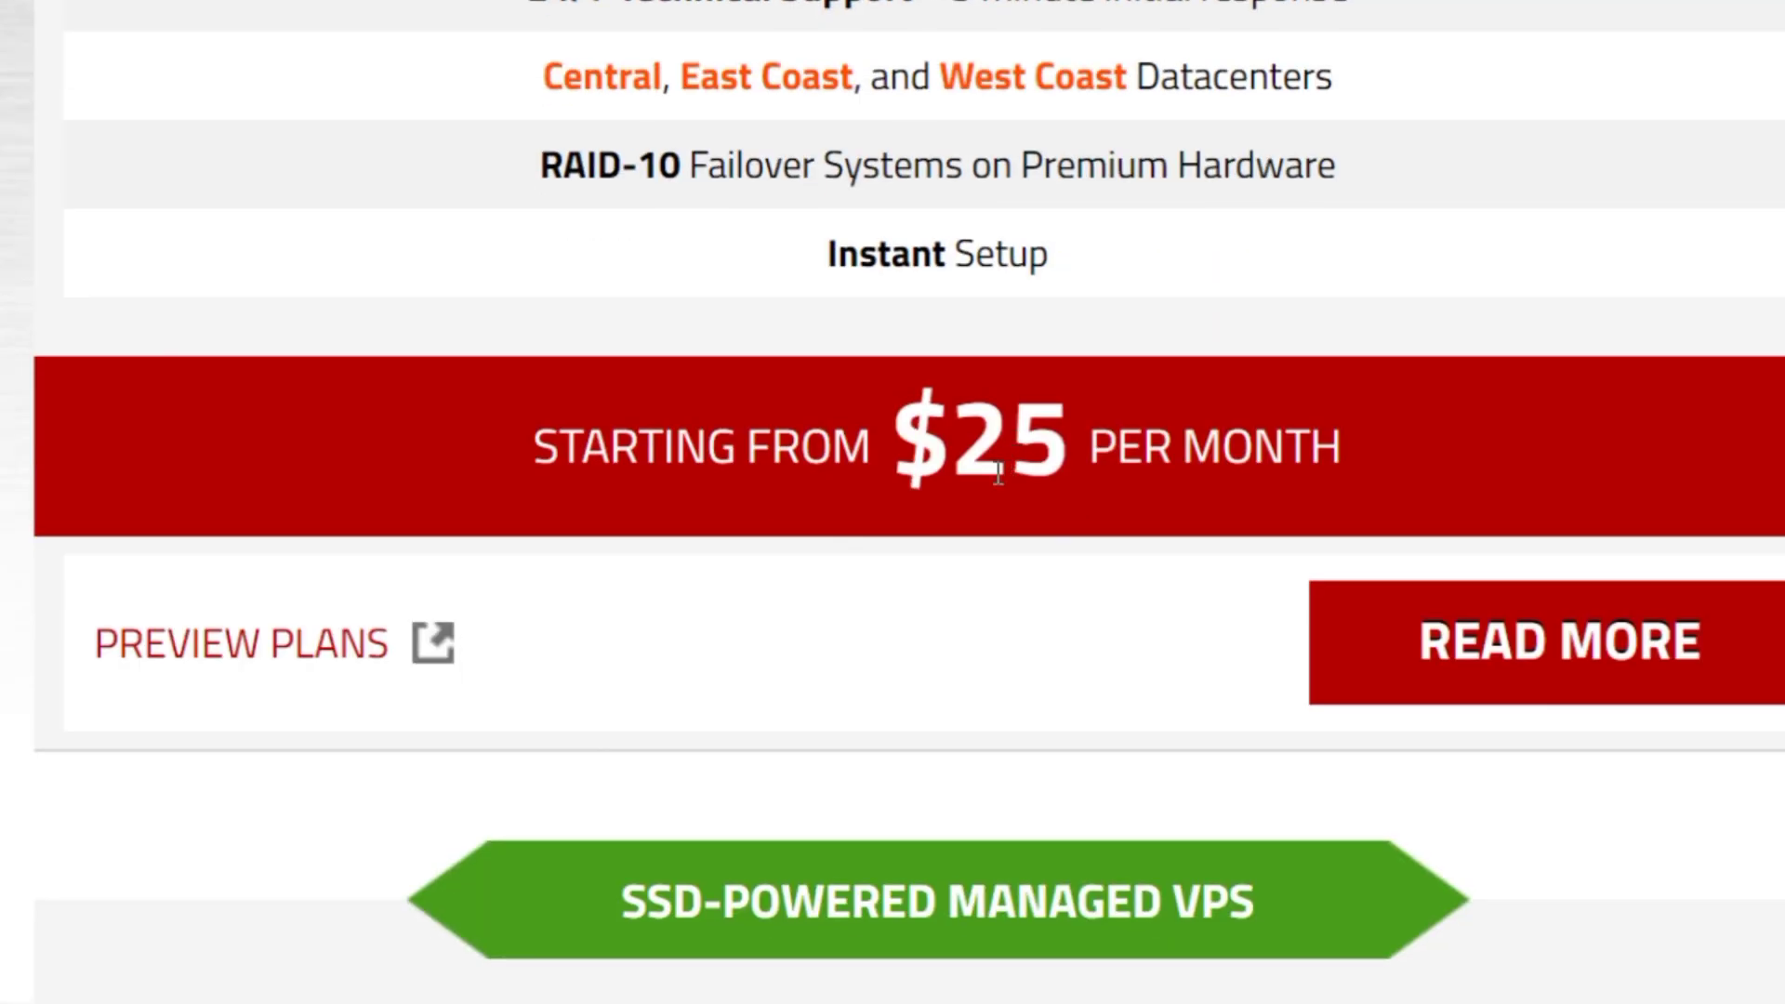
scroll(984, 483, down, 5)
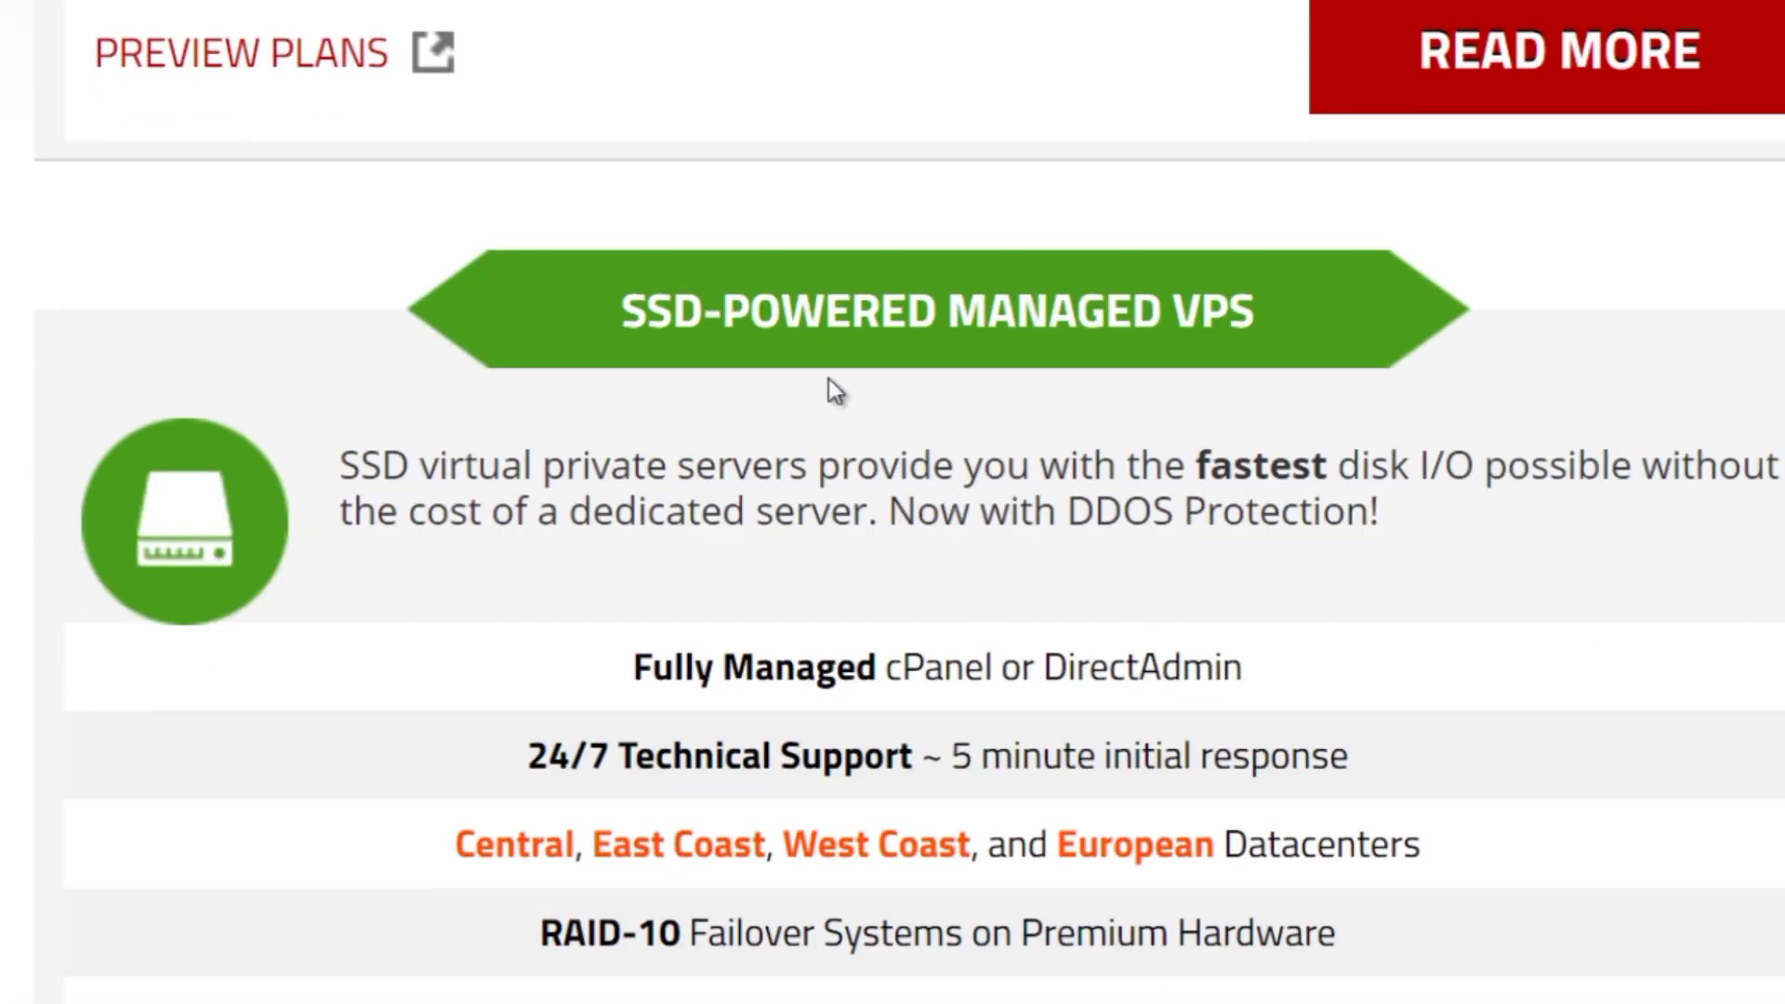
drag(627, 312, 1306, 299)
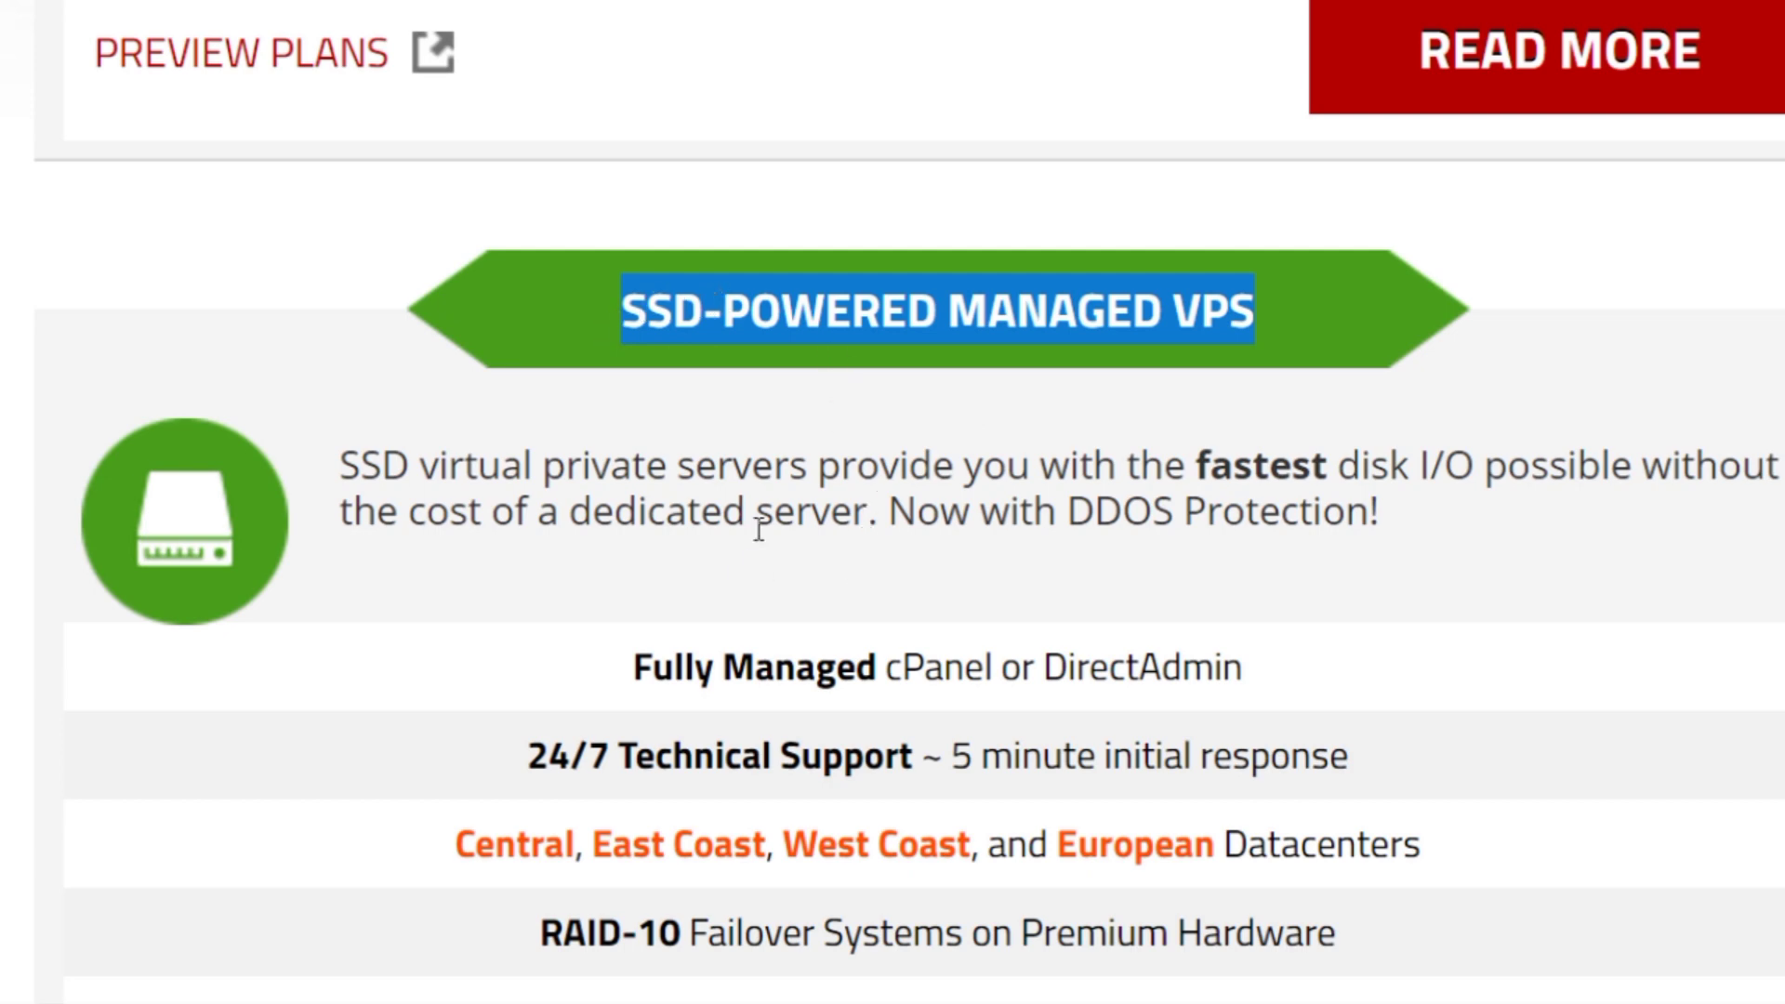
scroll(758, 527, down, 5)
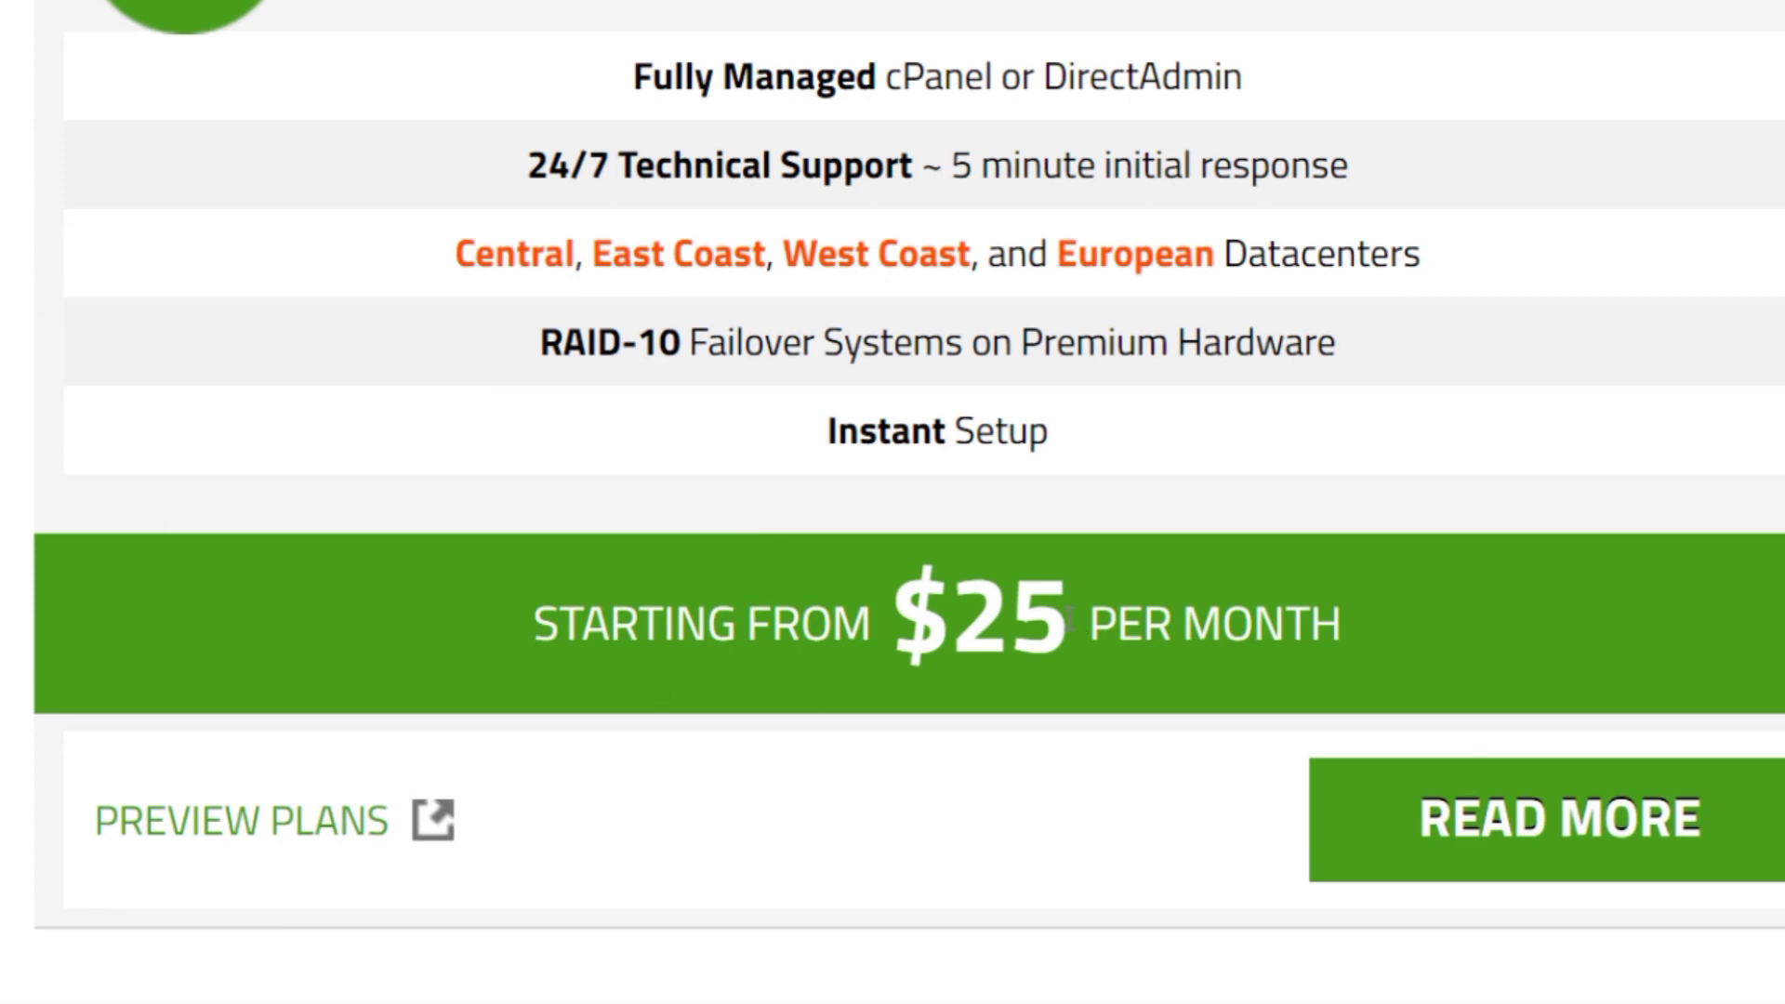
scroll(1041, 613, up, 3)
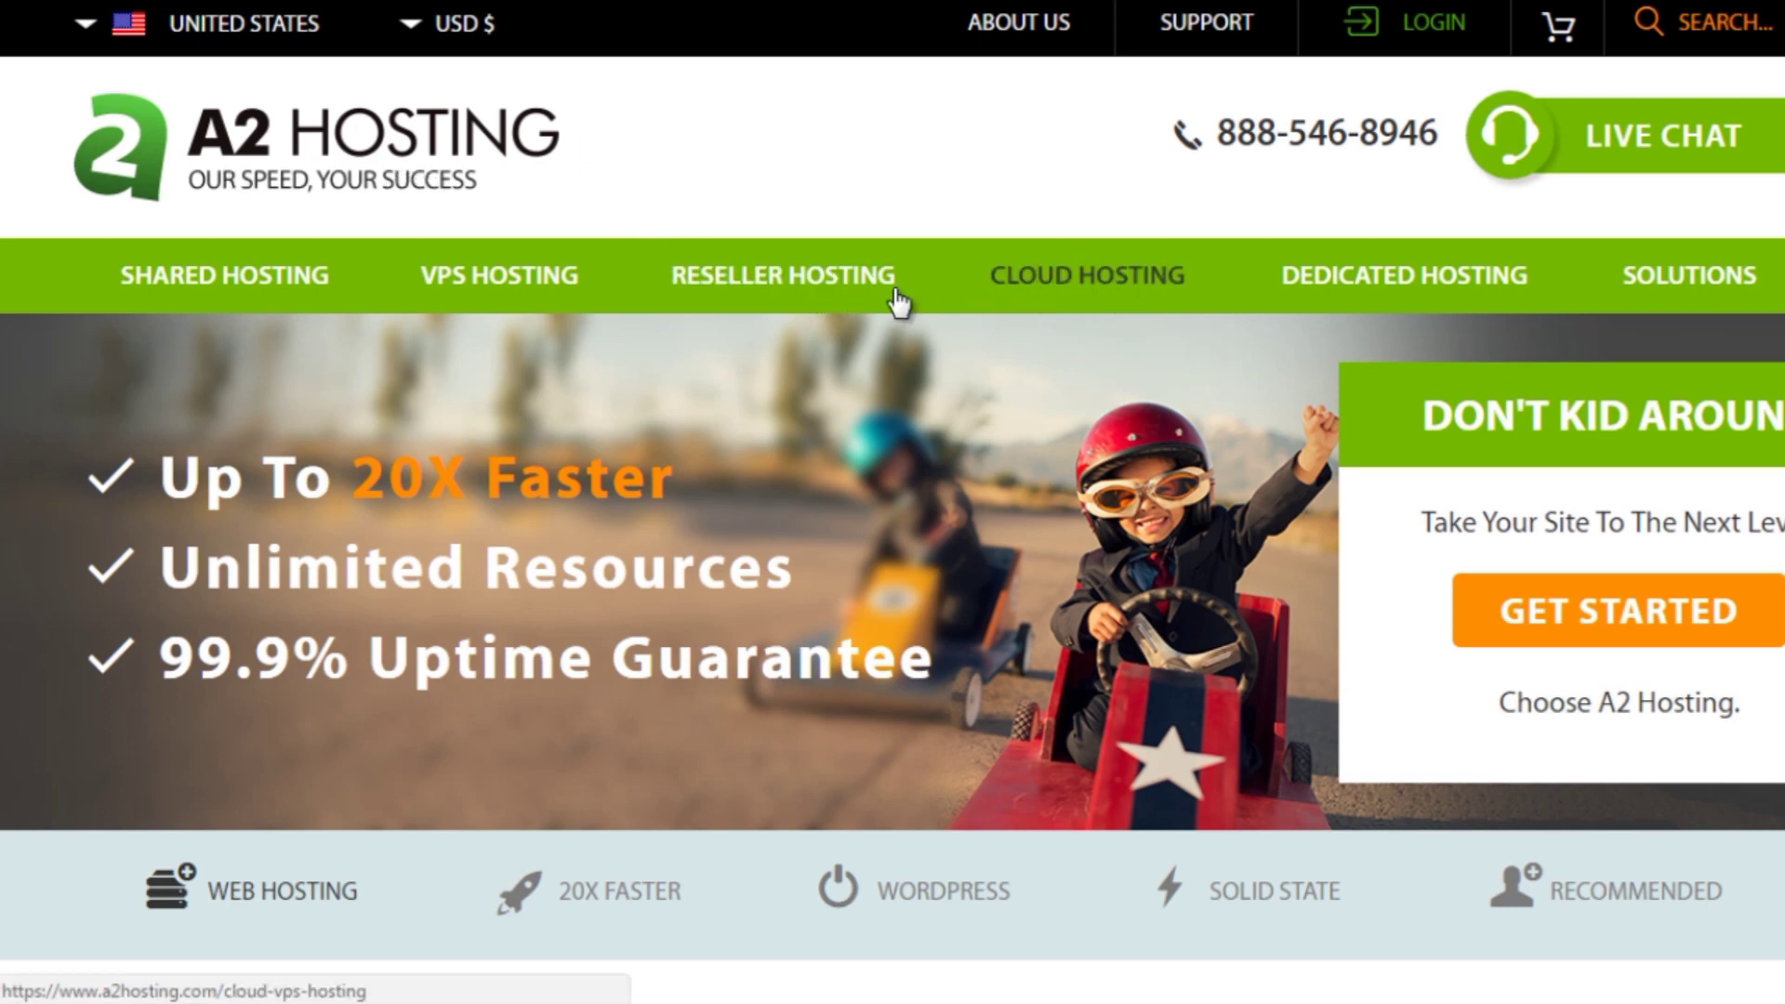
- Look over A2 Hosting's Cloud Hosting plans page
click(1090, 279)
scroll(687, 323, down, 5)
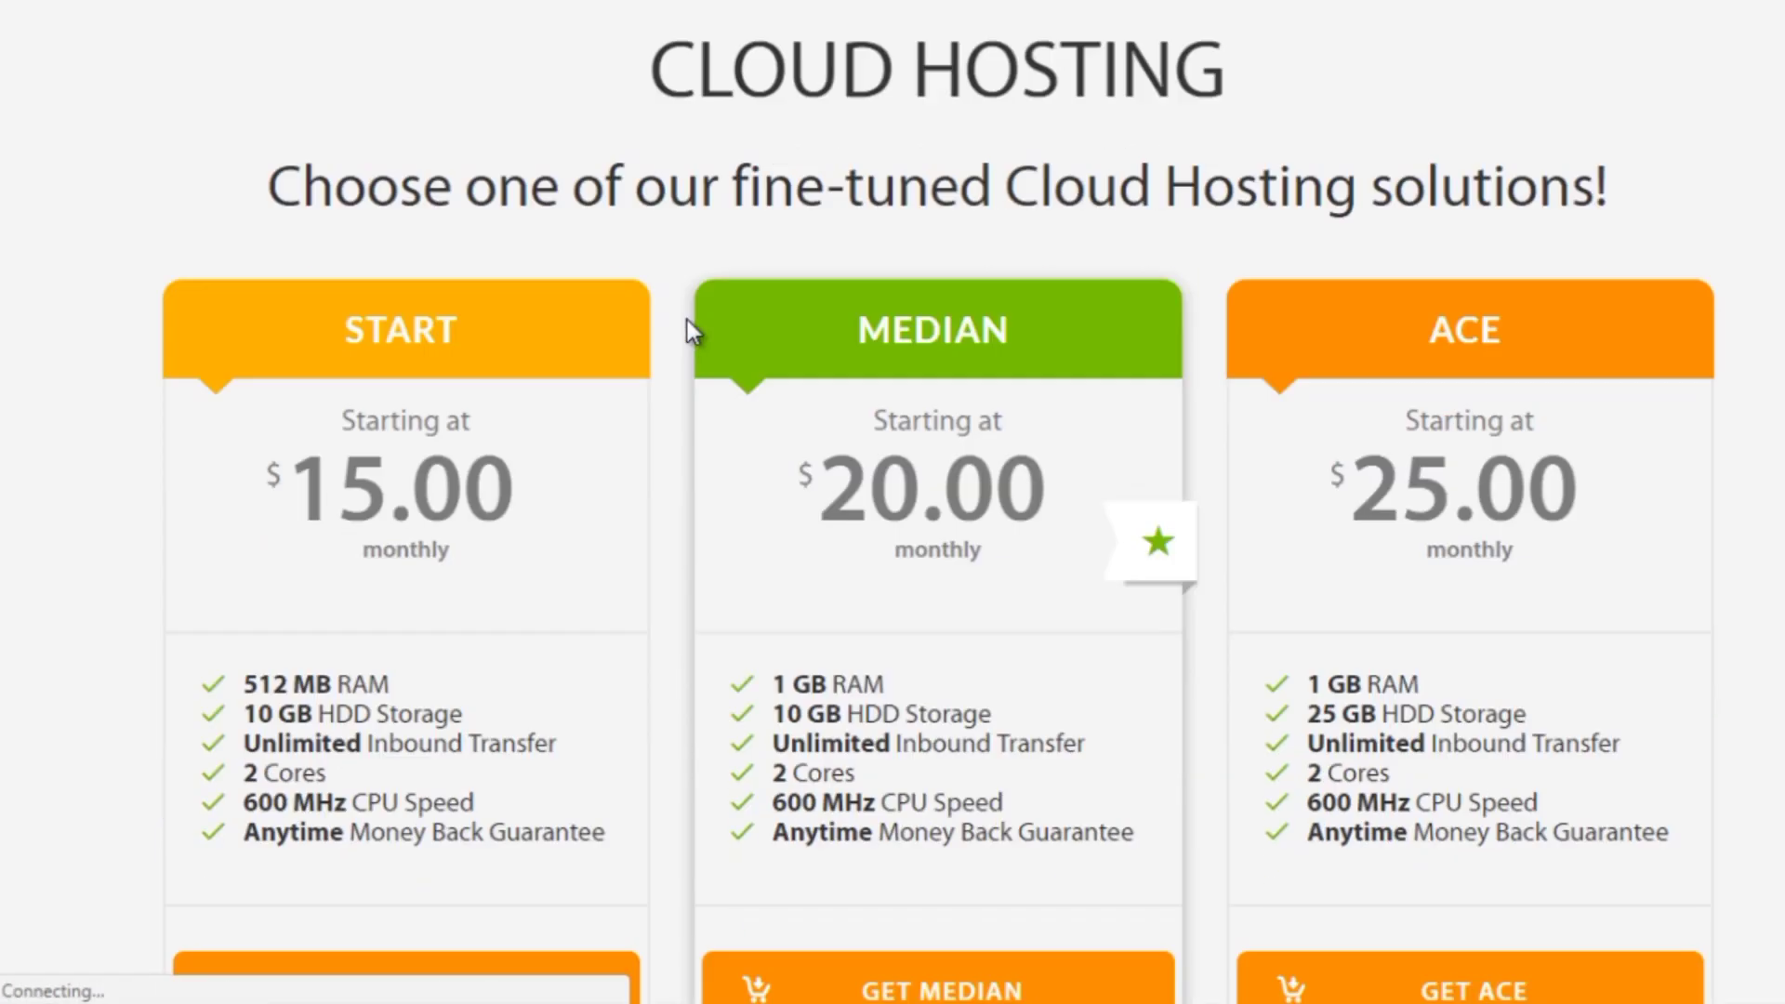
scroll(688, 333, down, 4)
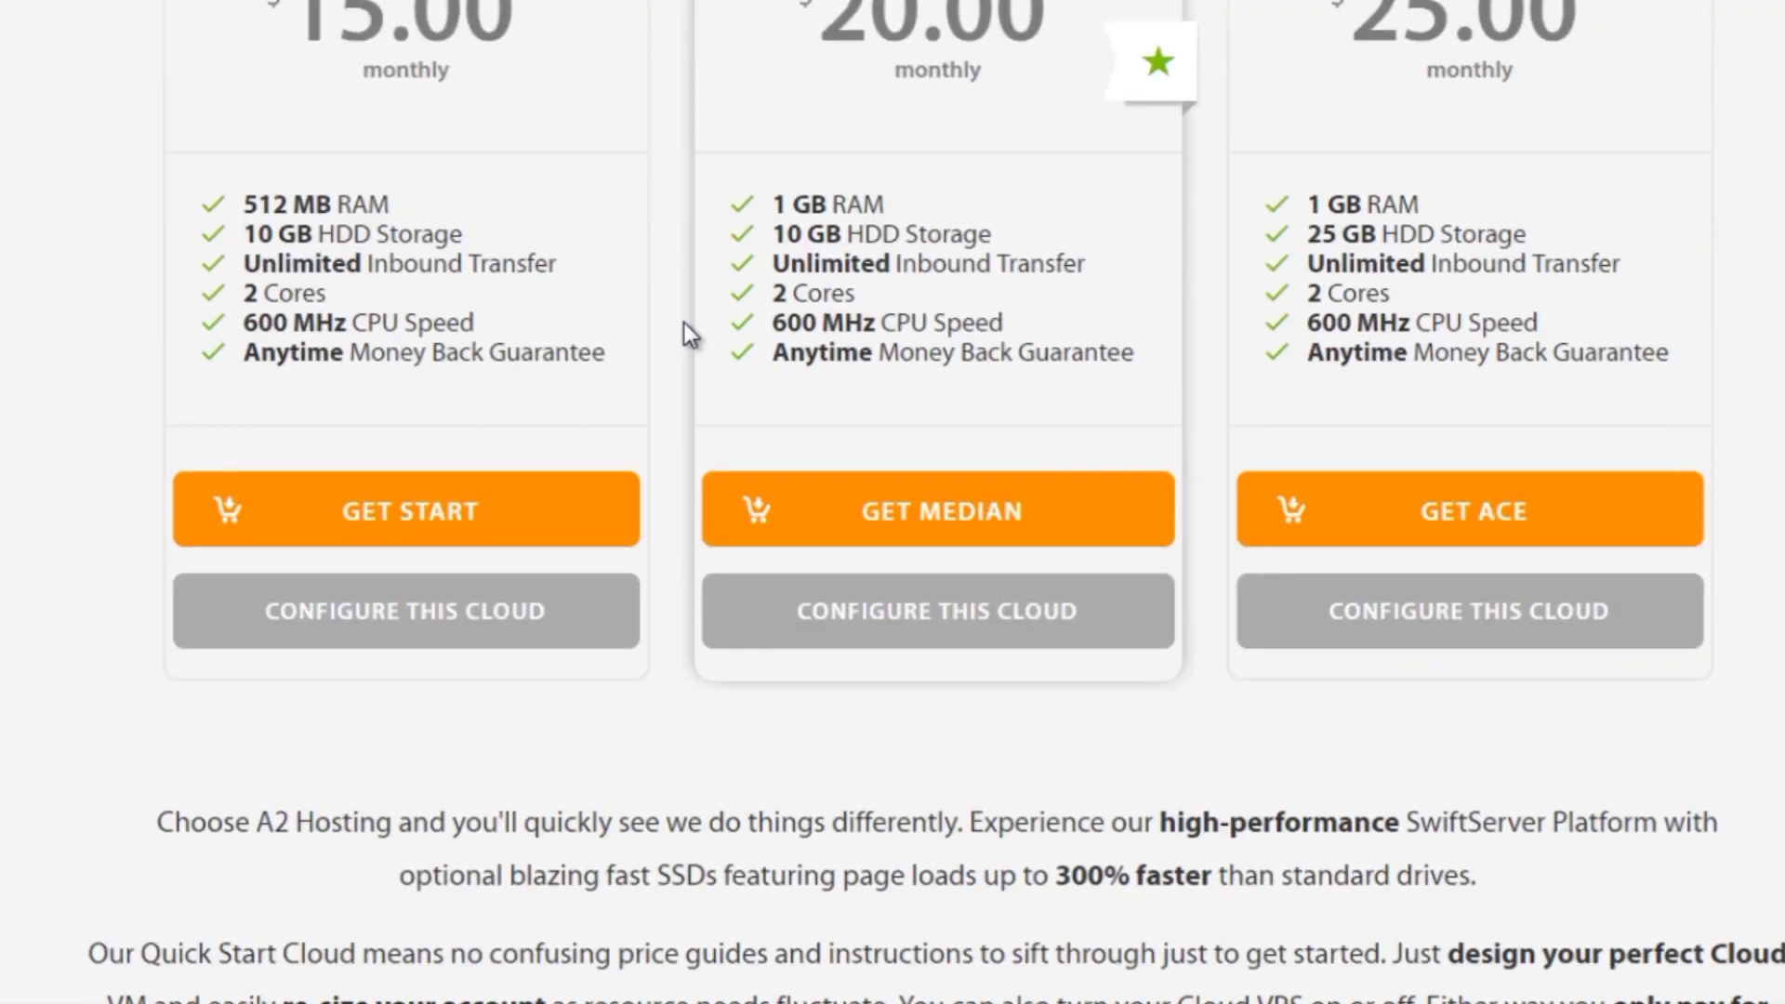
scroll(684, 326, up, 6)
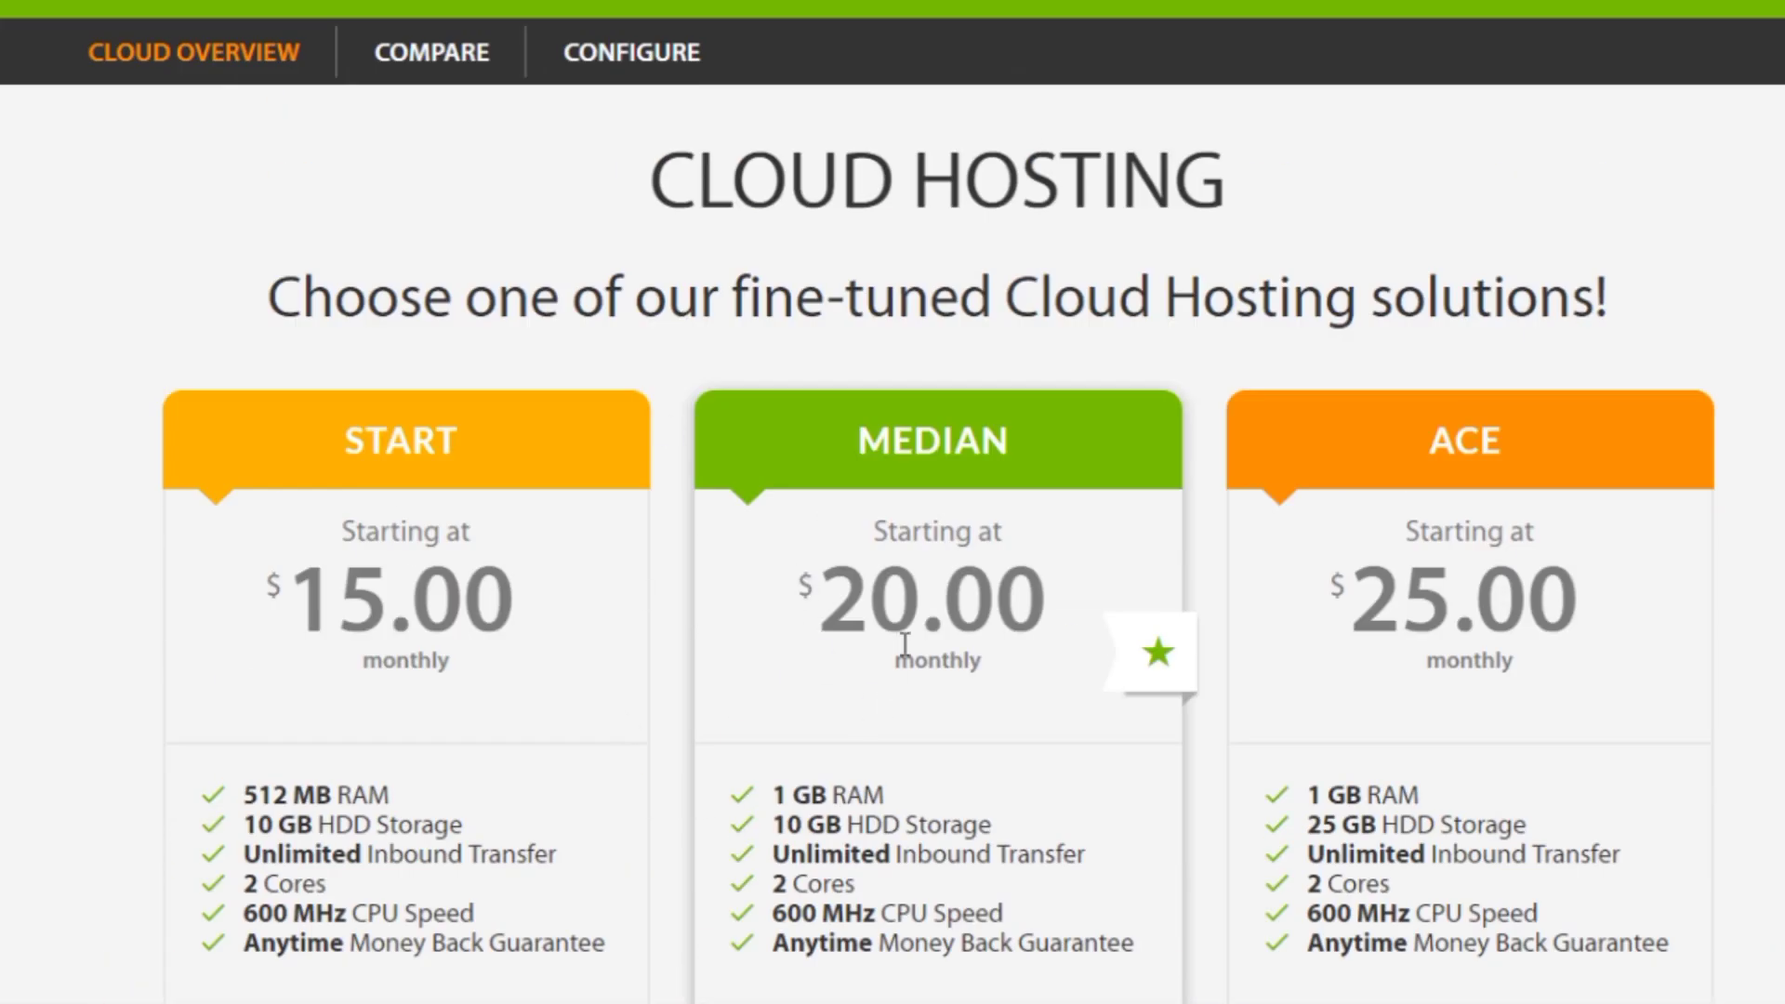
scroll(519, 374, up, 3)
- Compare the Lite, Swift and Turbo shared Web Hosting plans, marking Lite's Free SSD
click(403, 279)
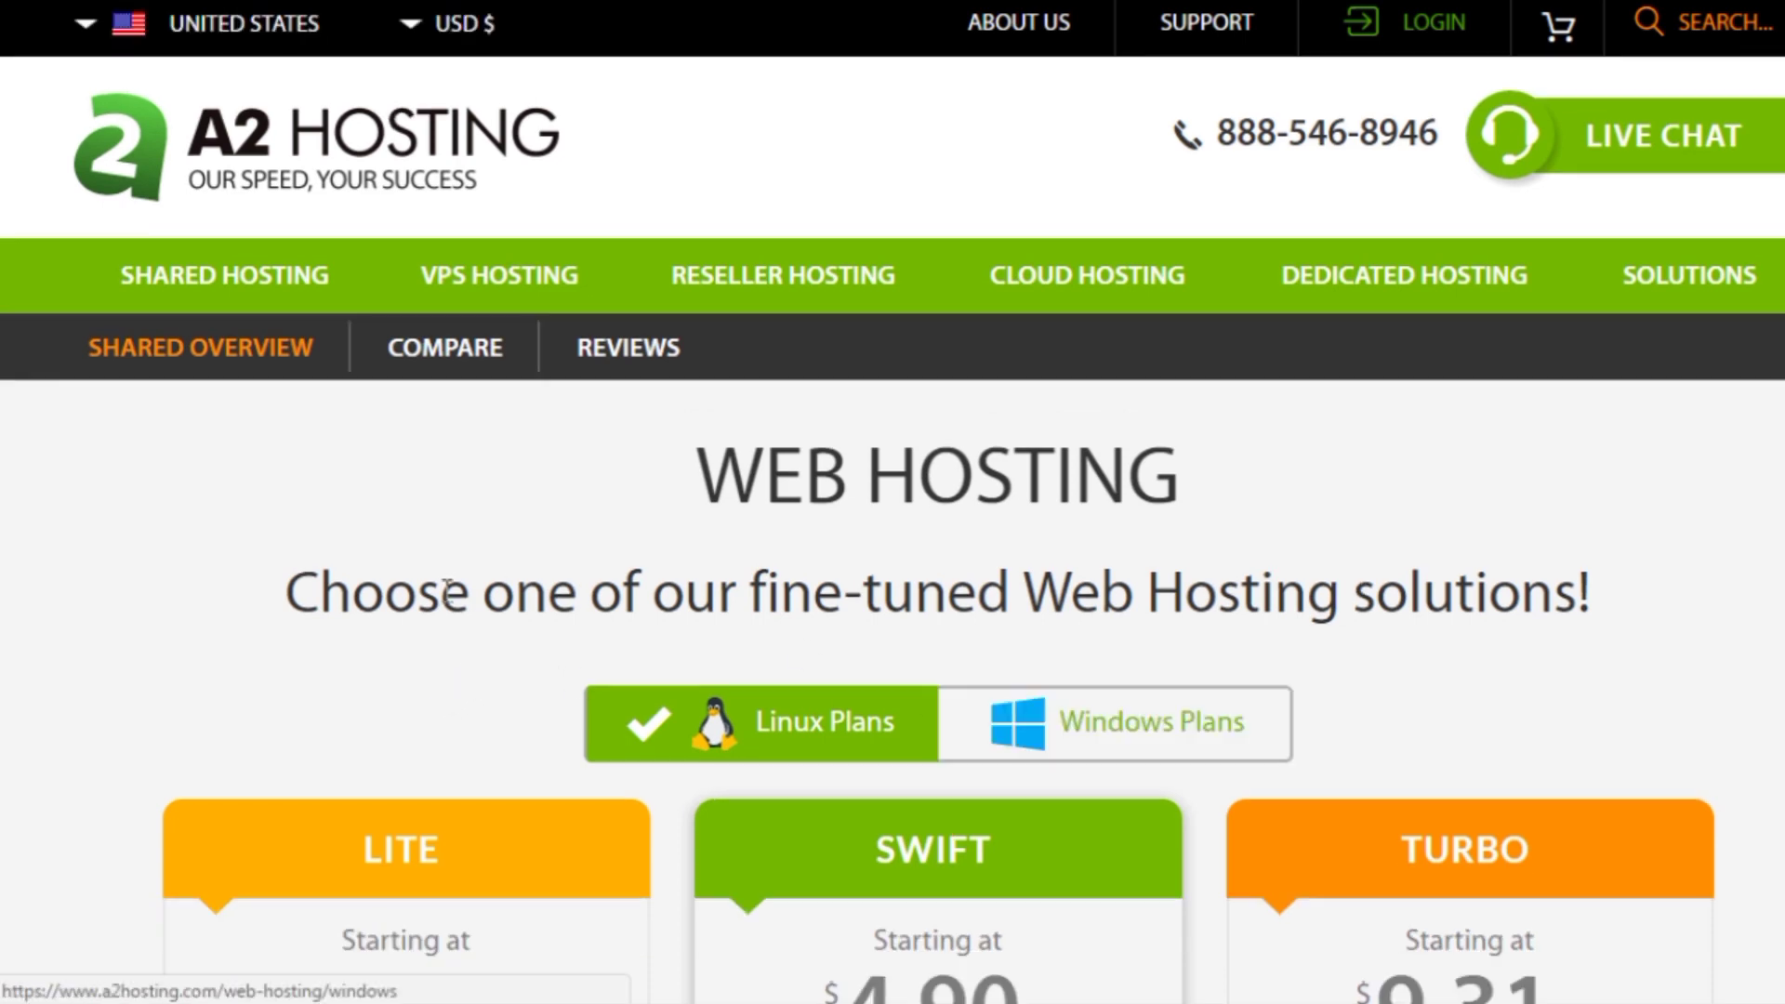
scroll(454, 588, down, 3)
scroll(472, 574, down, 3)
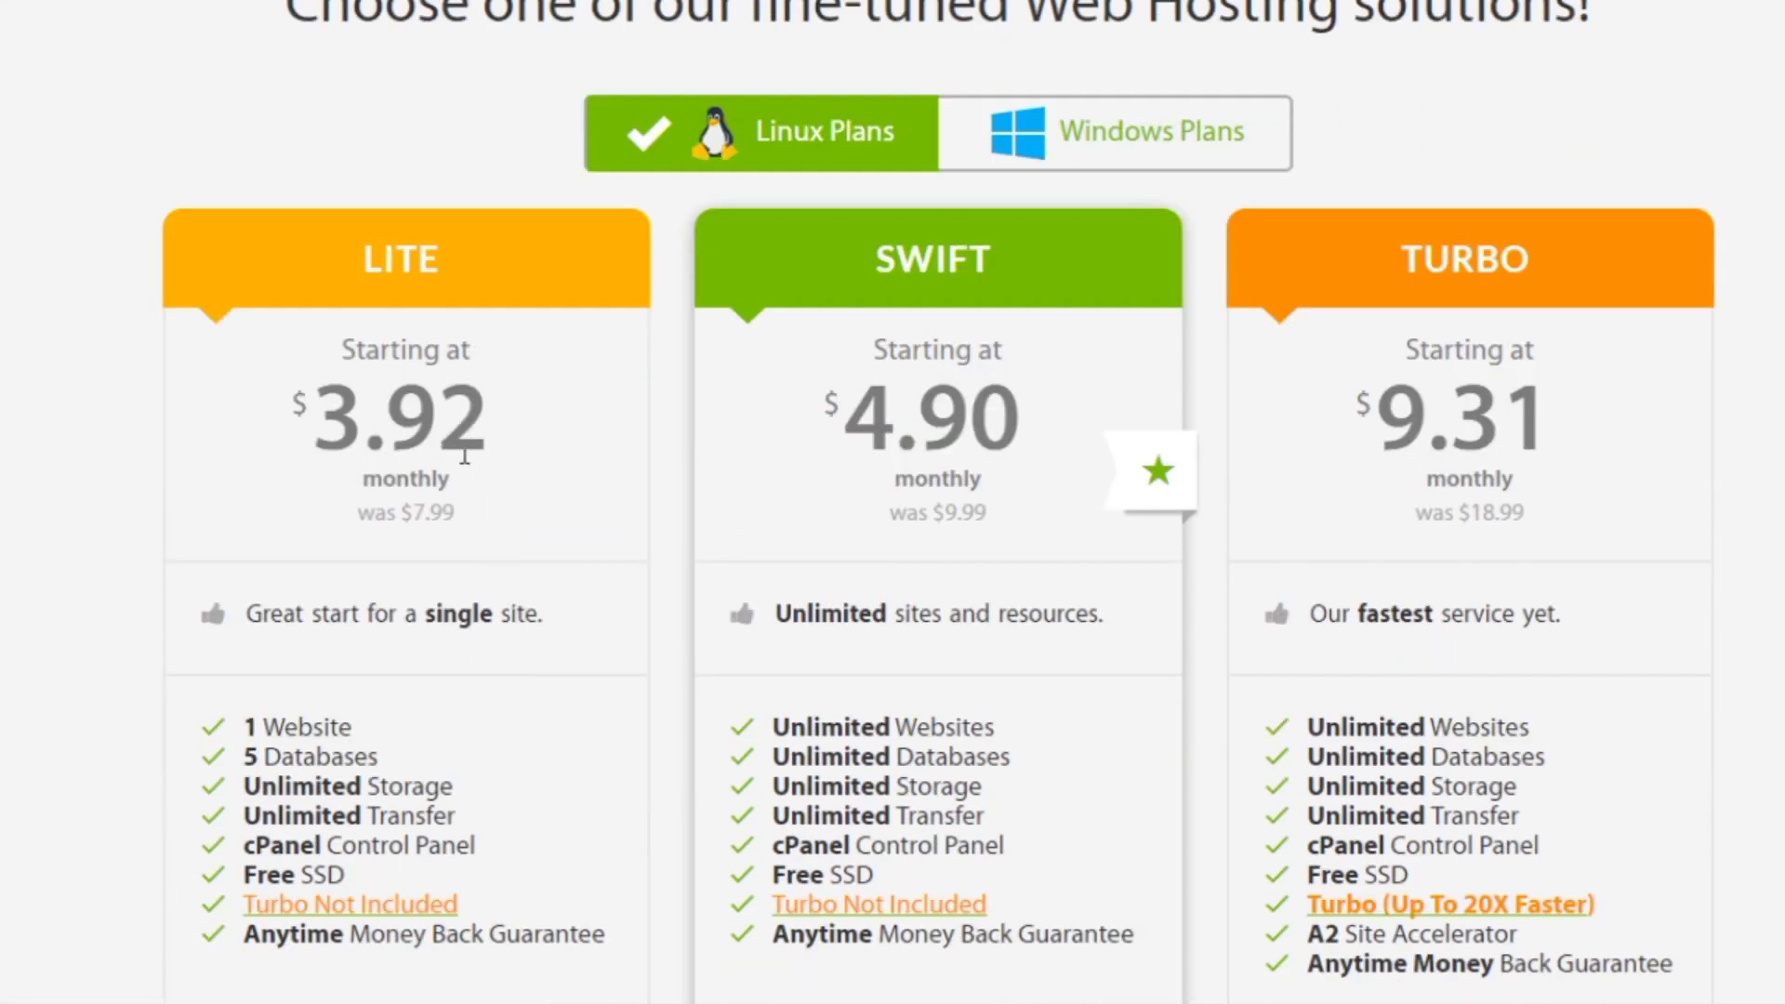
scroll(485, 546, down, 2)
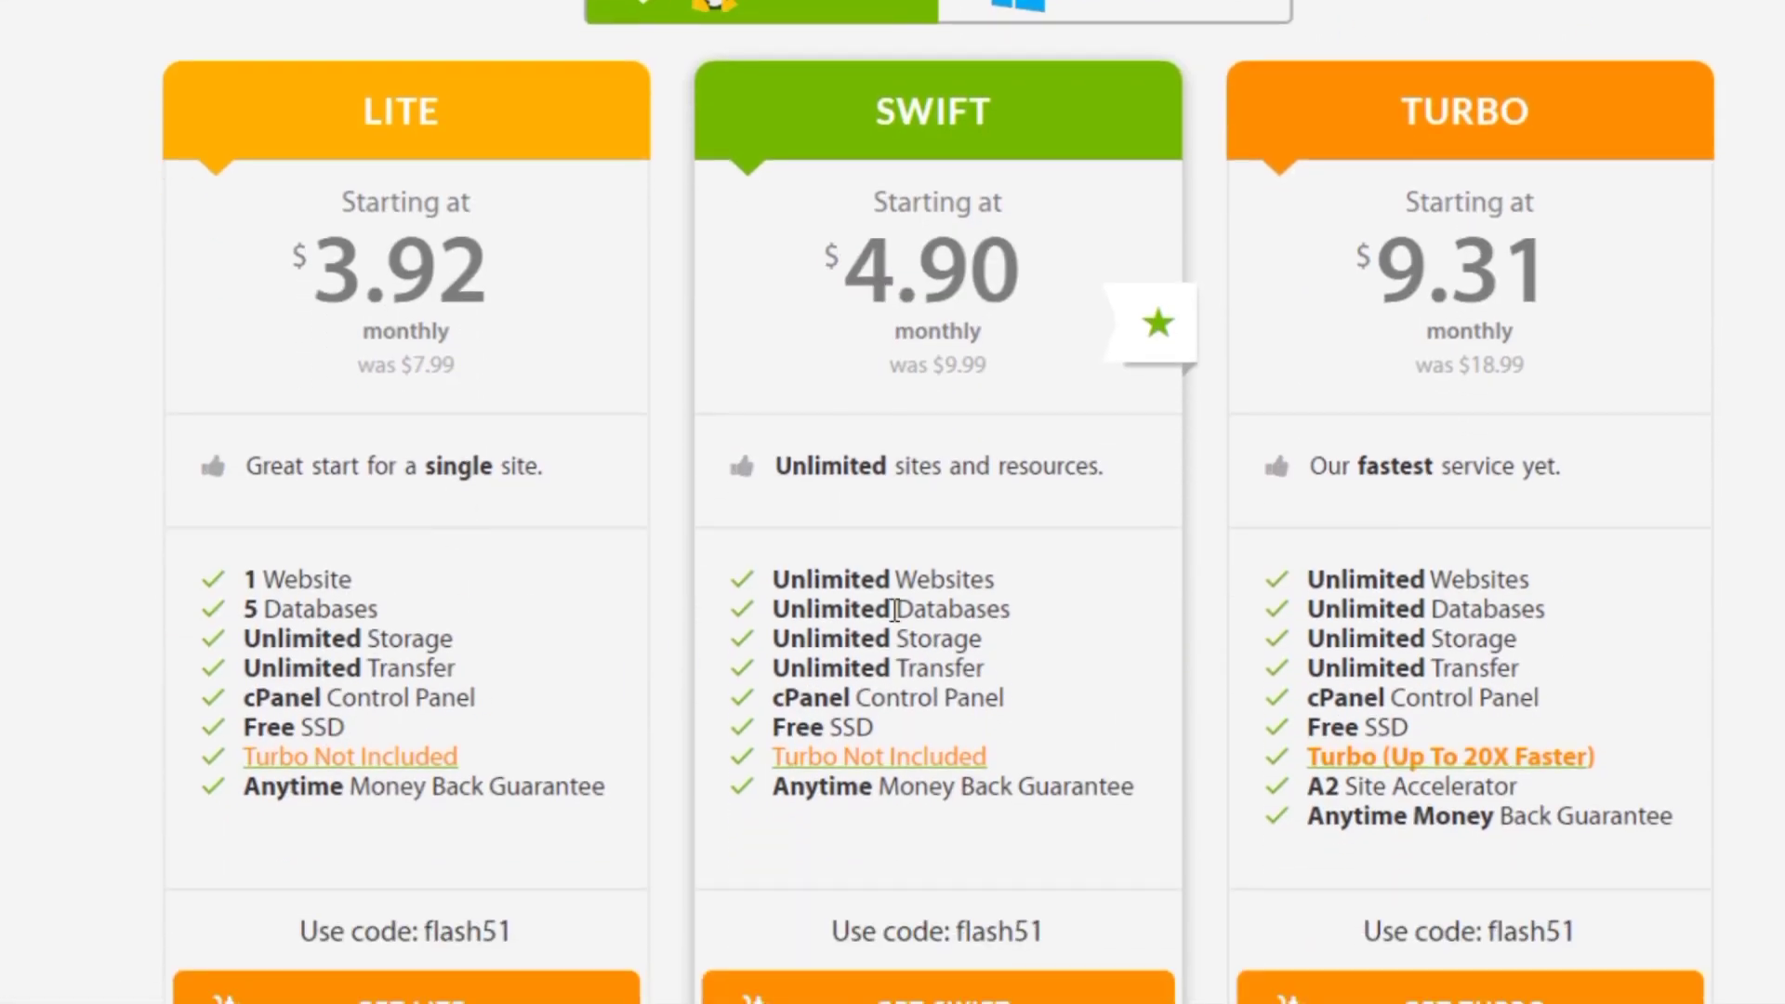
scroll(316, 526, up, 5)
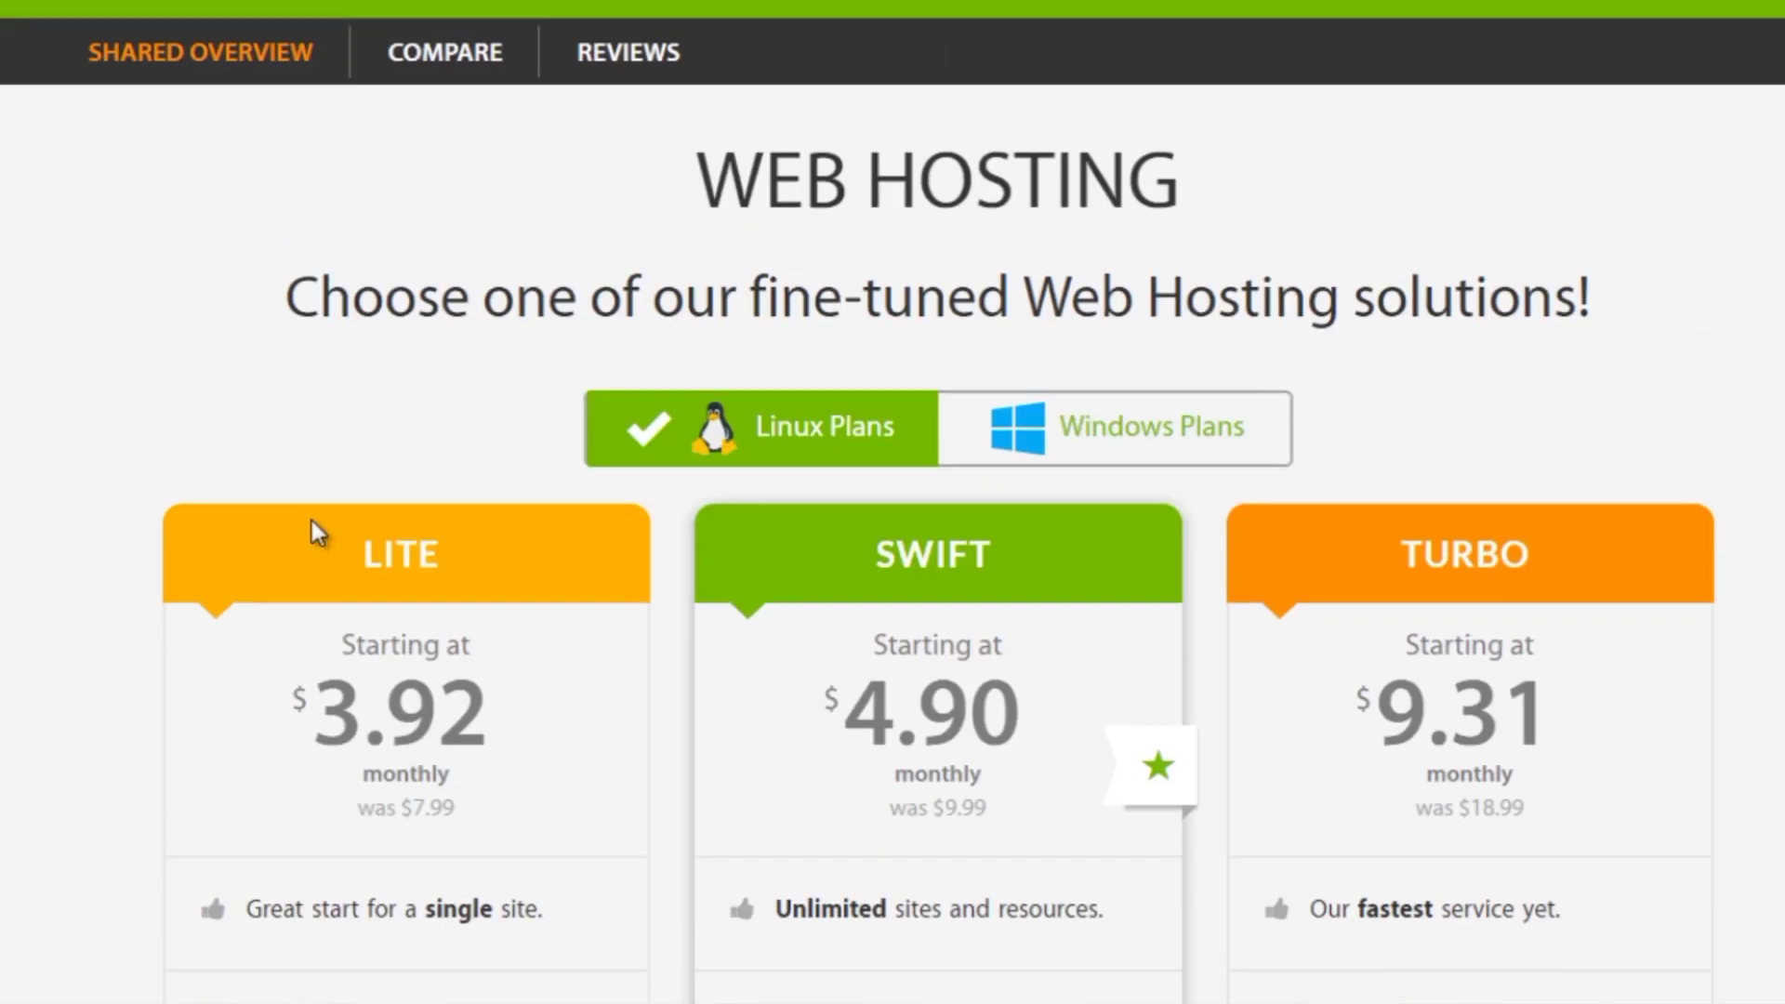
scroll(335, 558, down, 6)
drag(352, 579, 300, 578)
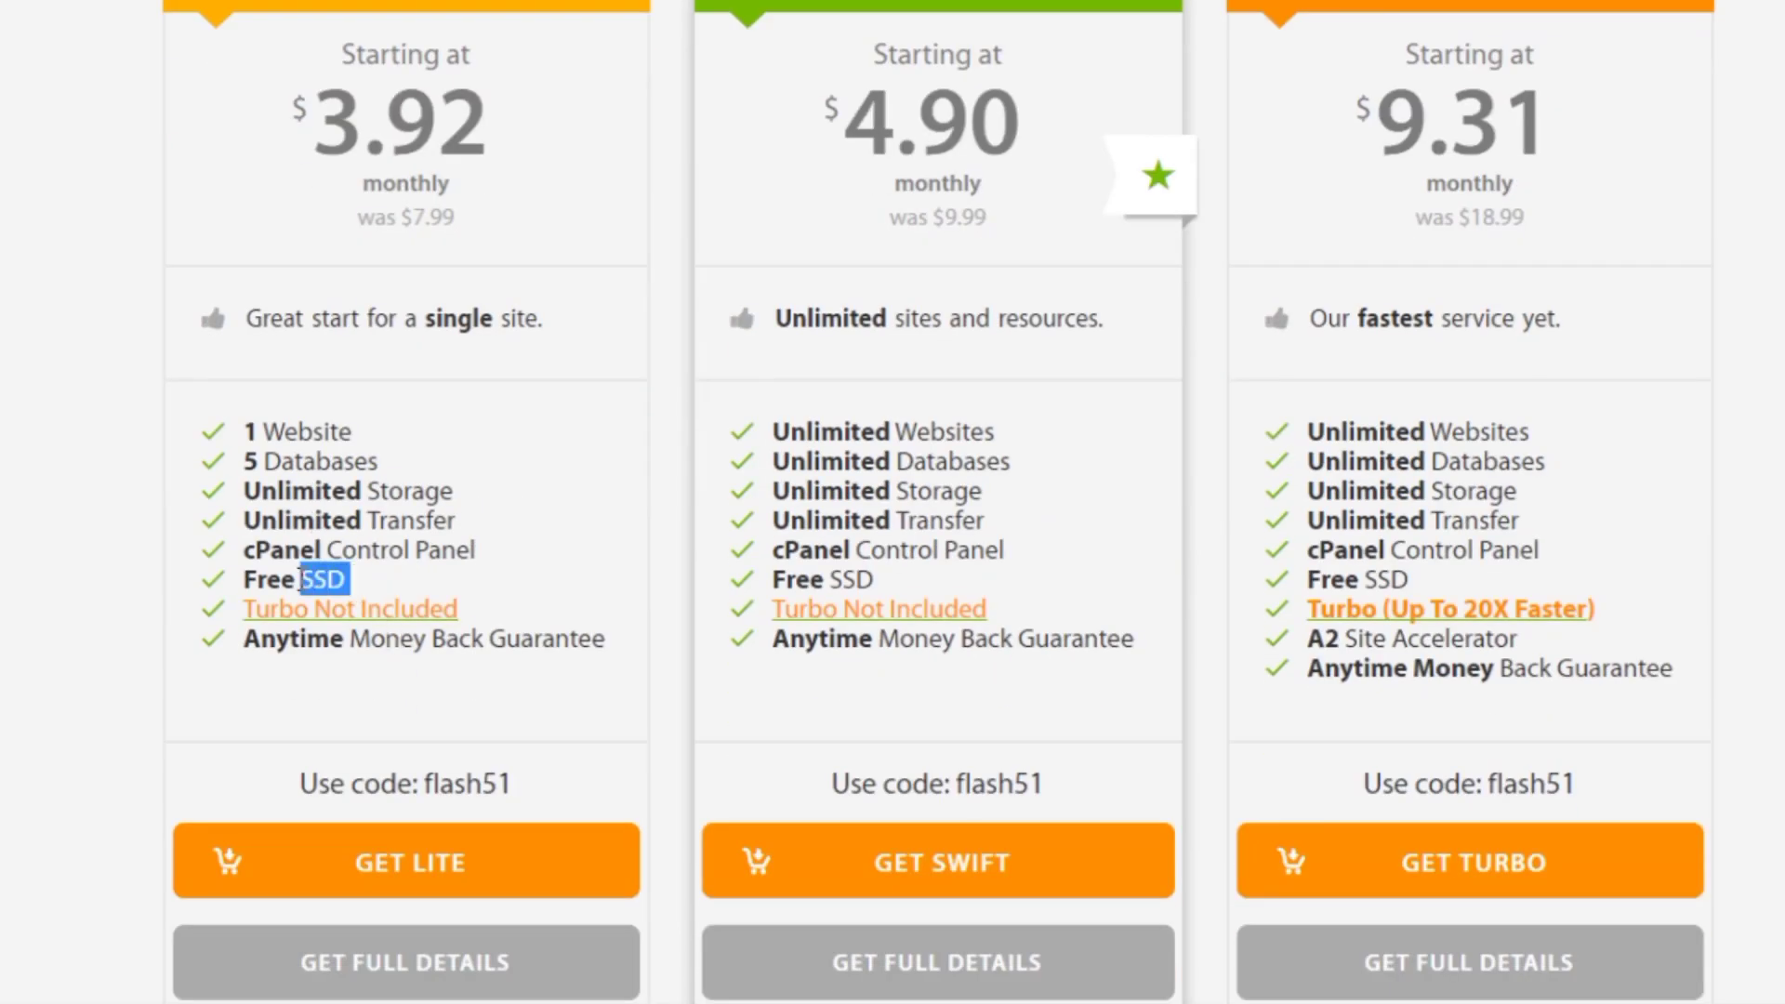
scroll(56, 577, up, 4)
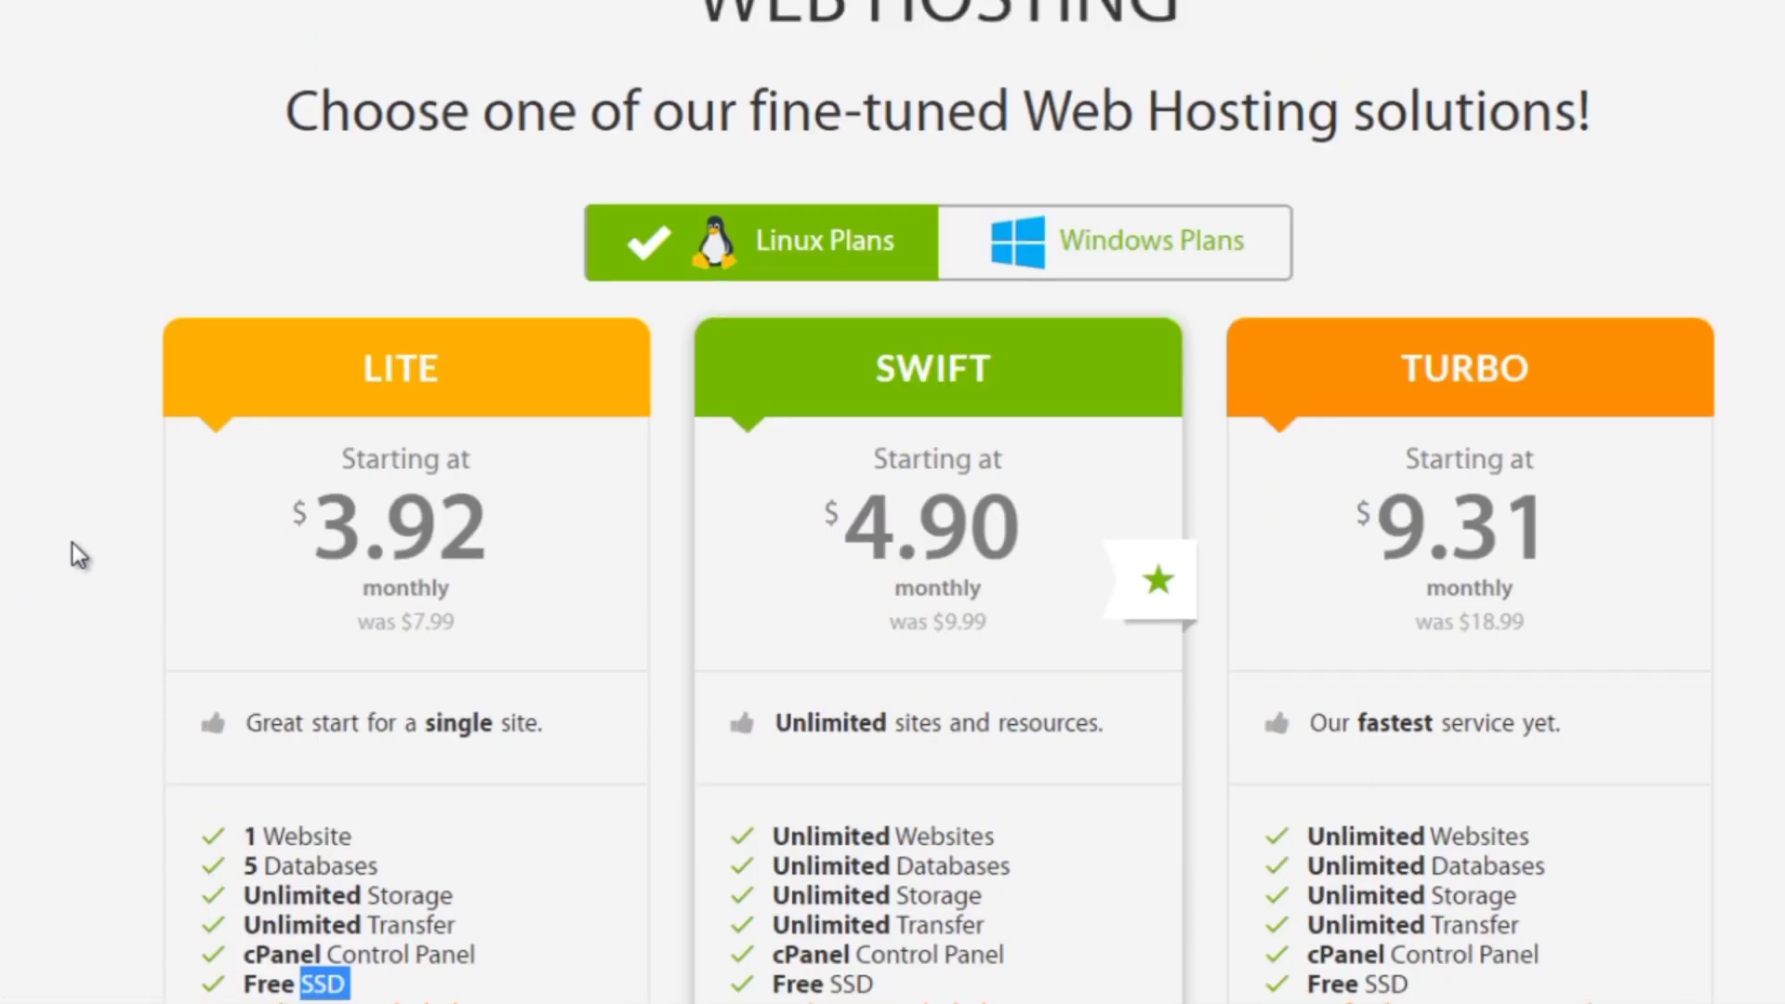
scroll(89, 537, up, 5)
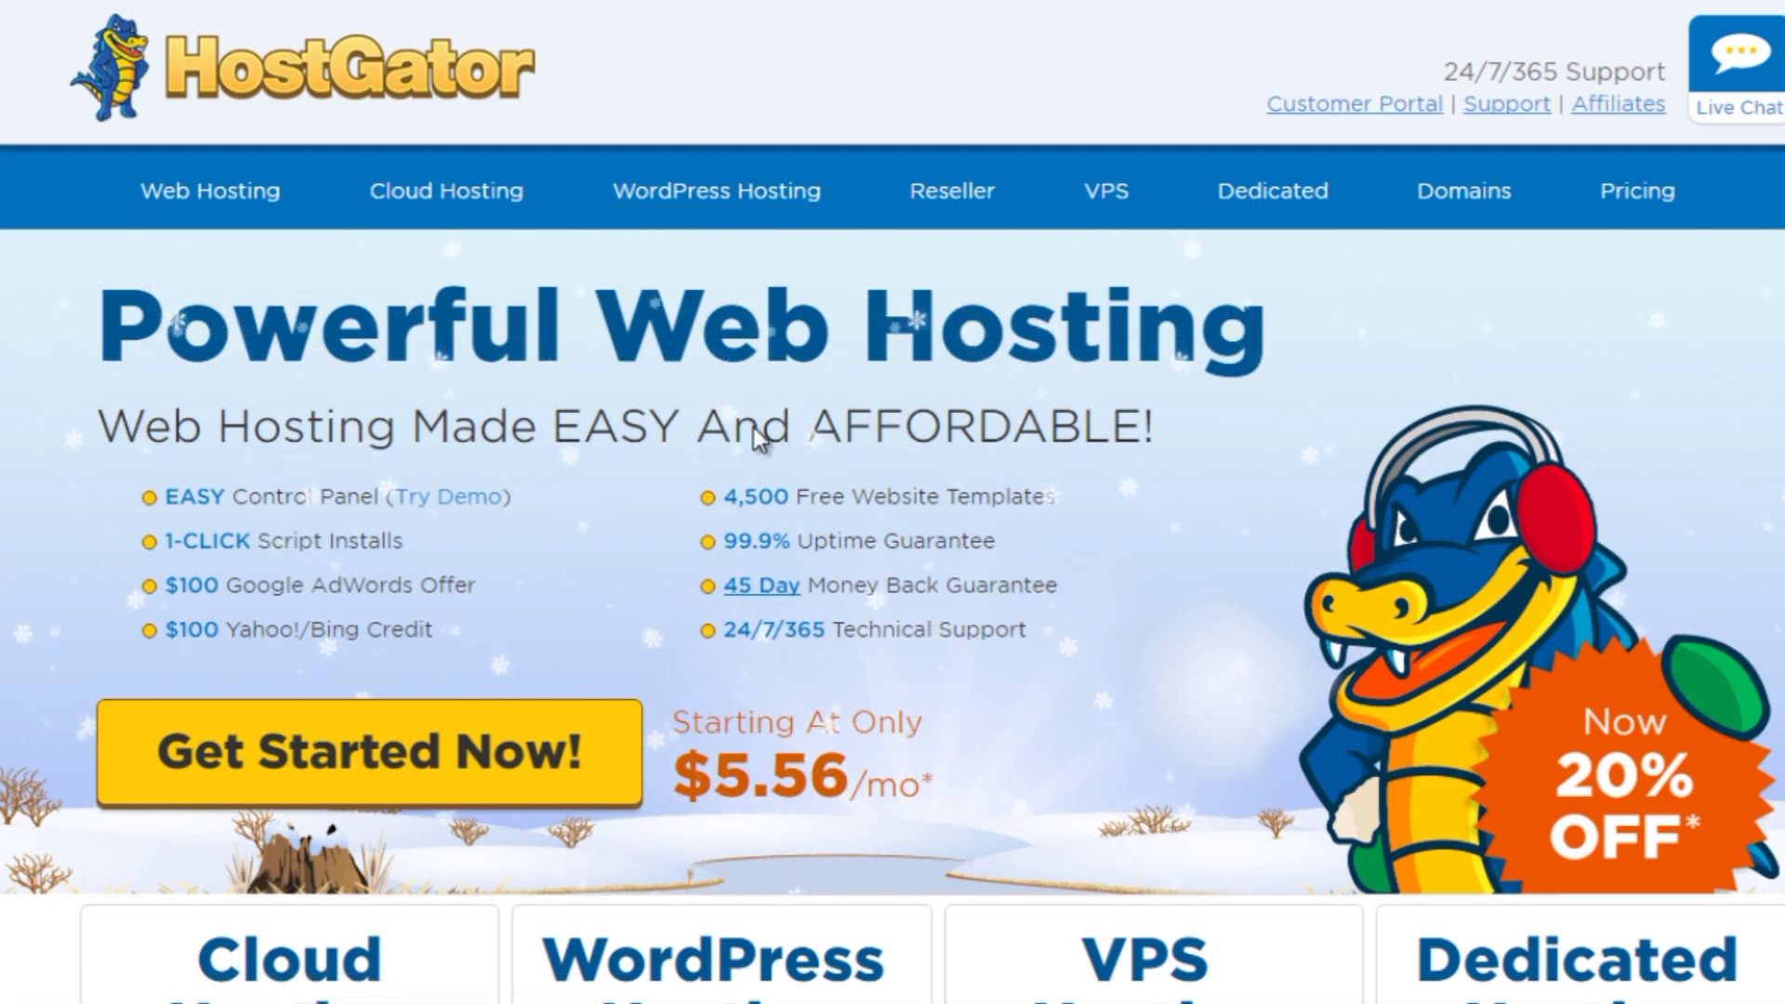
- Scroll down HostGator's homepage through its hosting plans and guarantees
scroll(656, 532, down, 9)
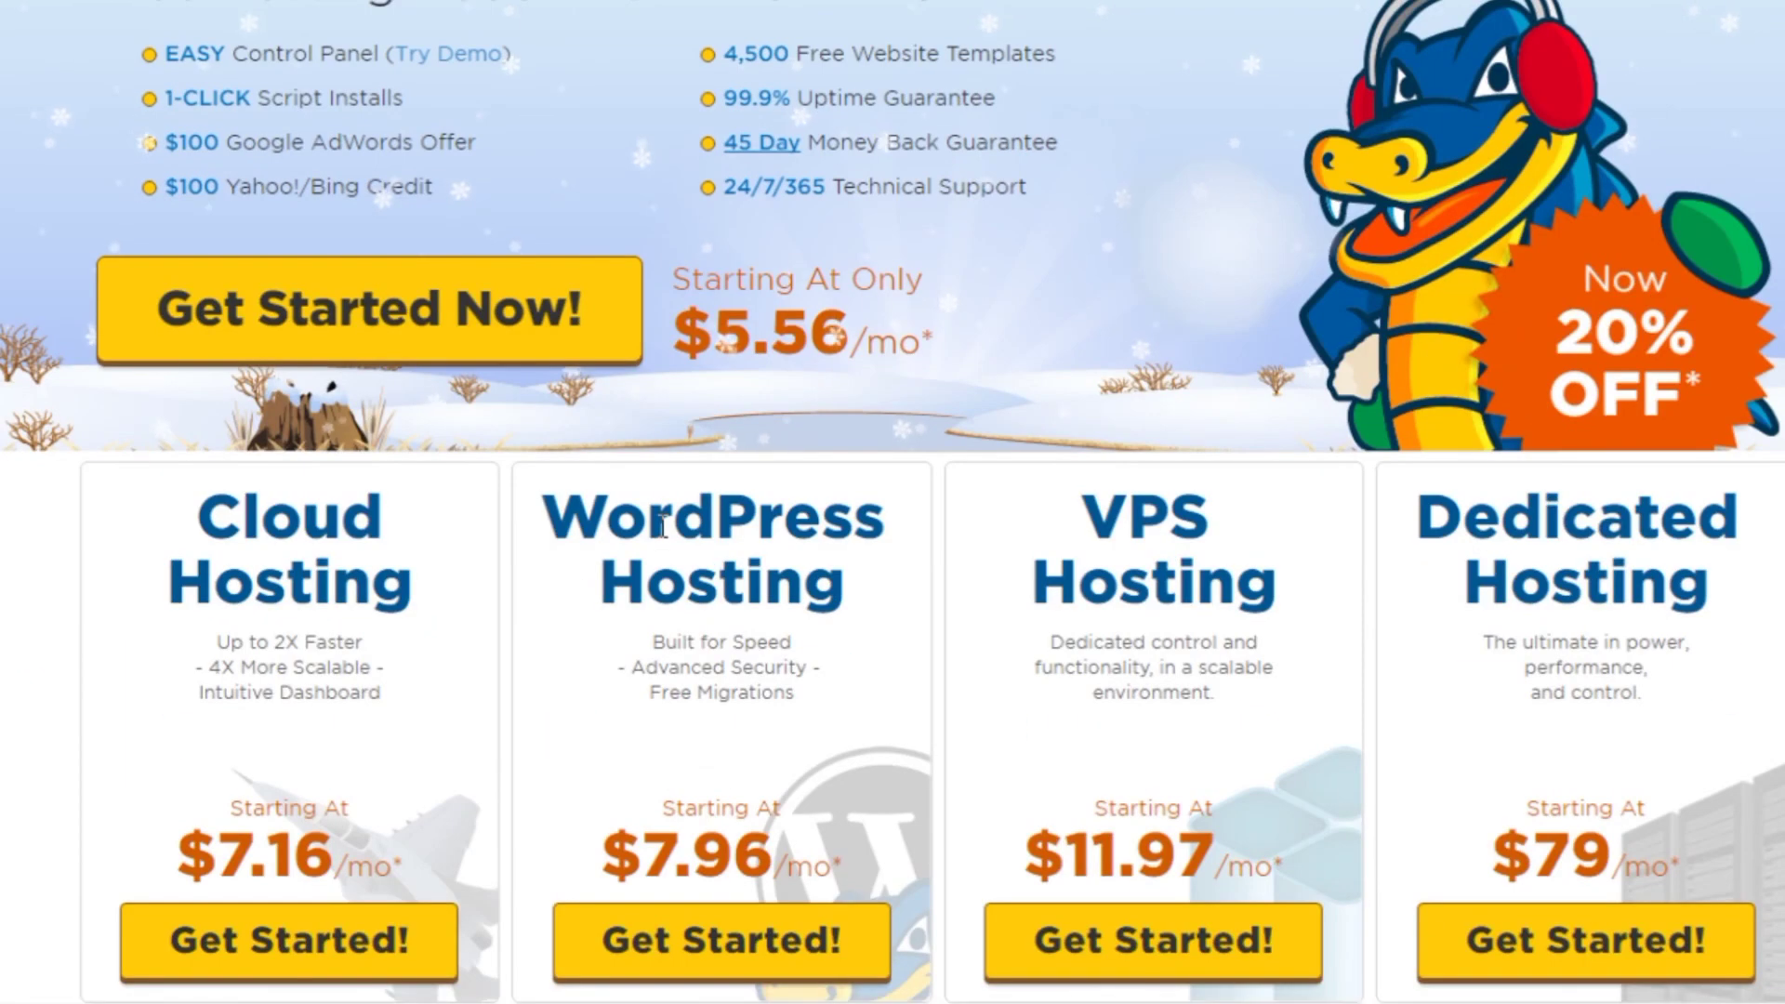
scroll(932, 495, down, 5)
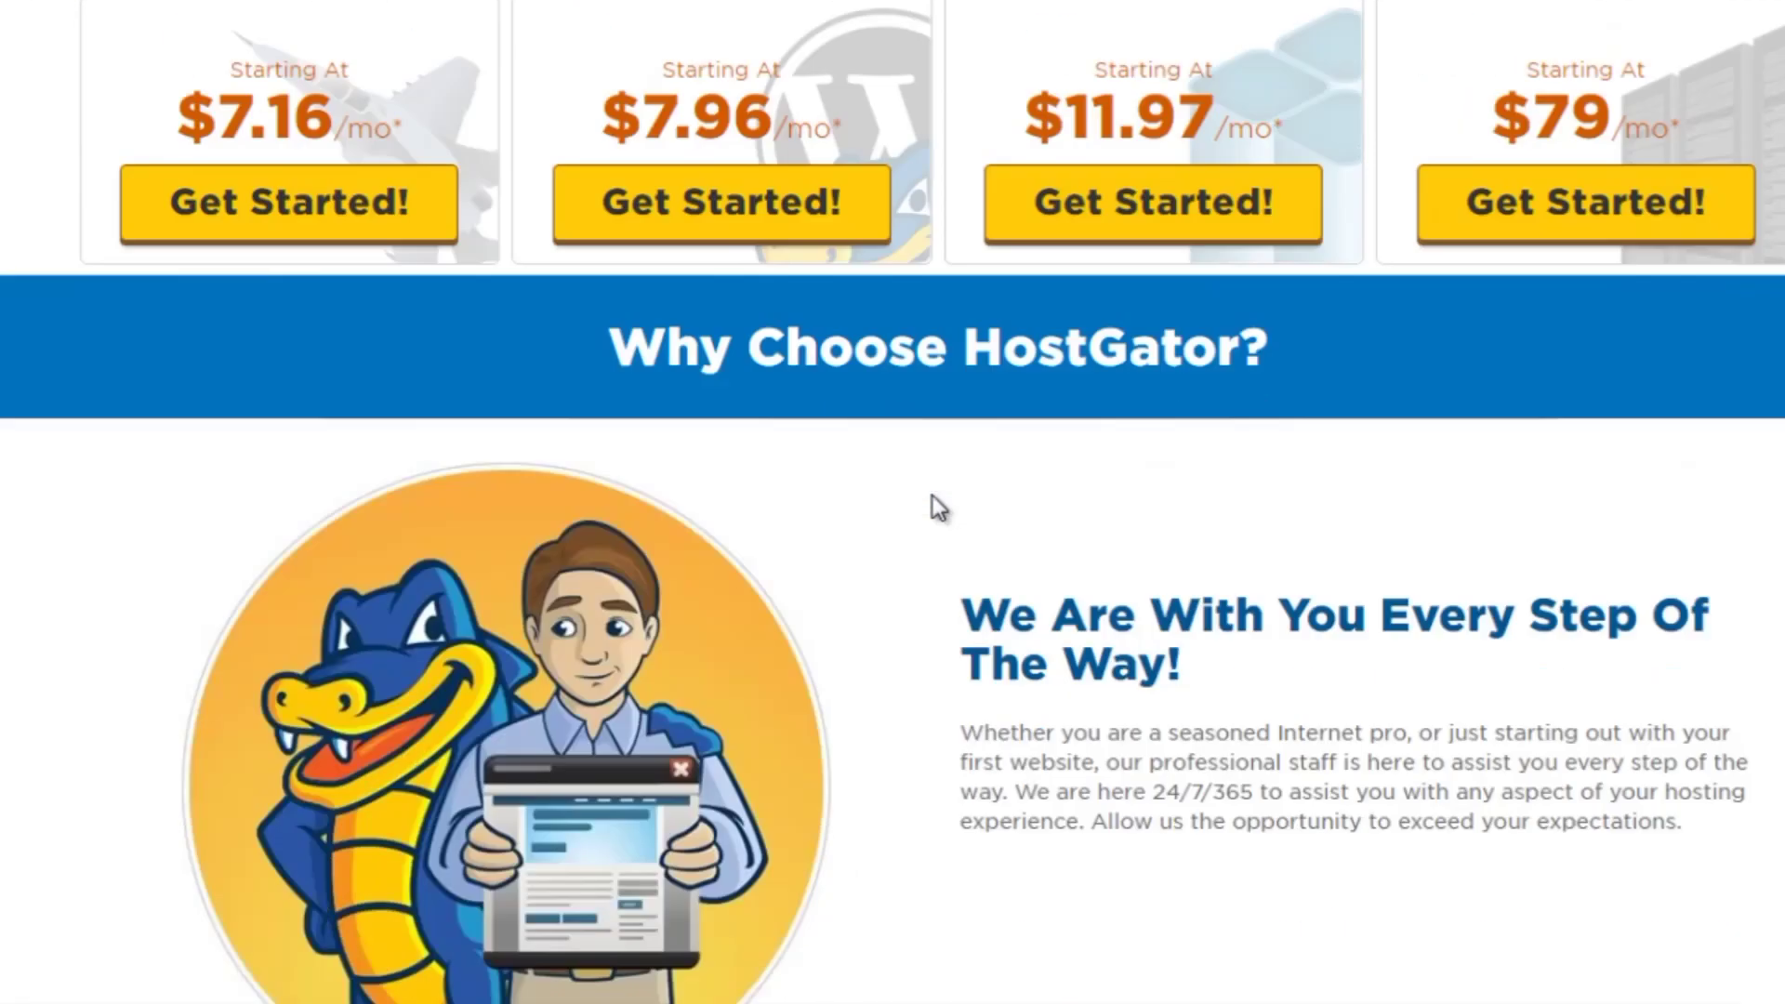
scroll(899, 502, down, 5)
scroll(900, 506, down, 10)
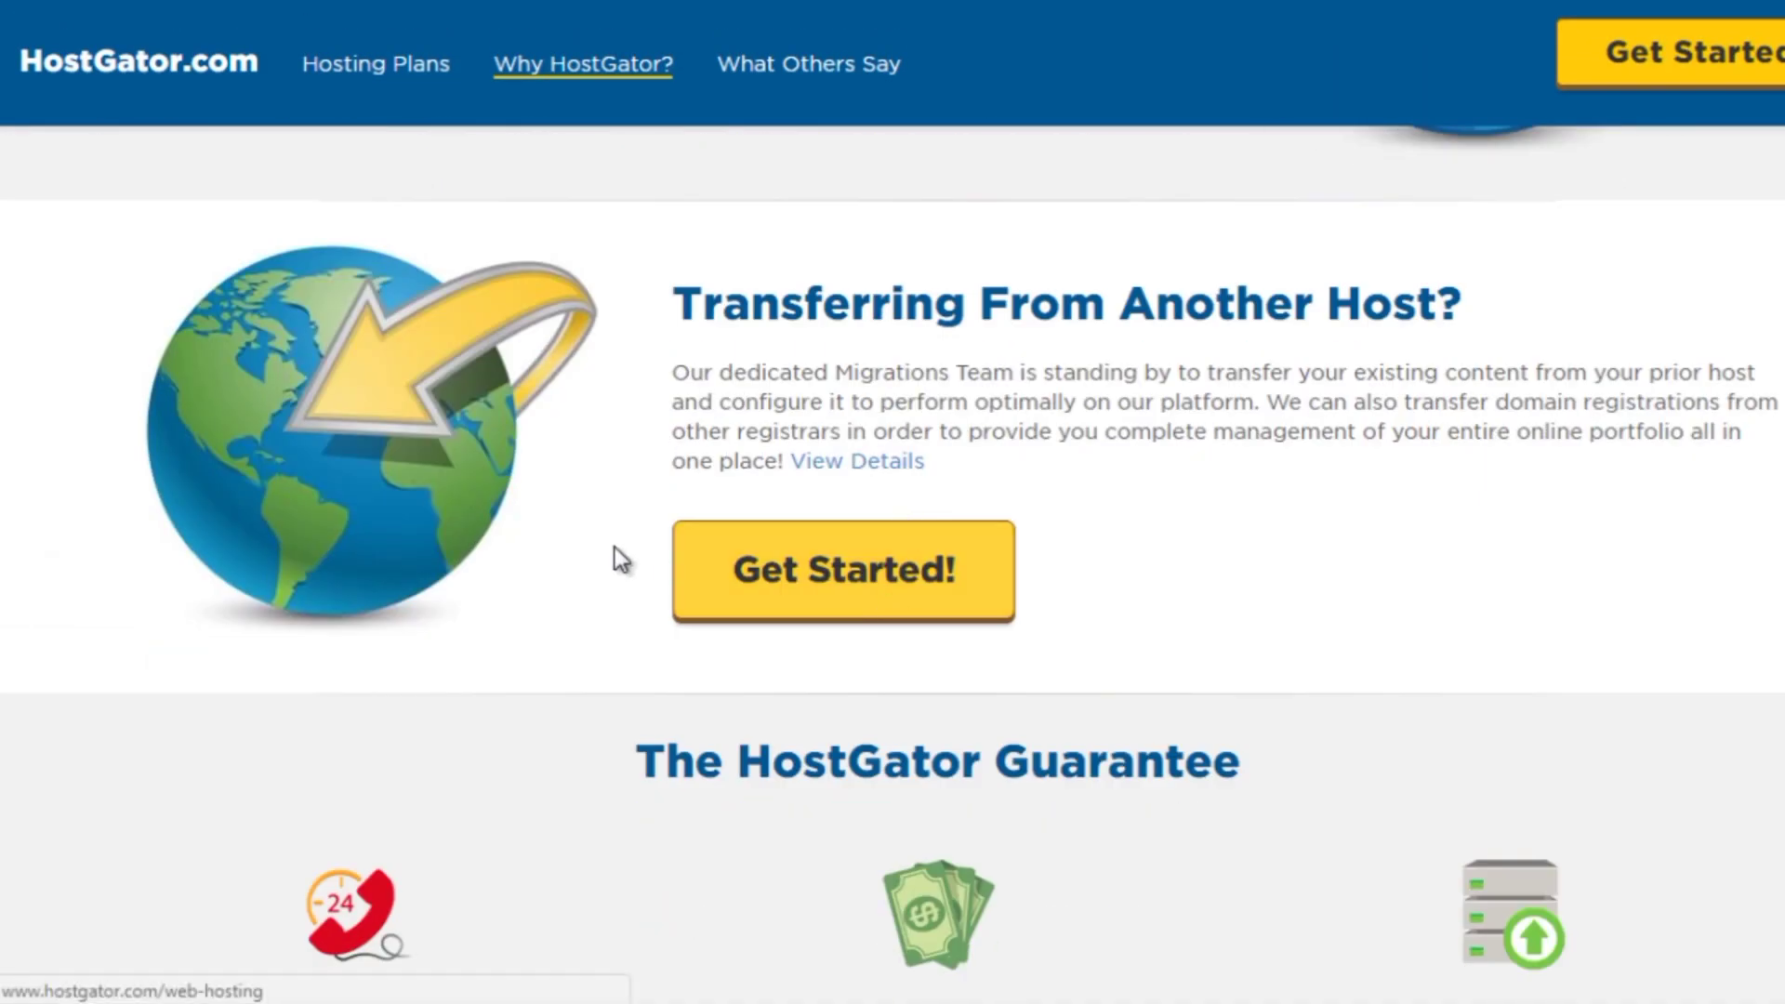
scroll(618, 538, down, 3)
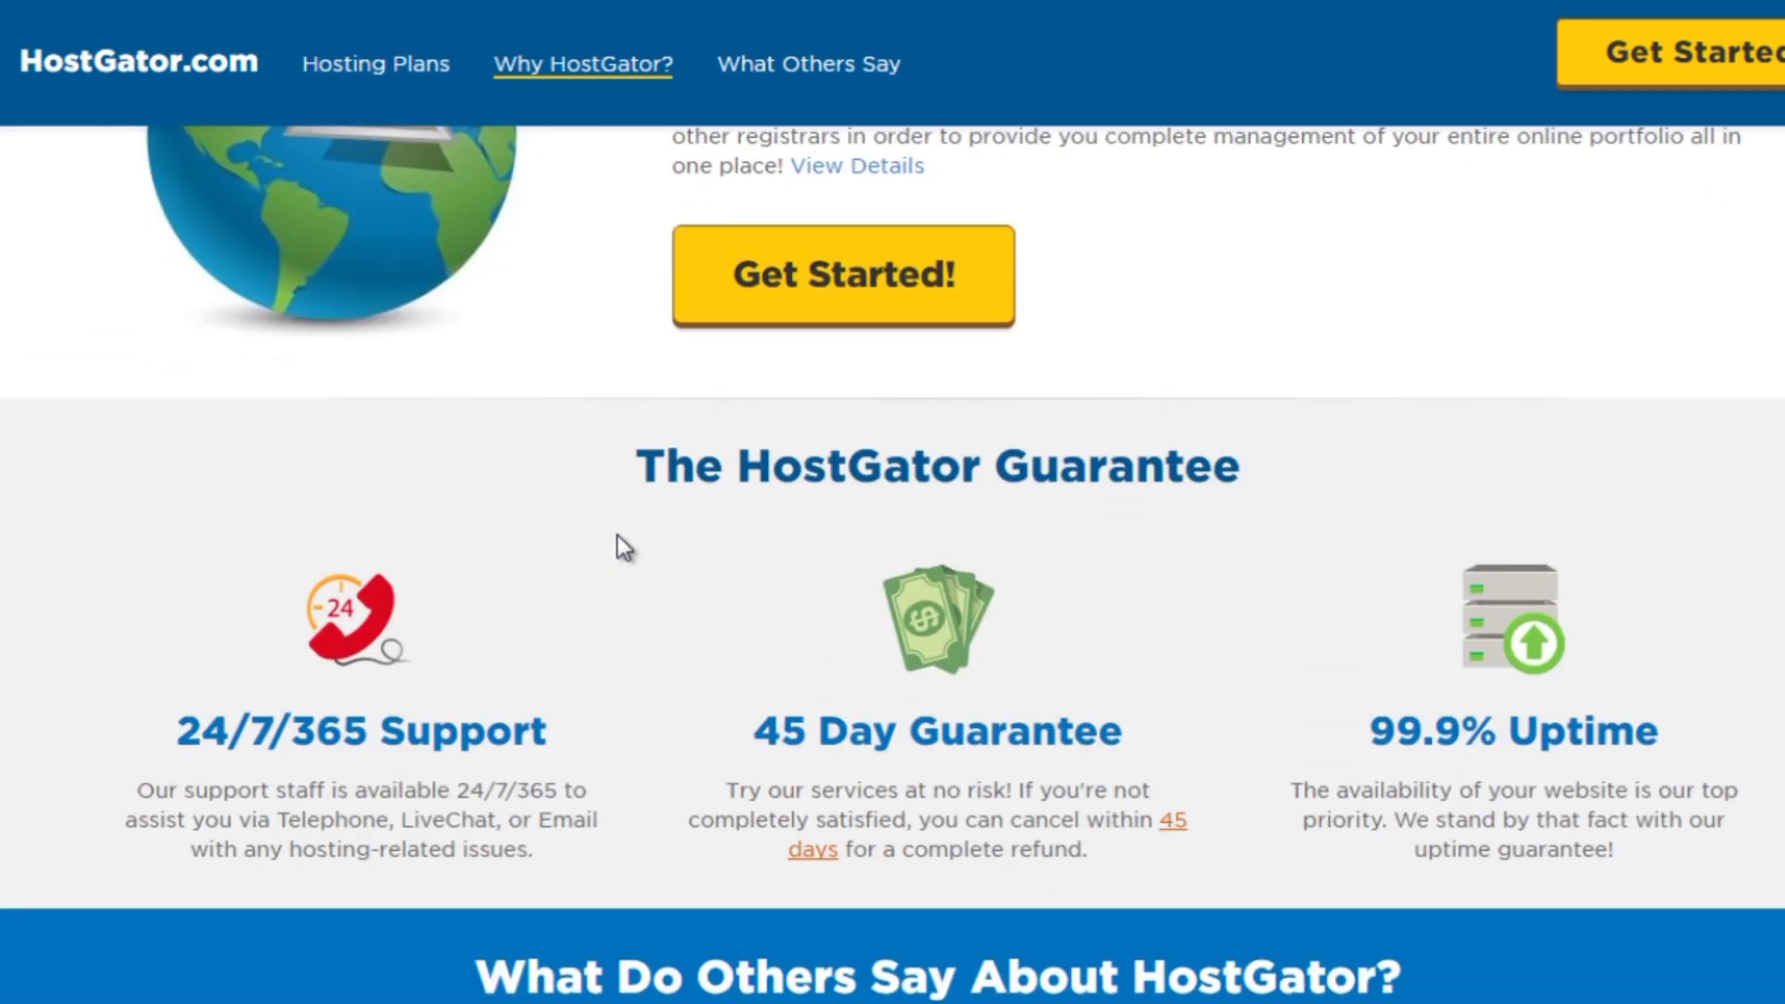
scroll(616, 535, down, 3)
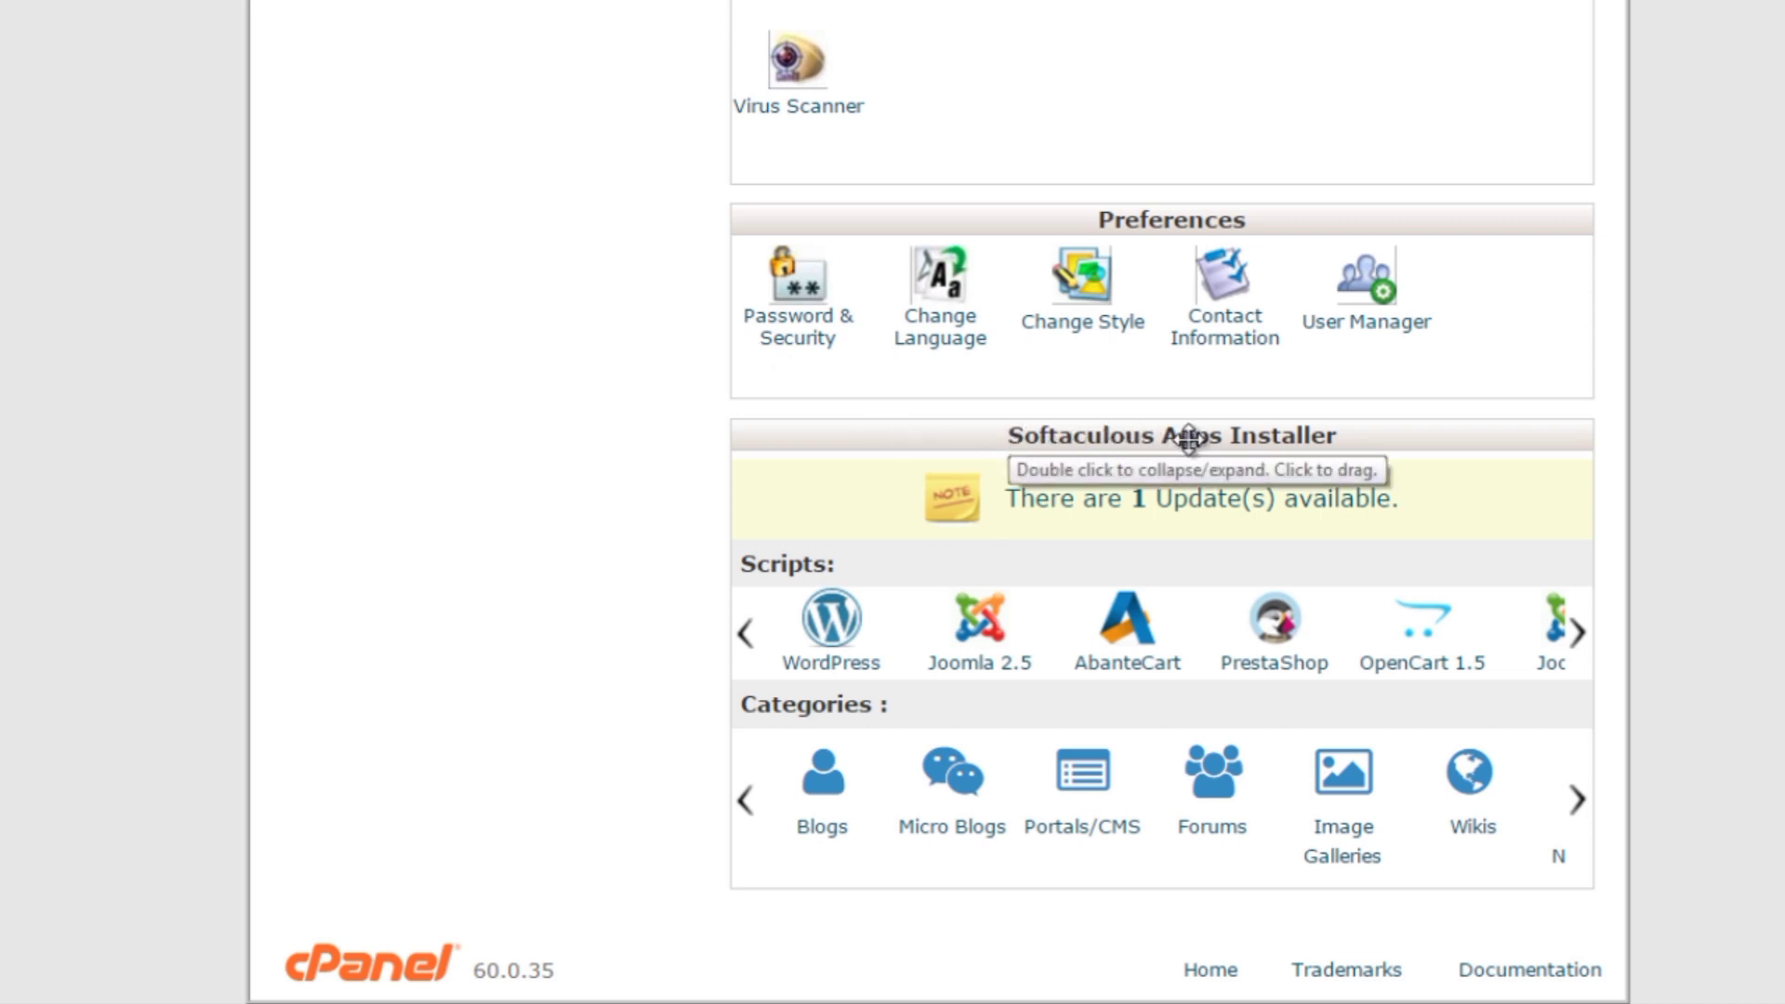
- Open WordPress in Softaculous Scripts, review its overview, and start the Install Now form
click(826, 659)
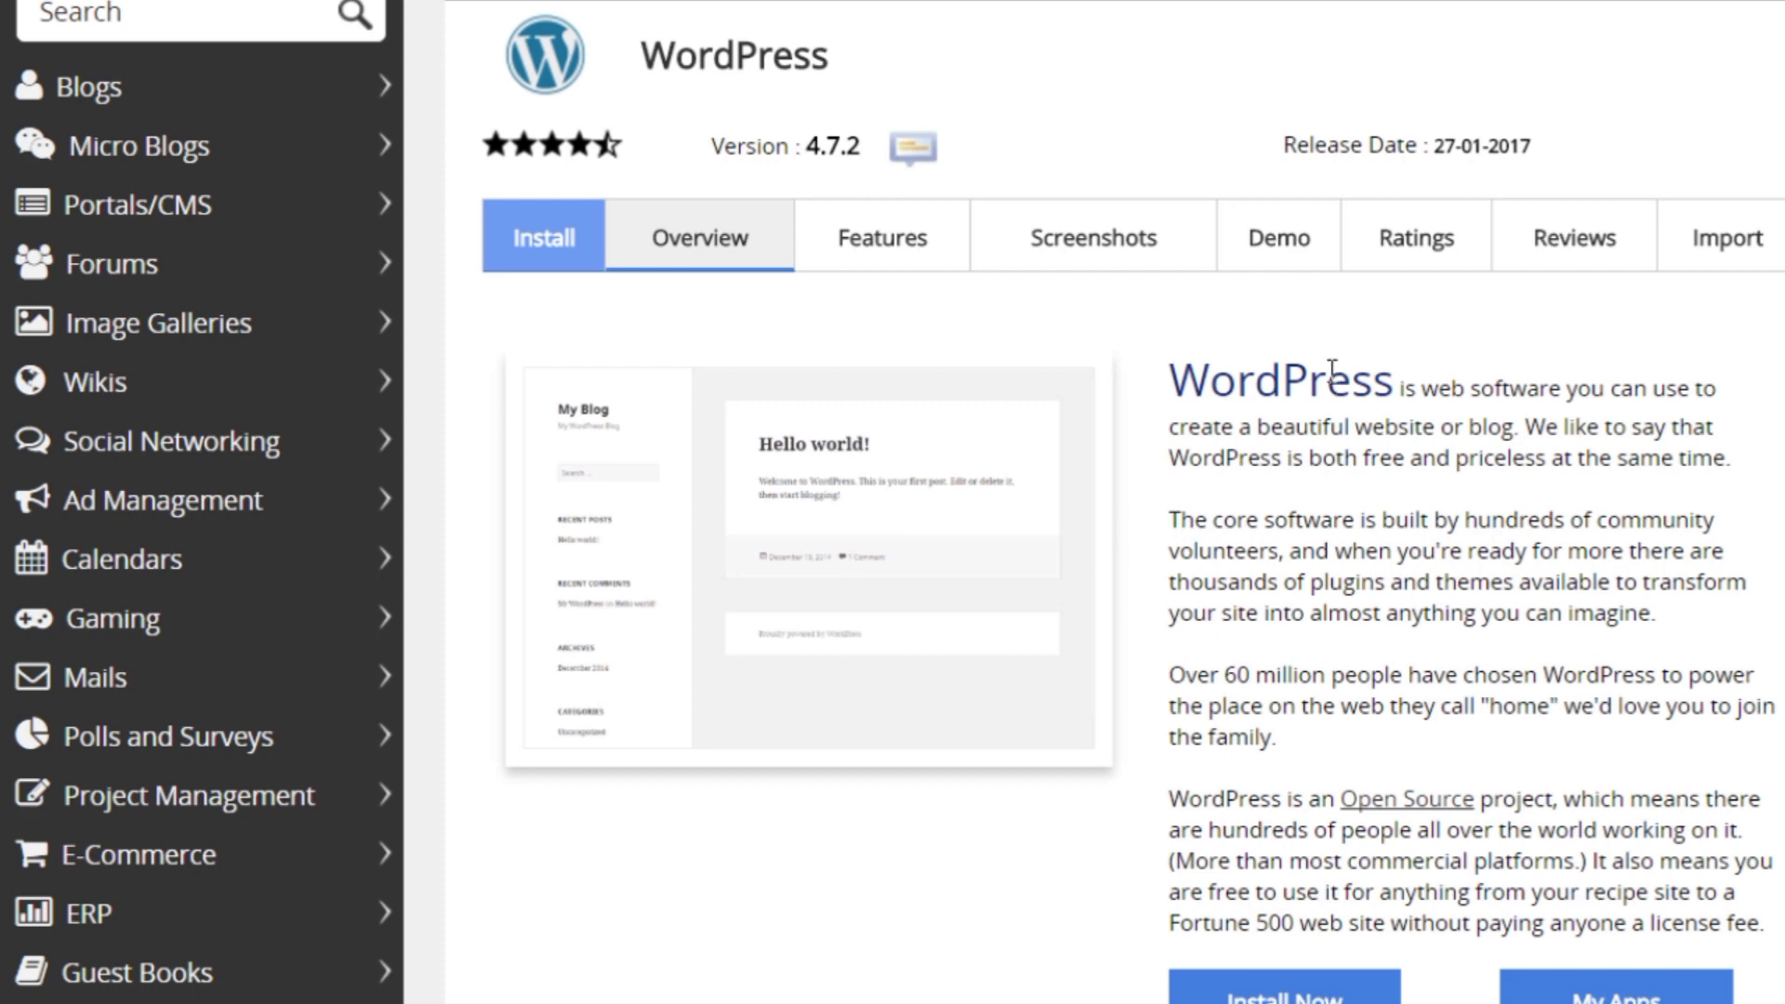
scroll(1240, 524, up, 2)
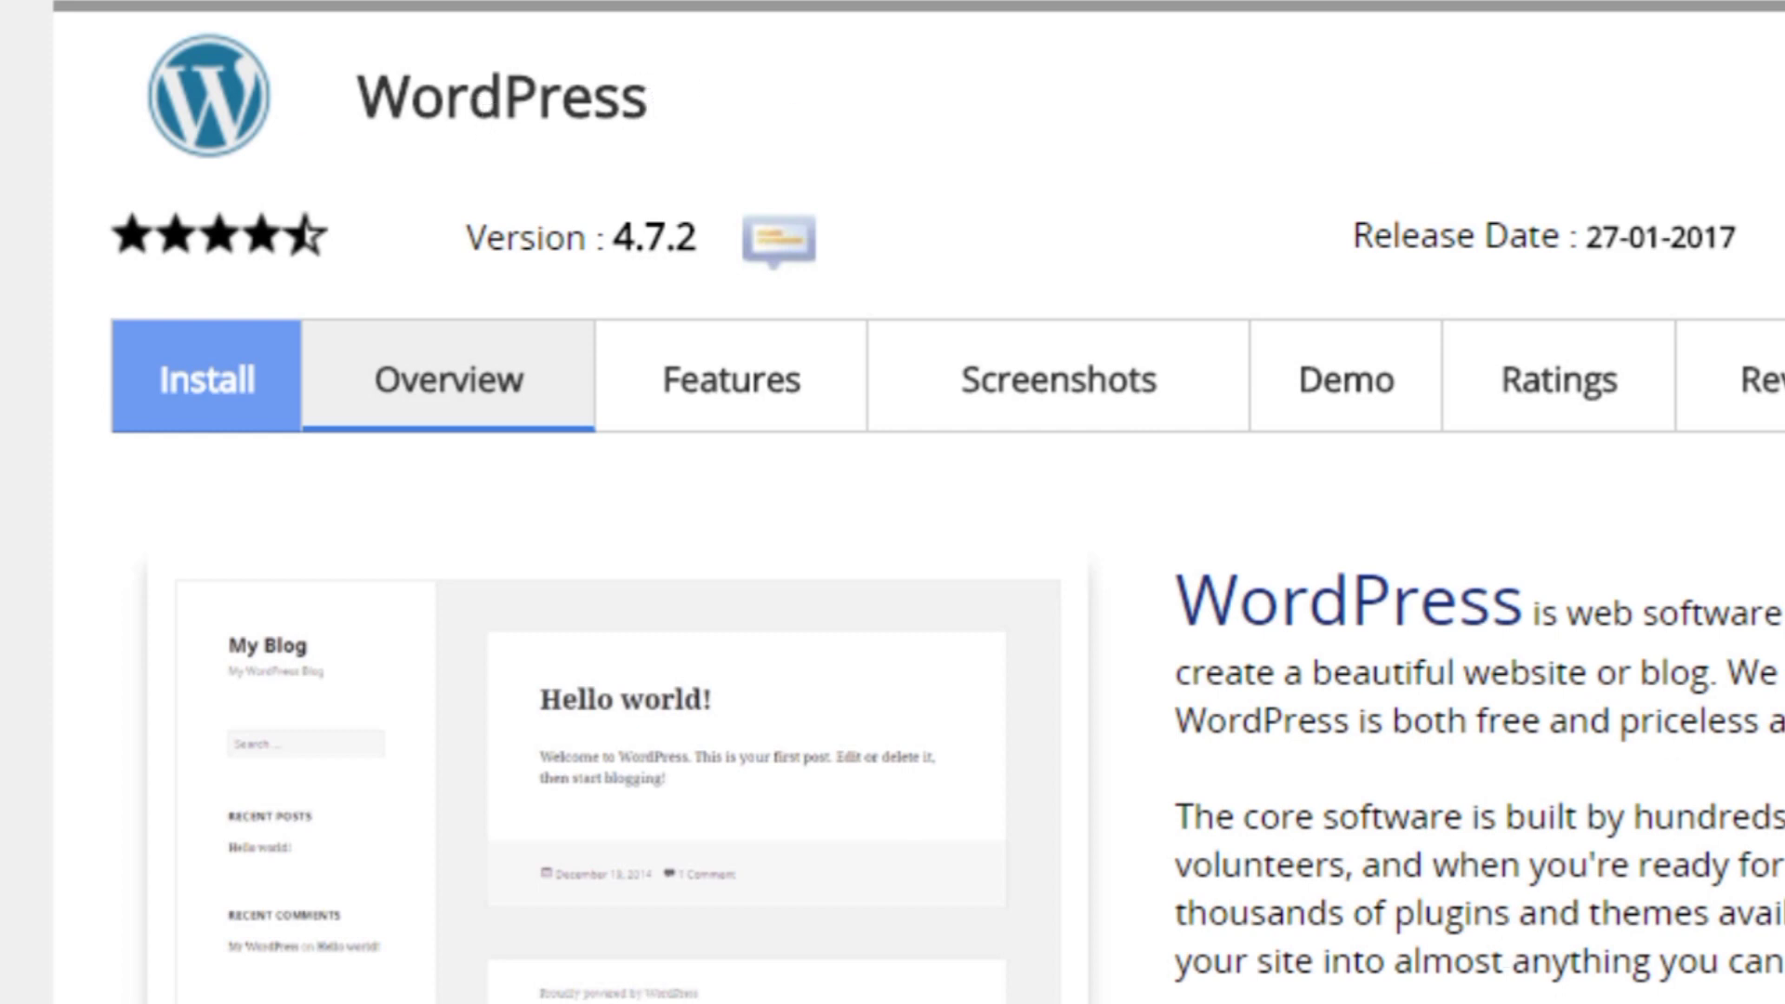
scroll(1581, 772, down, 6)
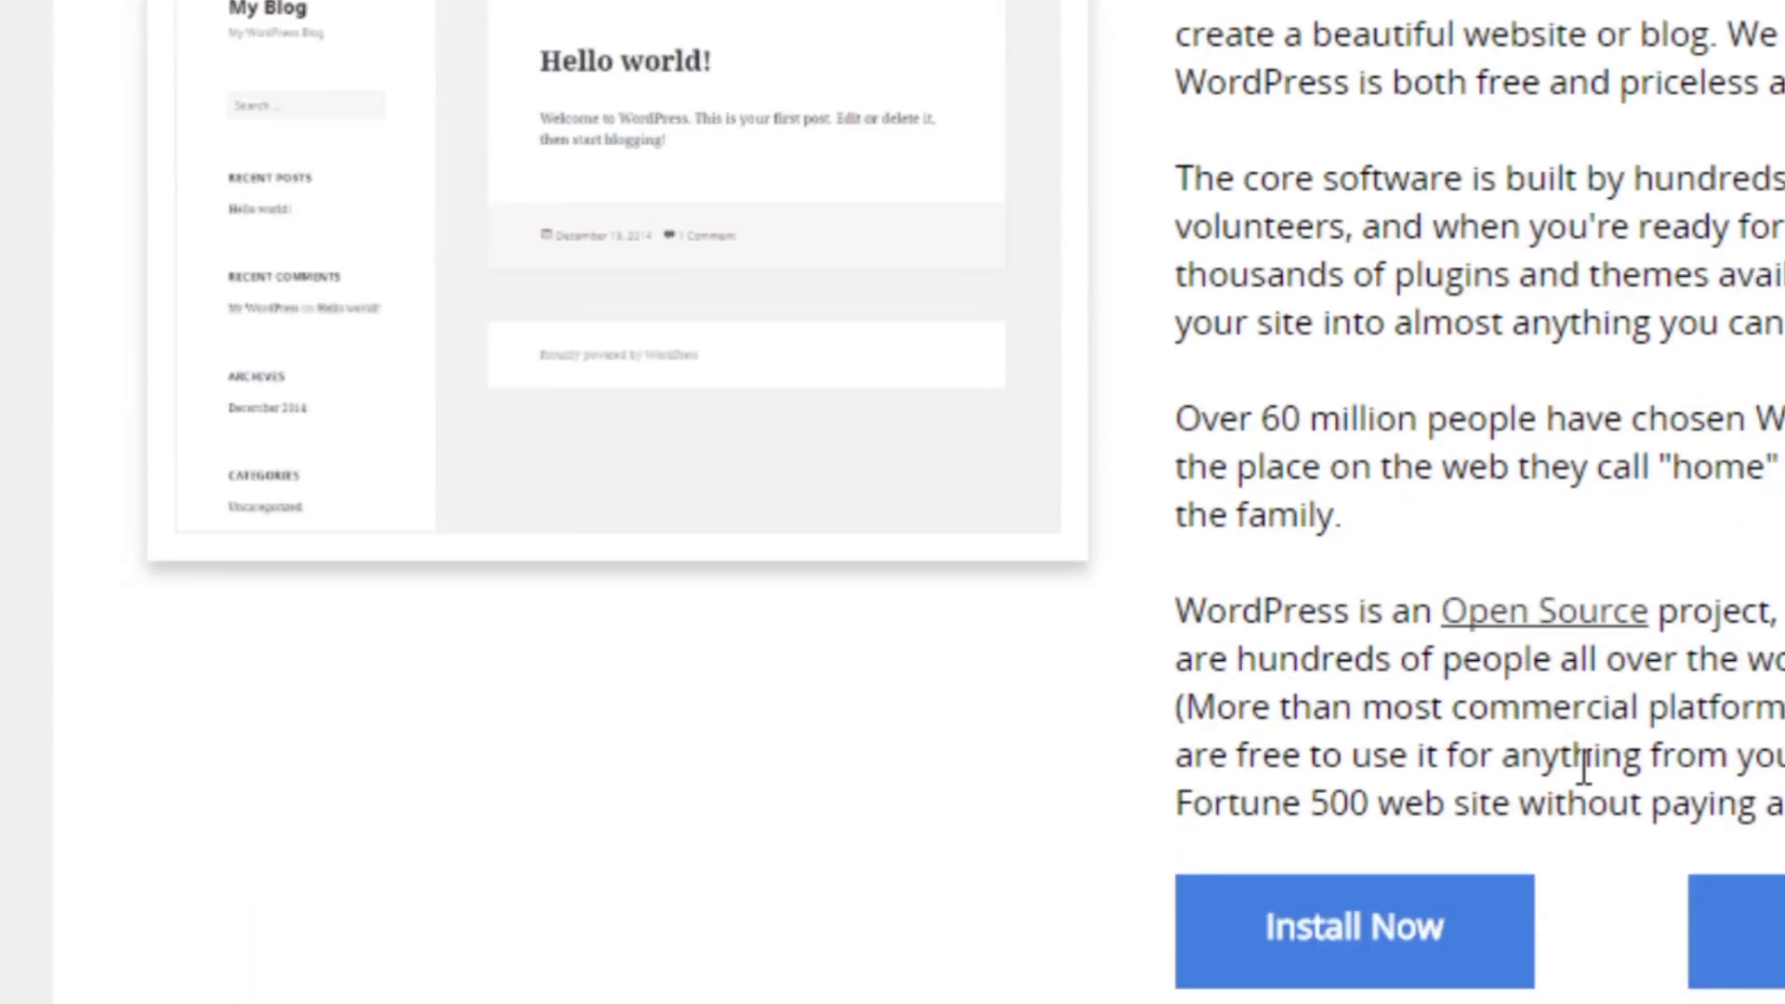
click(1392, 935)
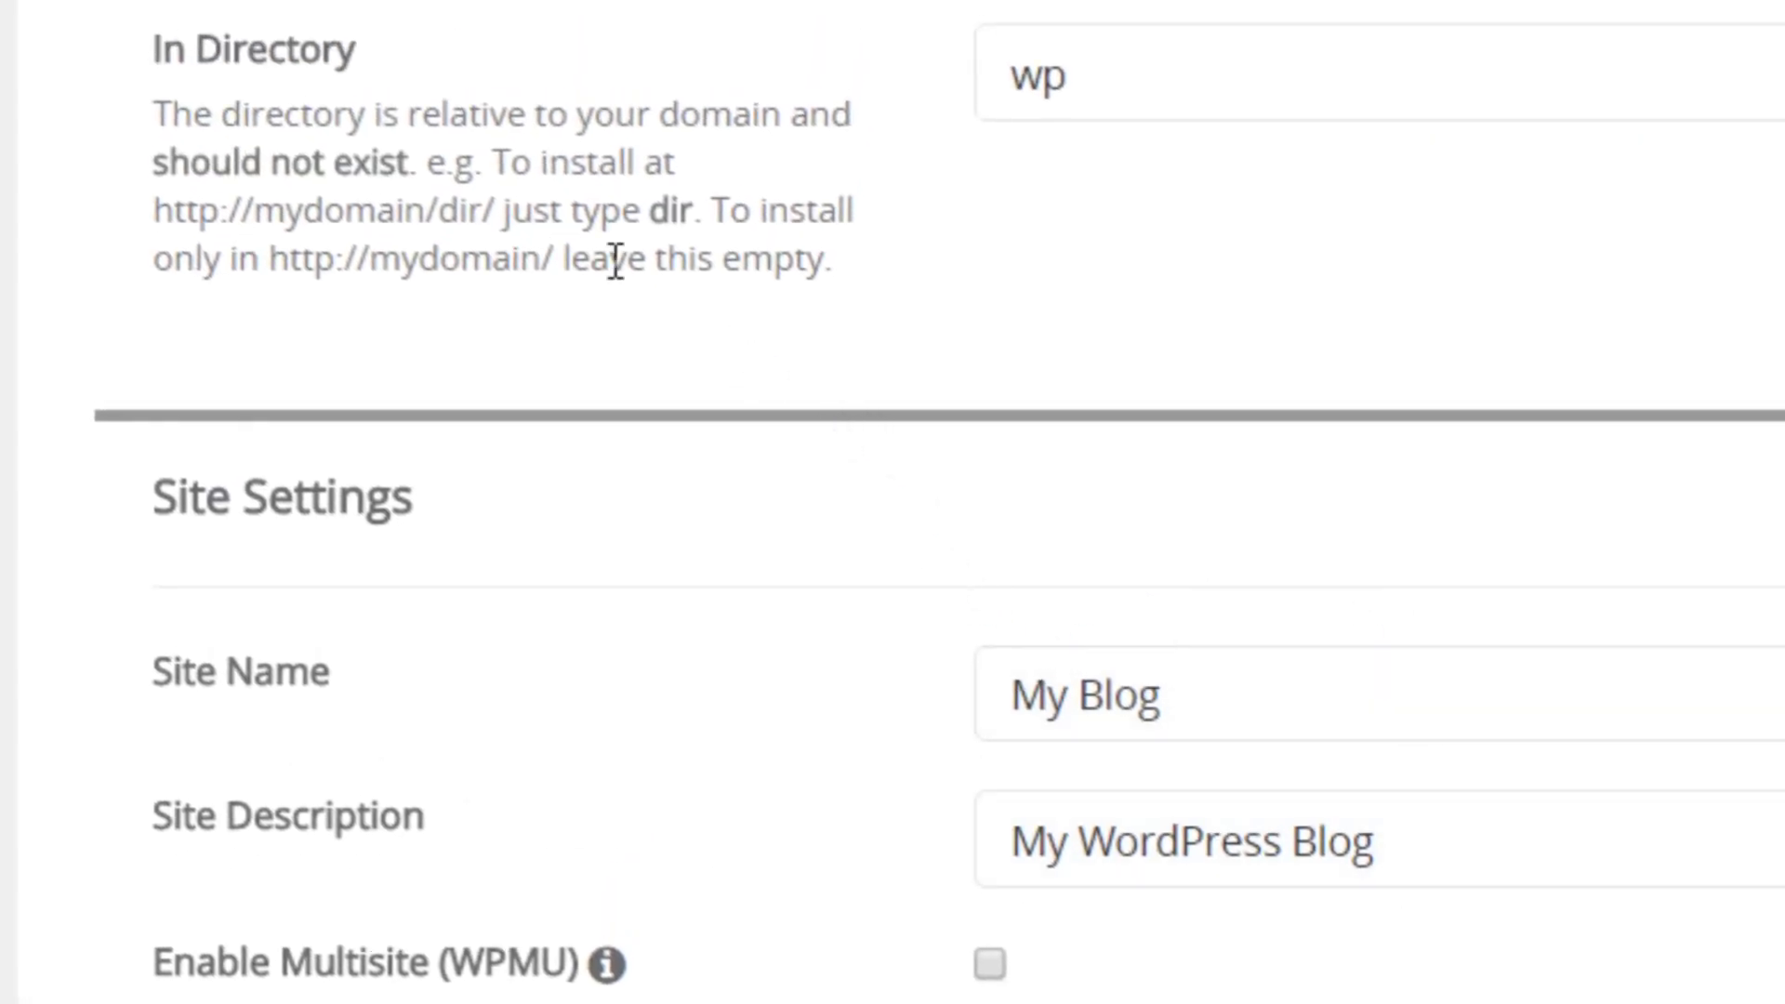
- Change the In Directory field from wp to testblog
drag(145, 51, 366, 43)
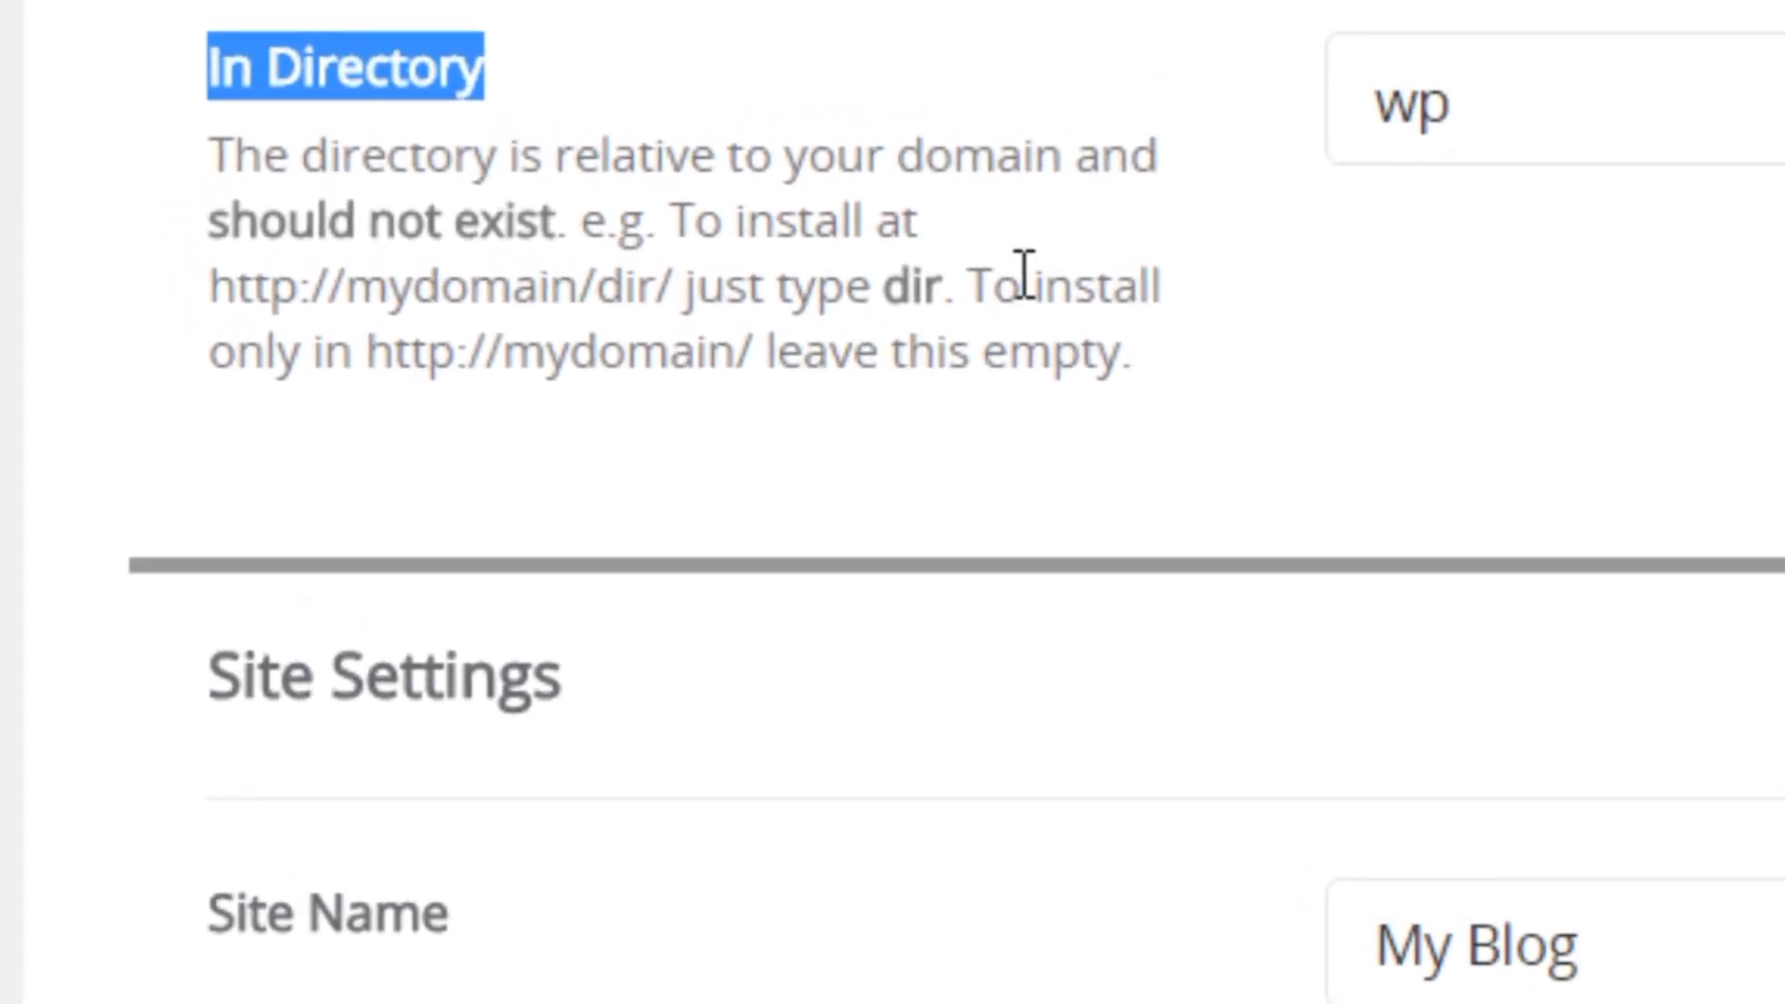
click(1024, 277)
drag(1554, 110, 1314, 120)
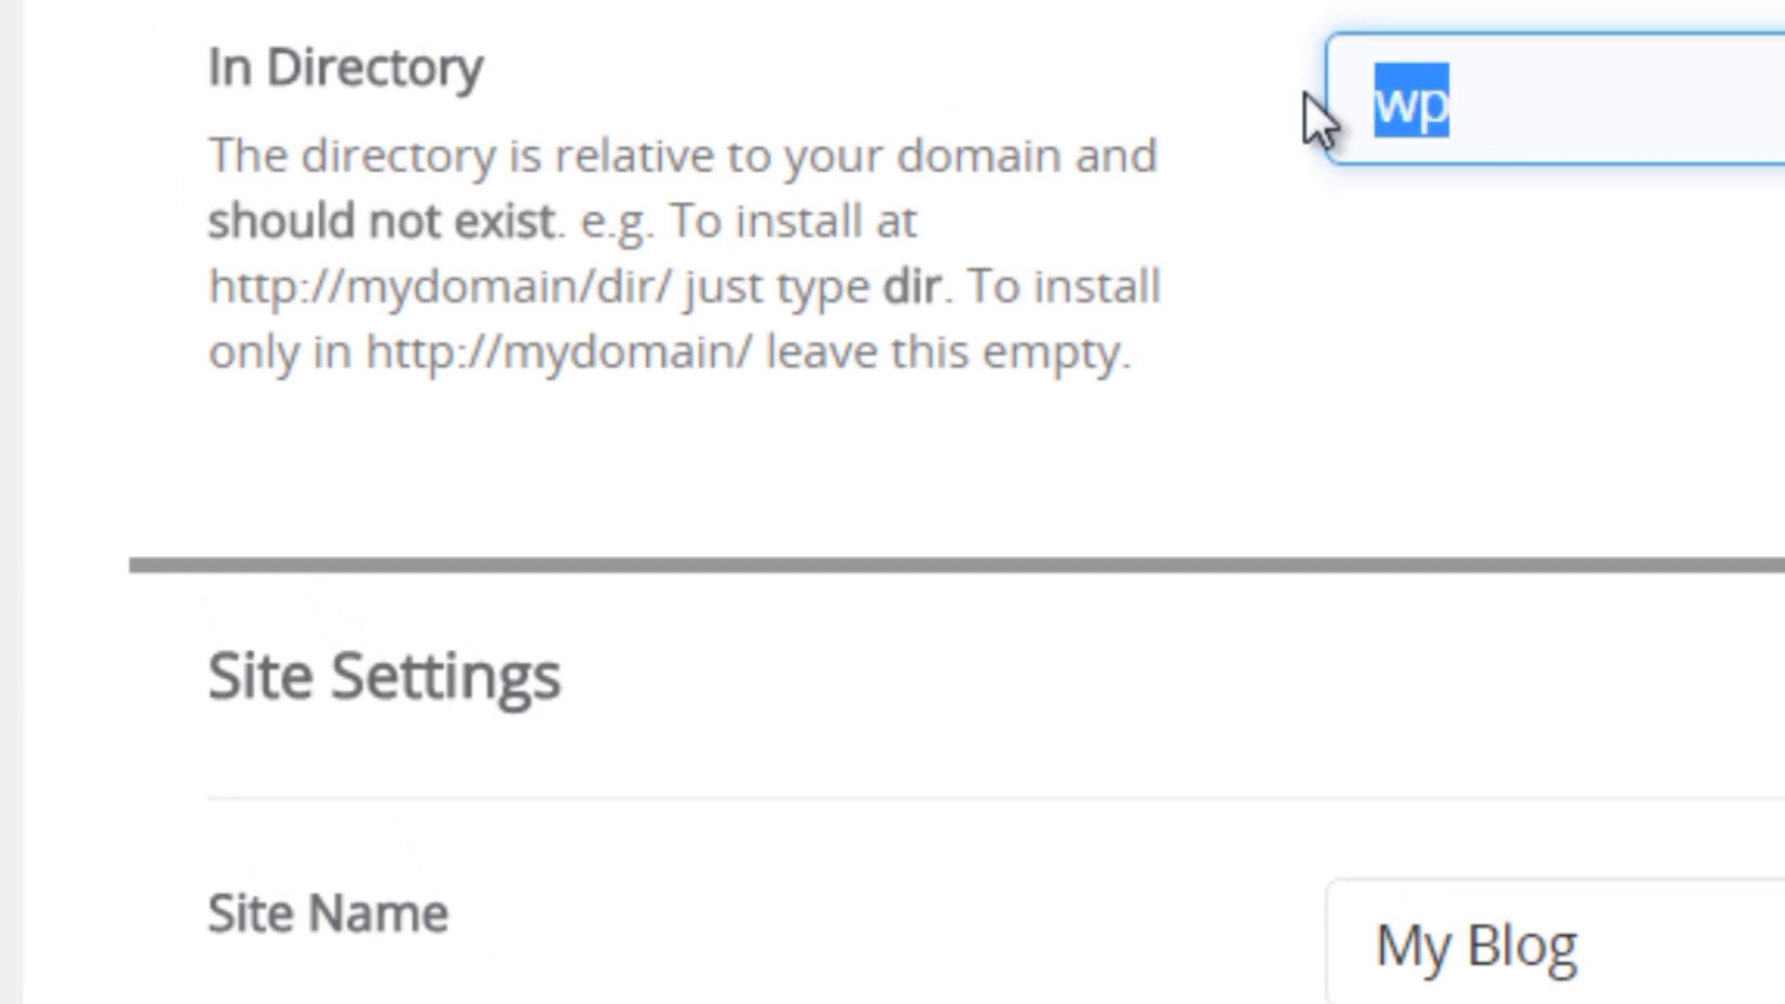
key(BackSpace)
click(1157, 427)
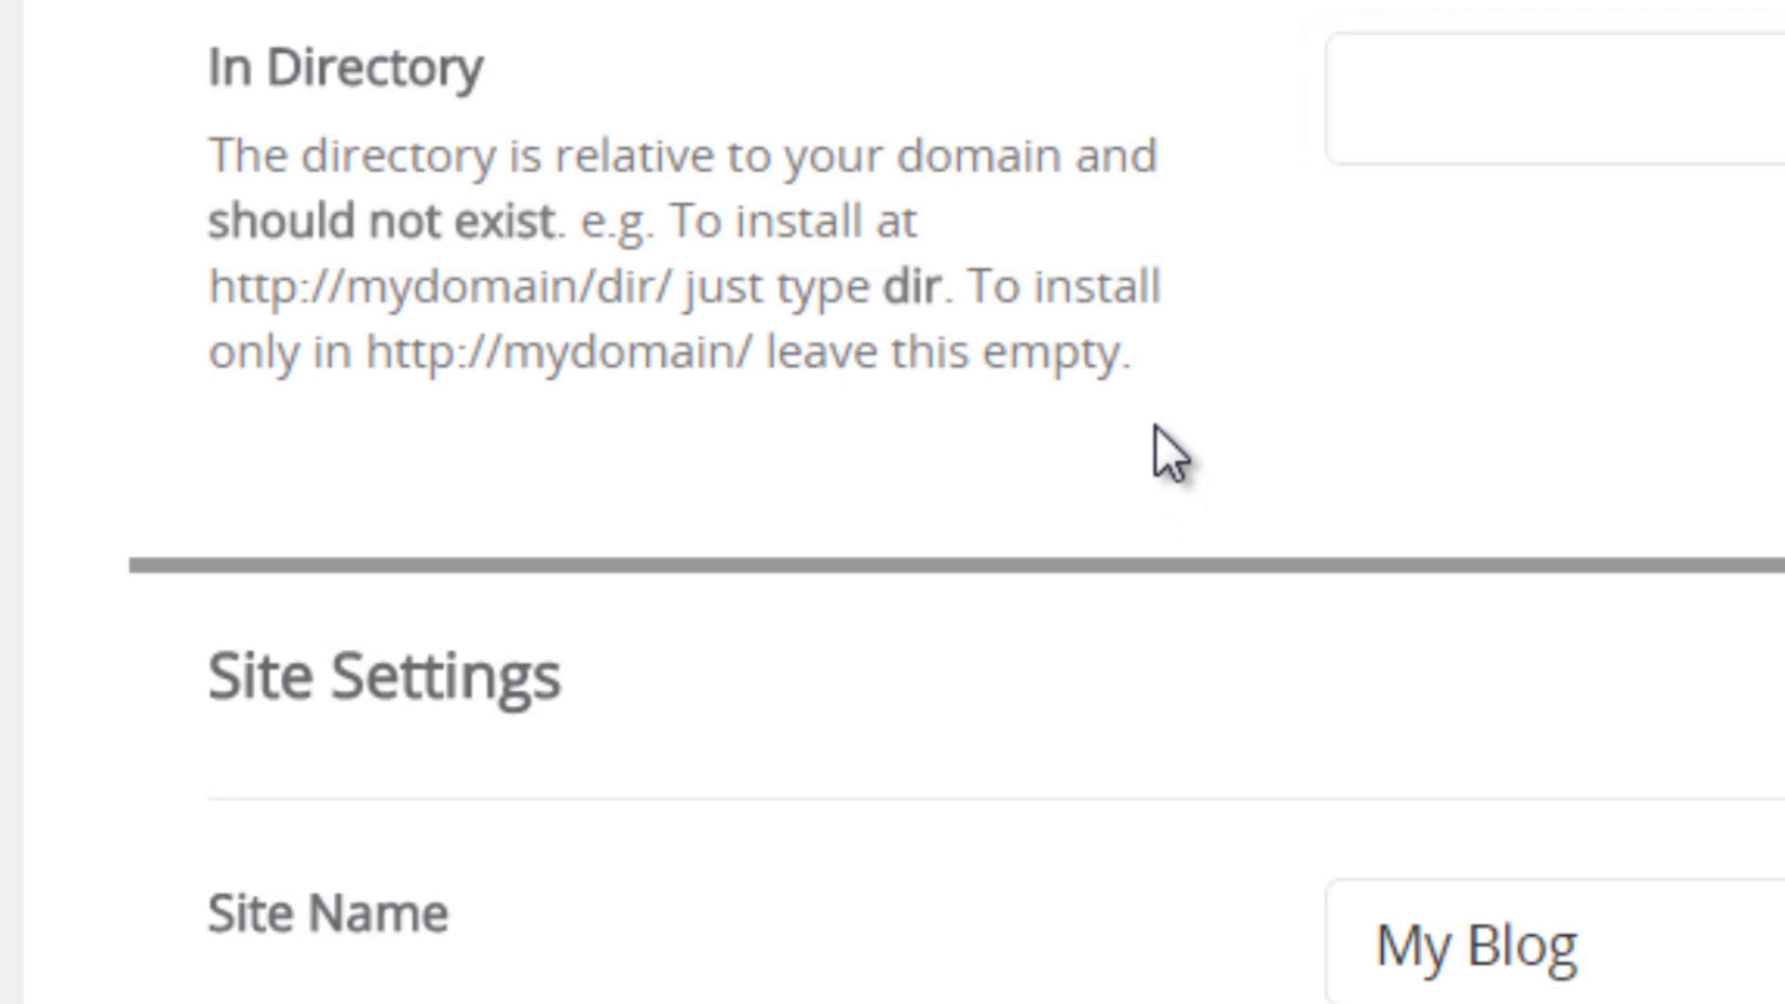
click(1644, 156)
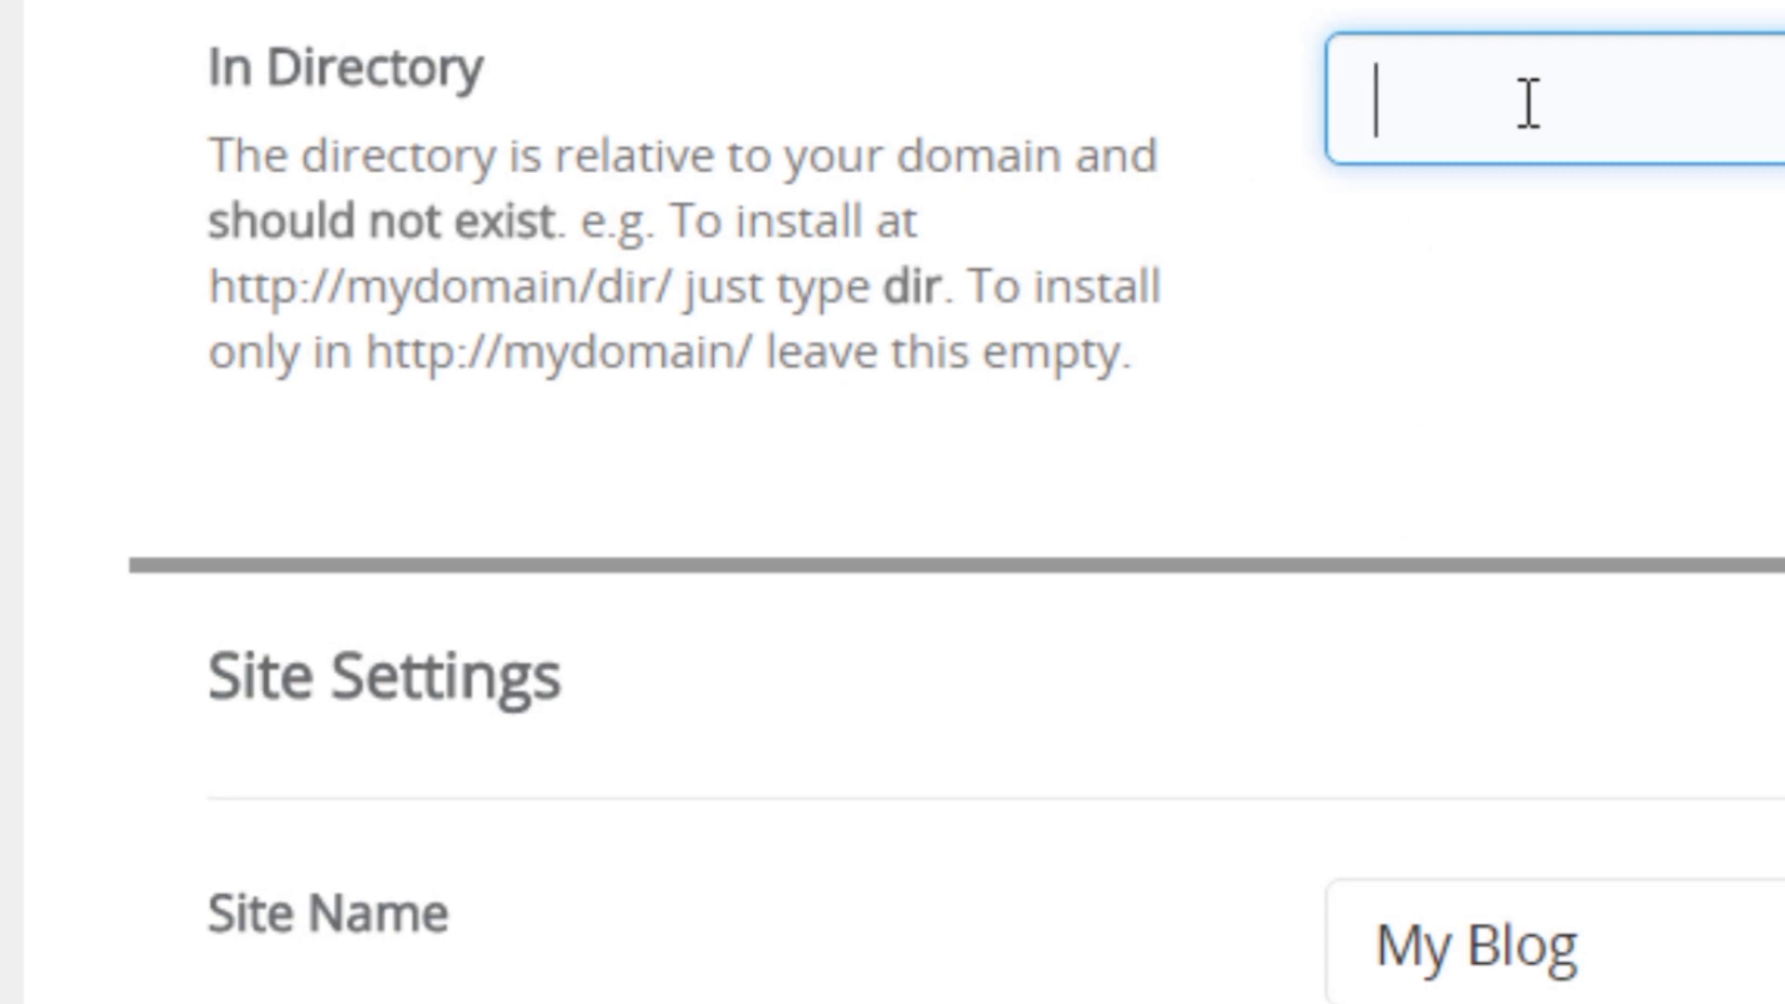
text(testblog)
double_click(1529, 103)
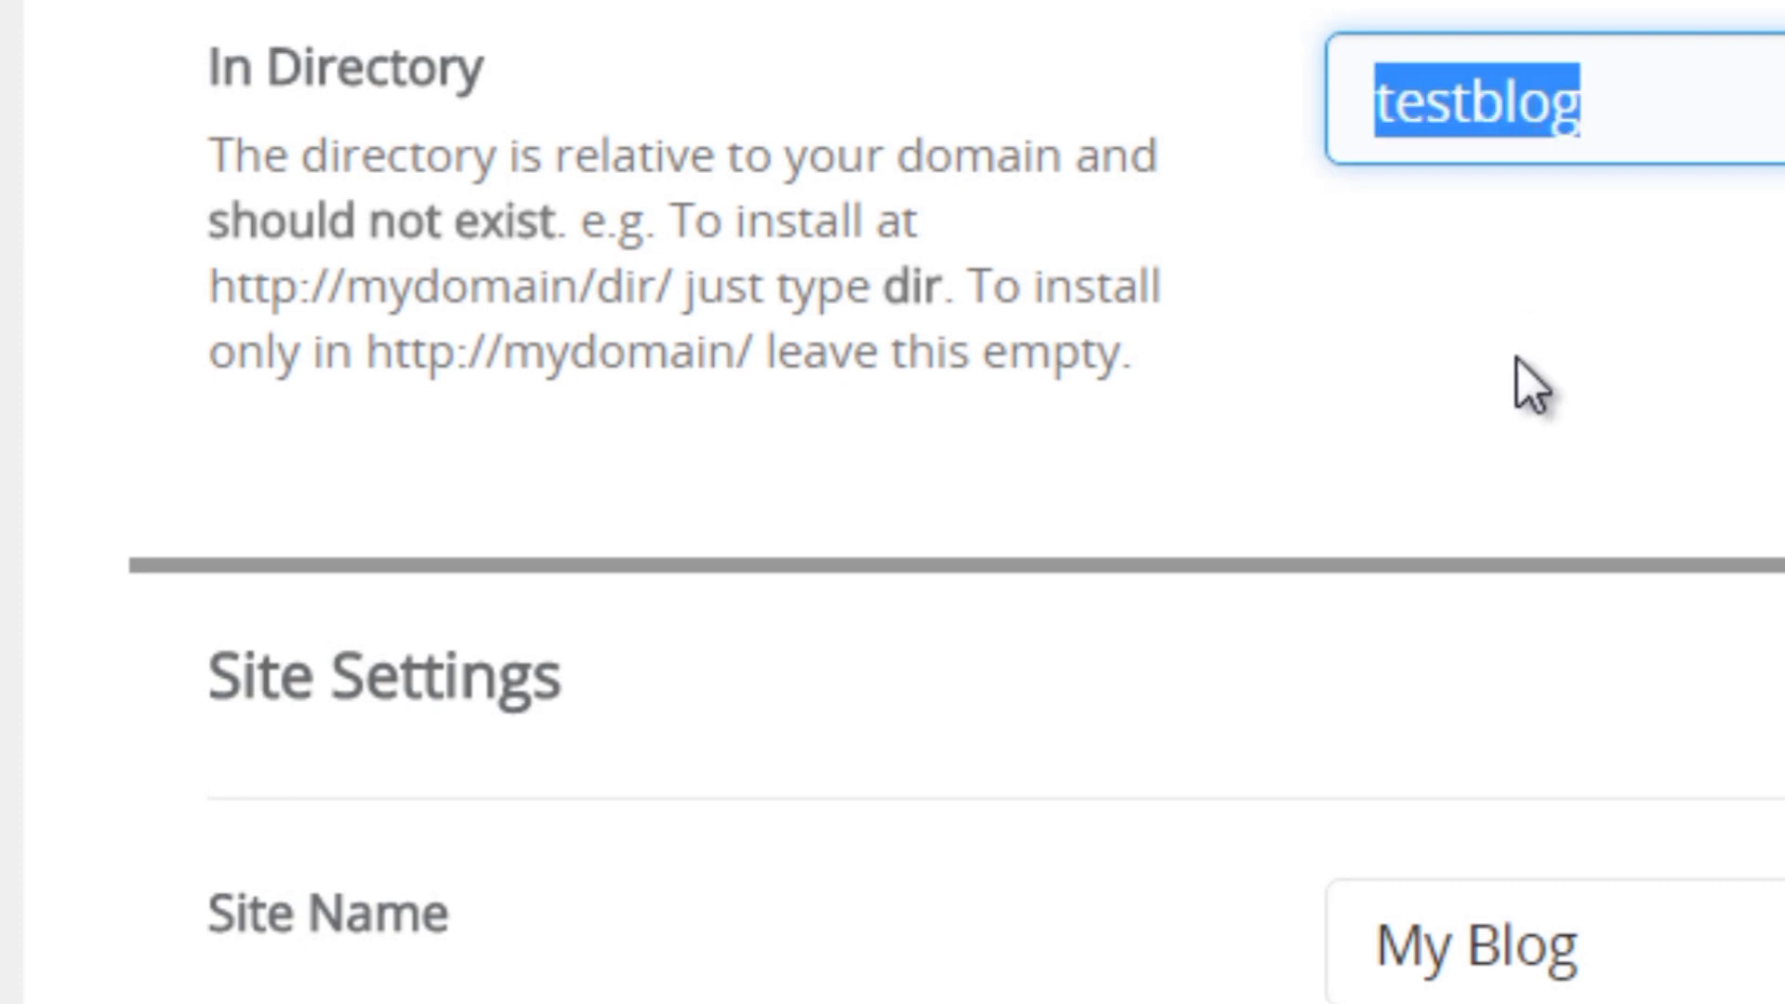
click(1503, 389)
click(1538, 945)
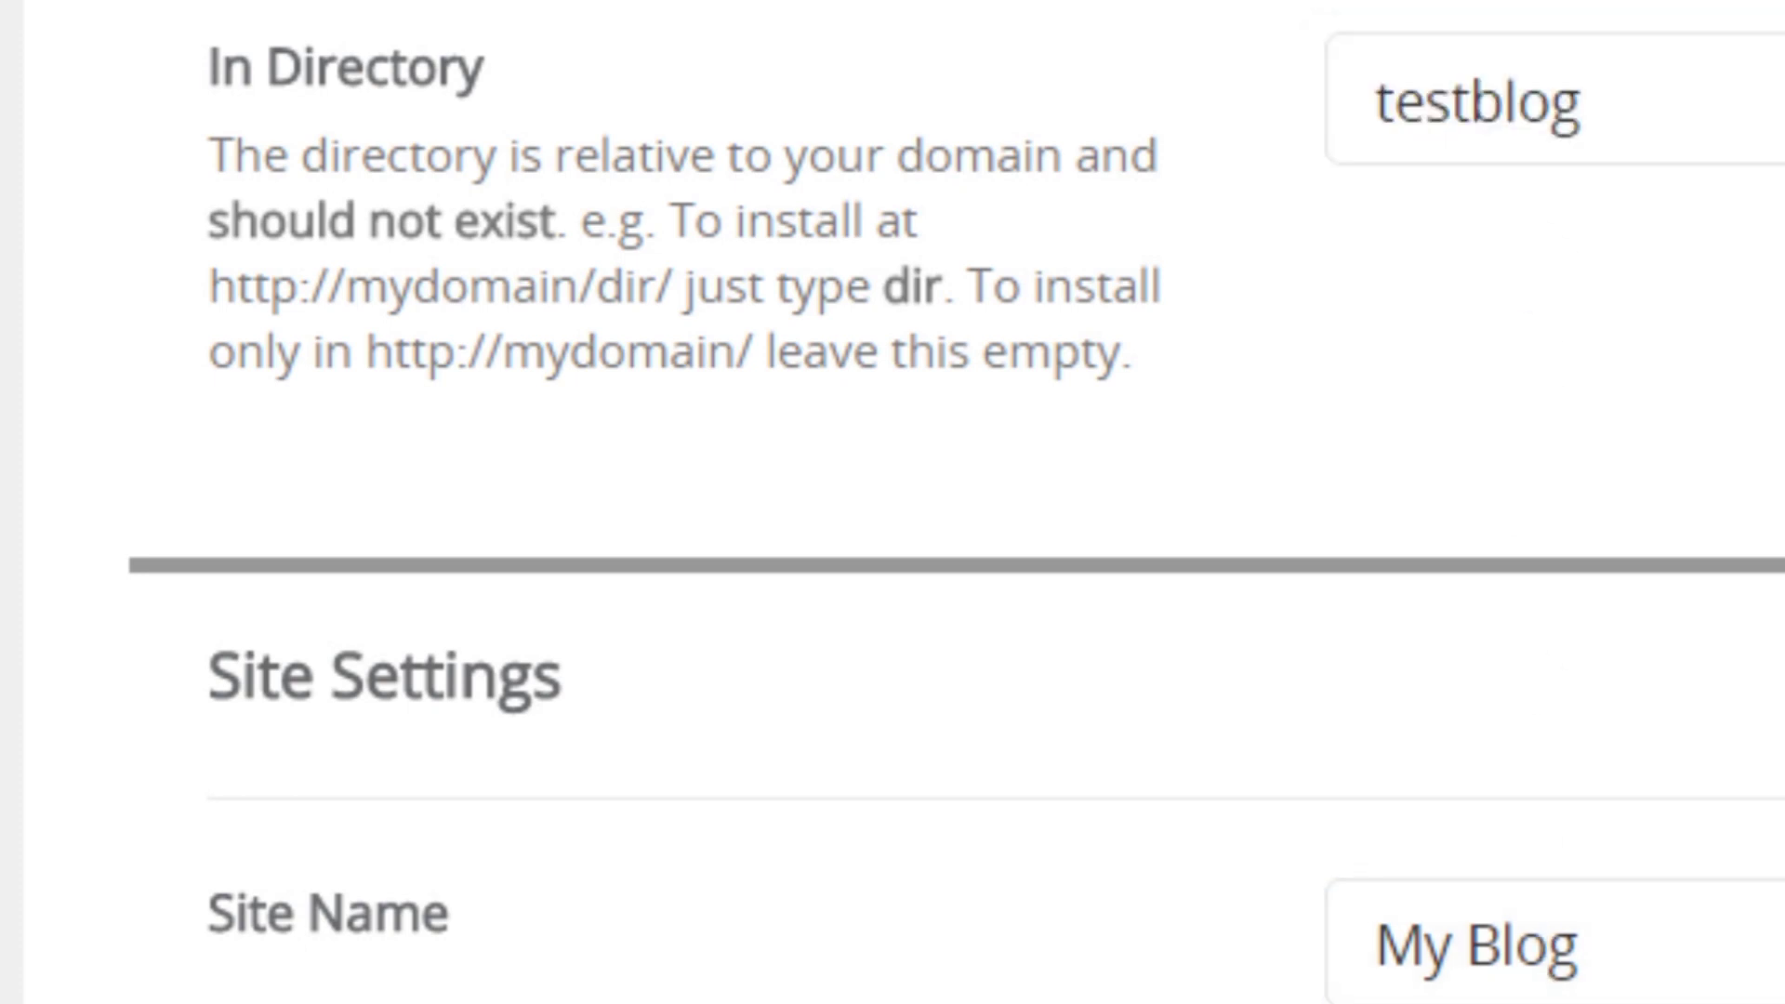
- Scroll to the theme choices and page through the available themes
scroll(893, 502, down, 5)
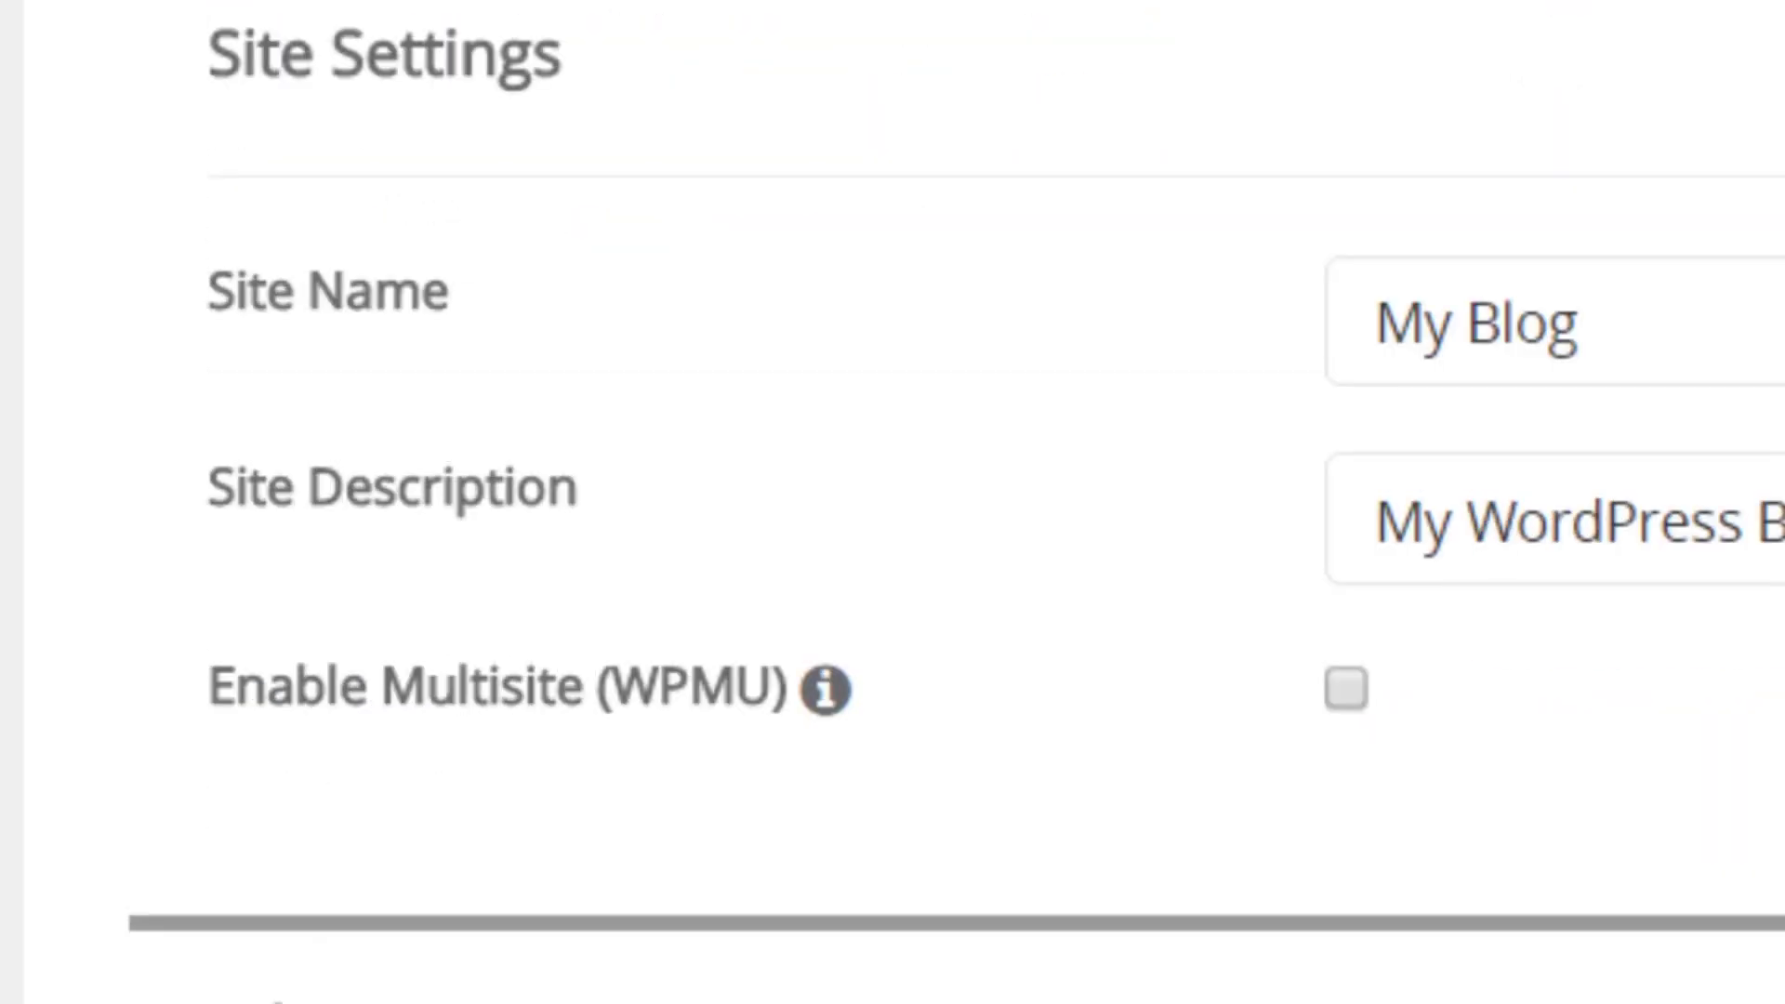
scroll(893, 502, down, 7)
scroll(893, 502, down, 7)
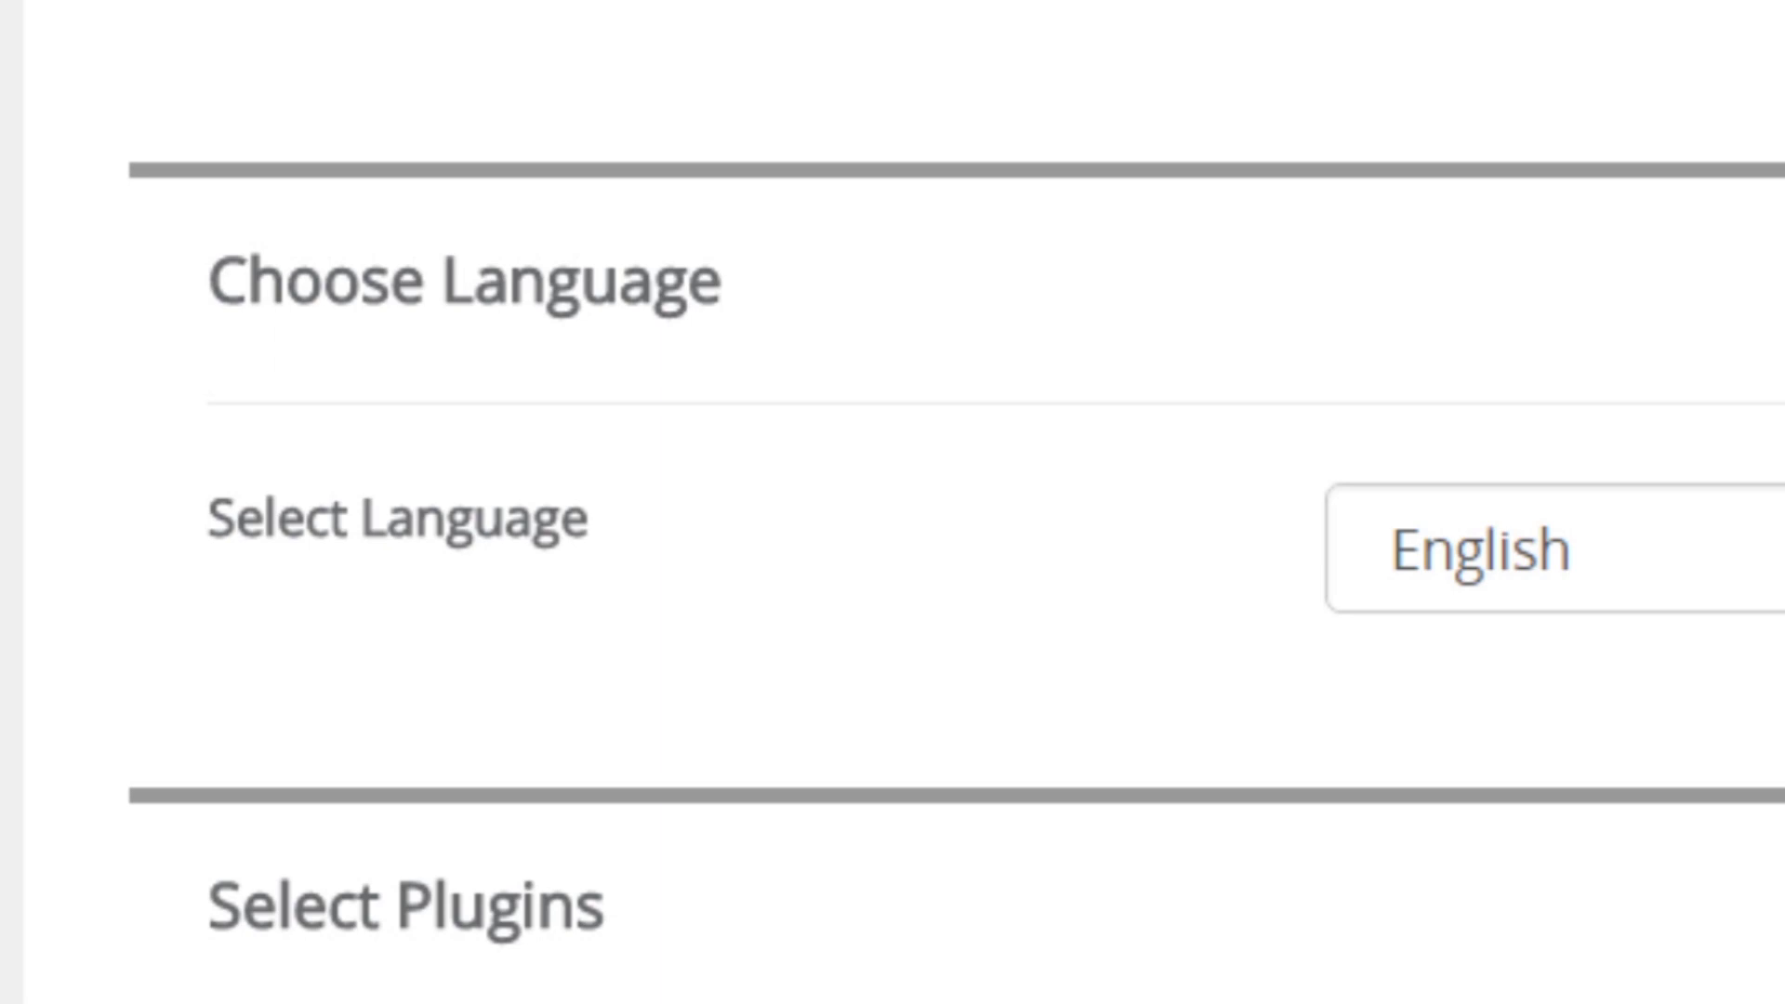
scroll(893, 502, down, 10)
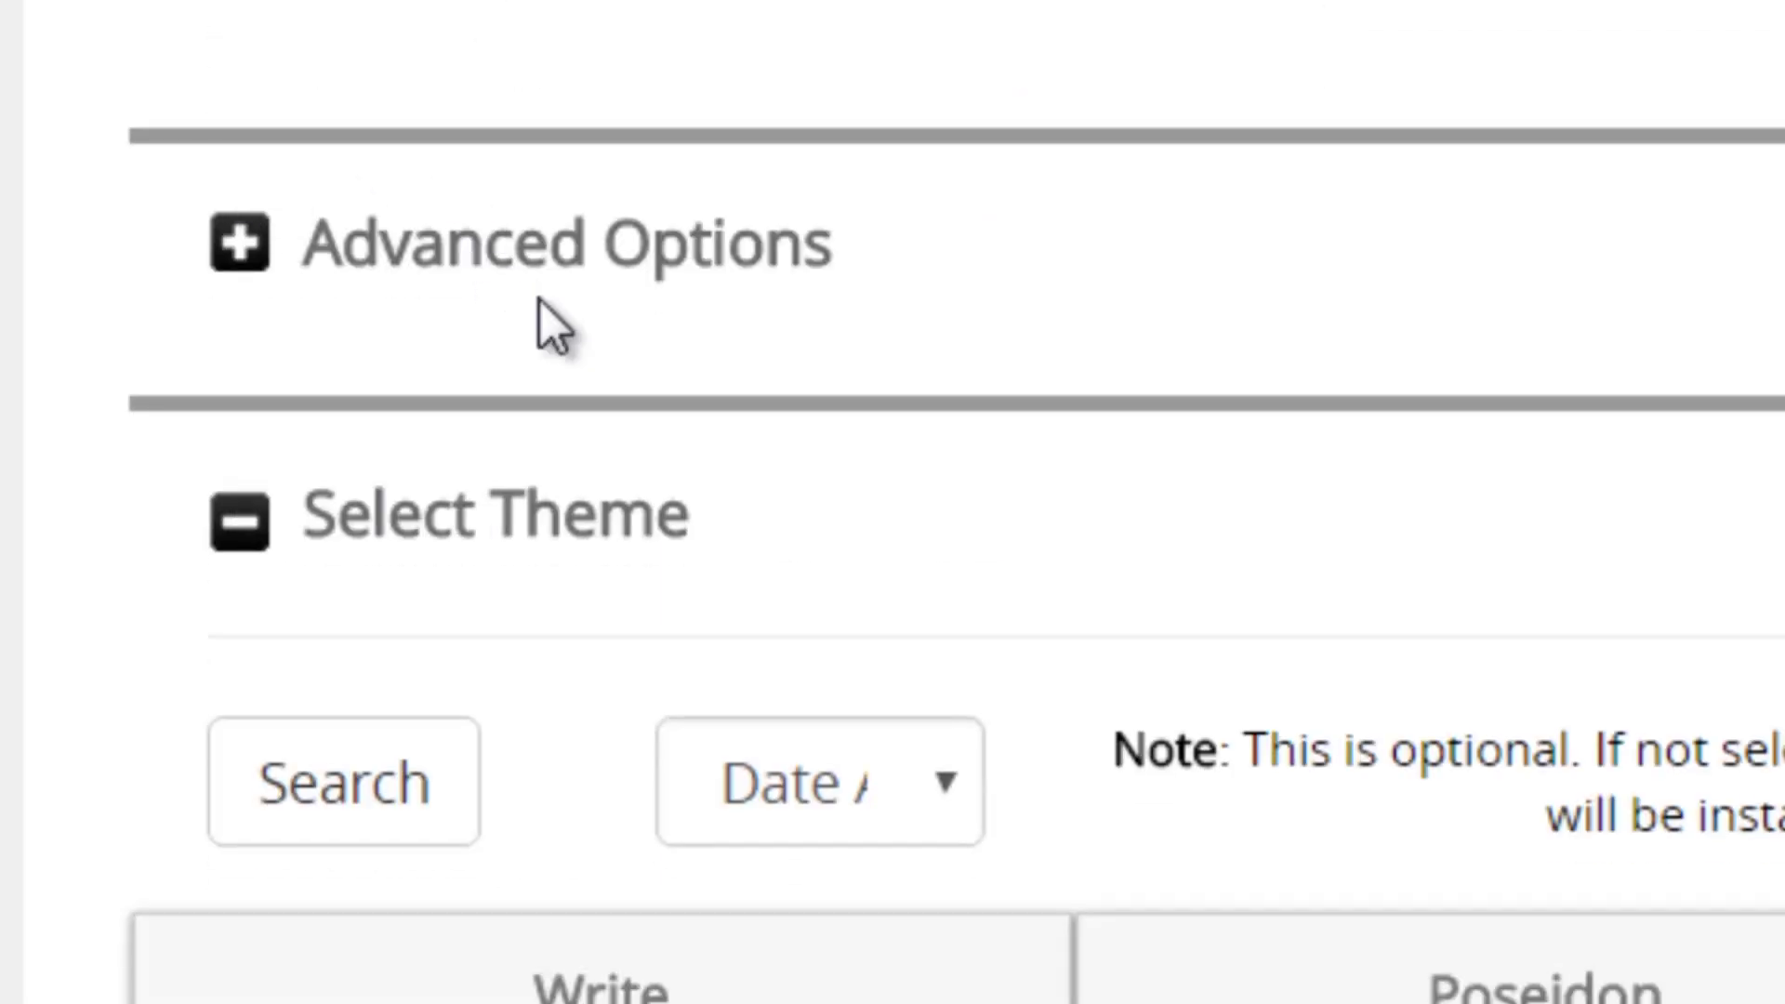
scroll(893, 502, down, 3)
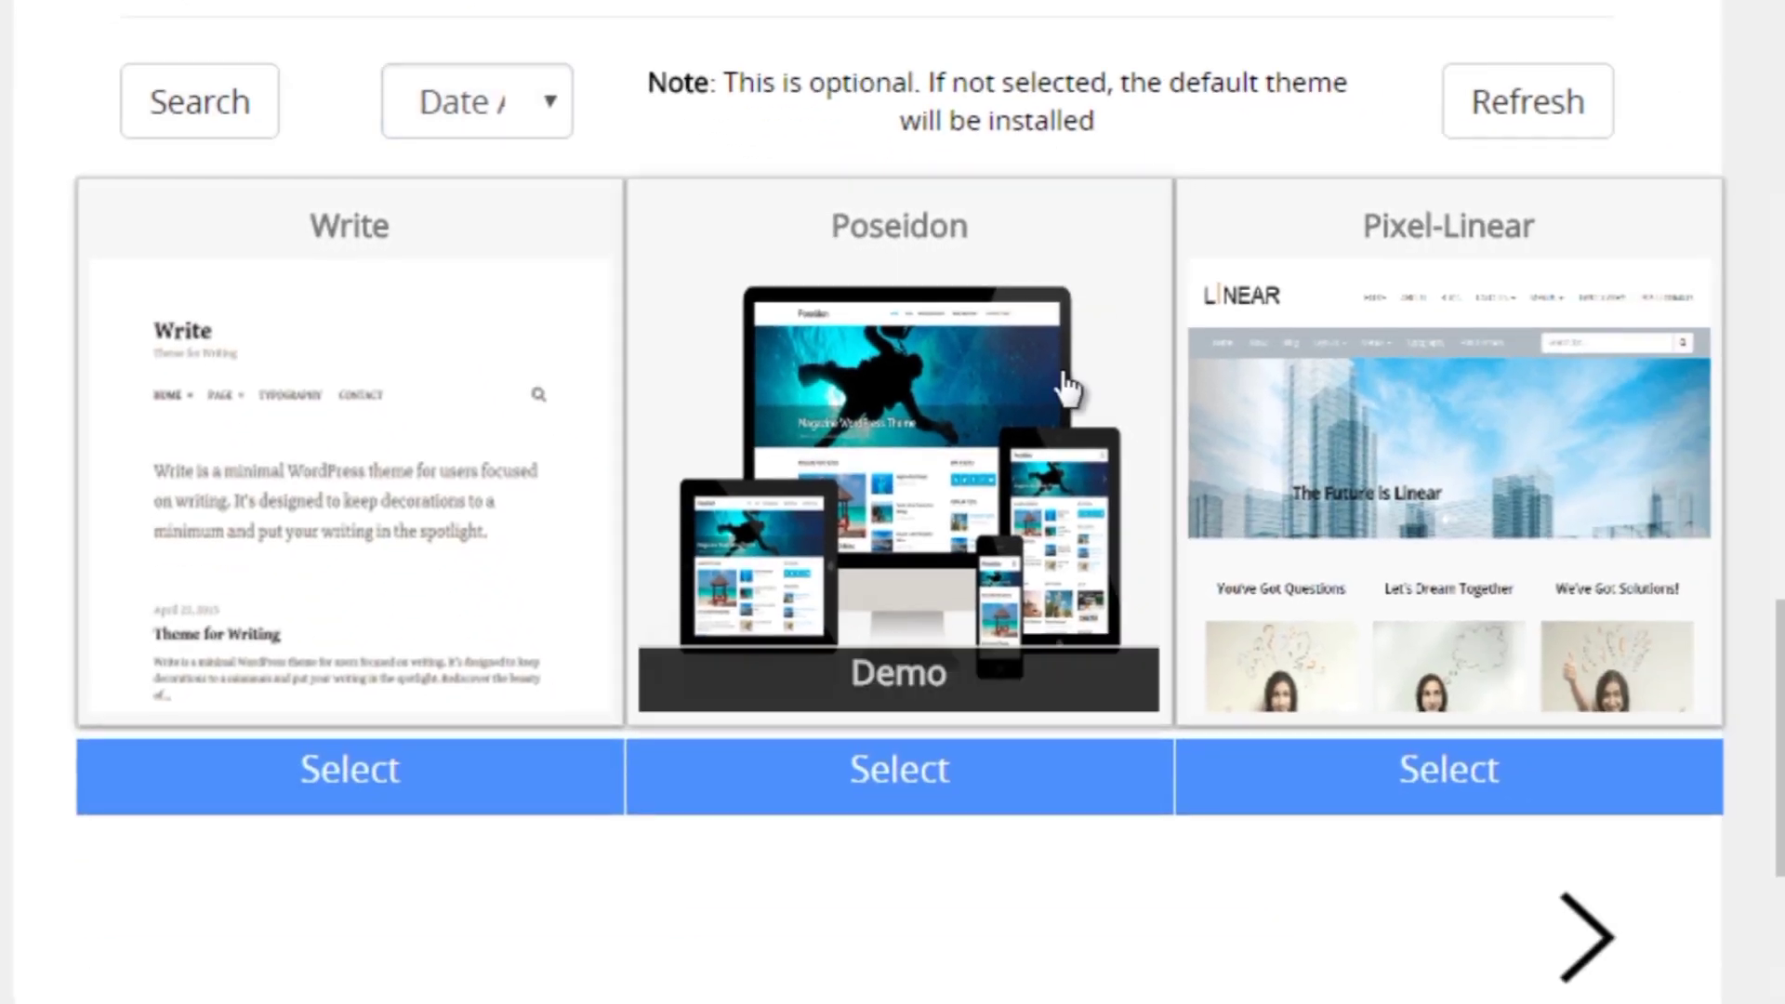
click(1604, 944)
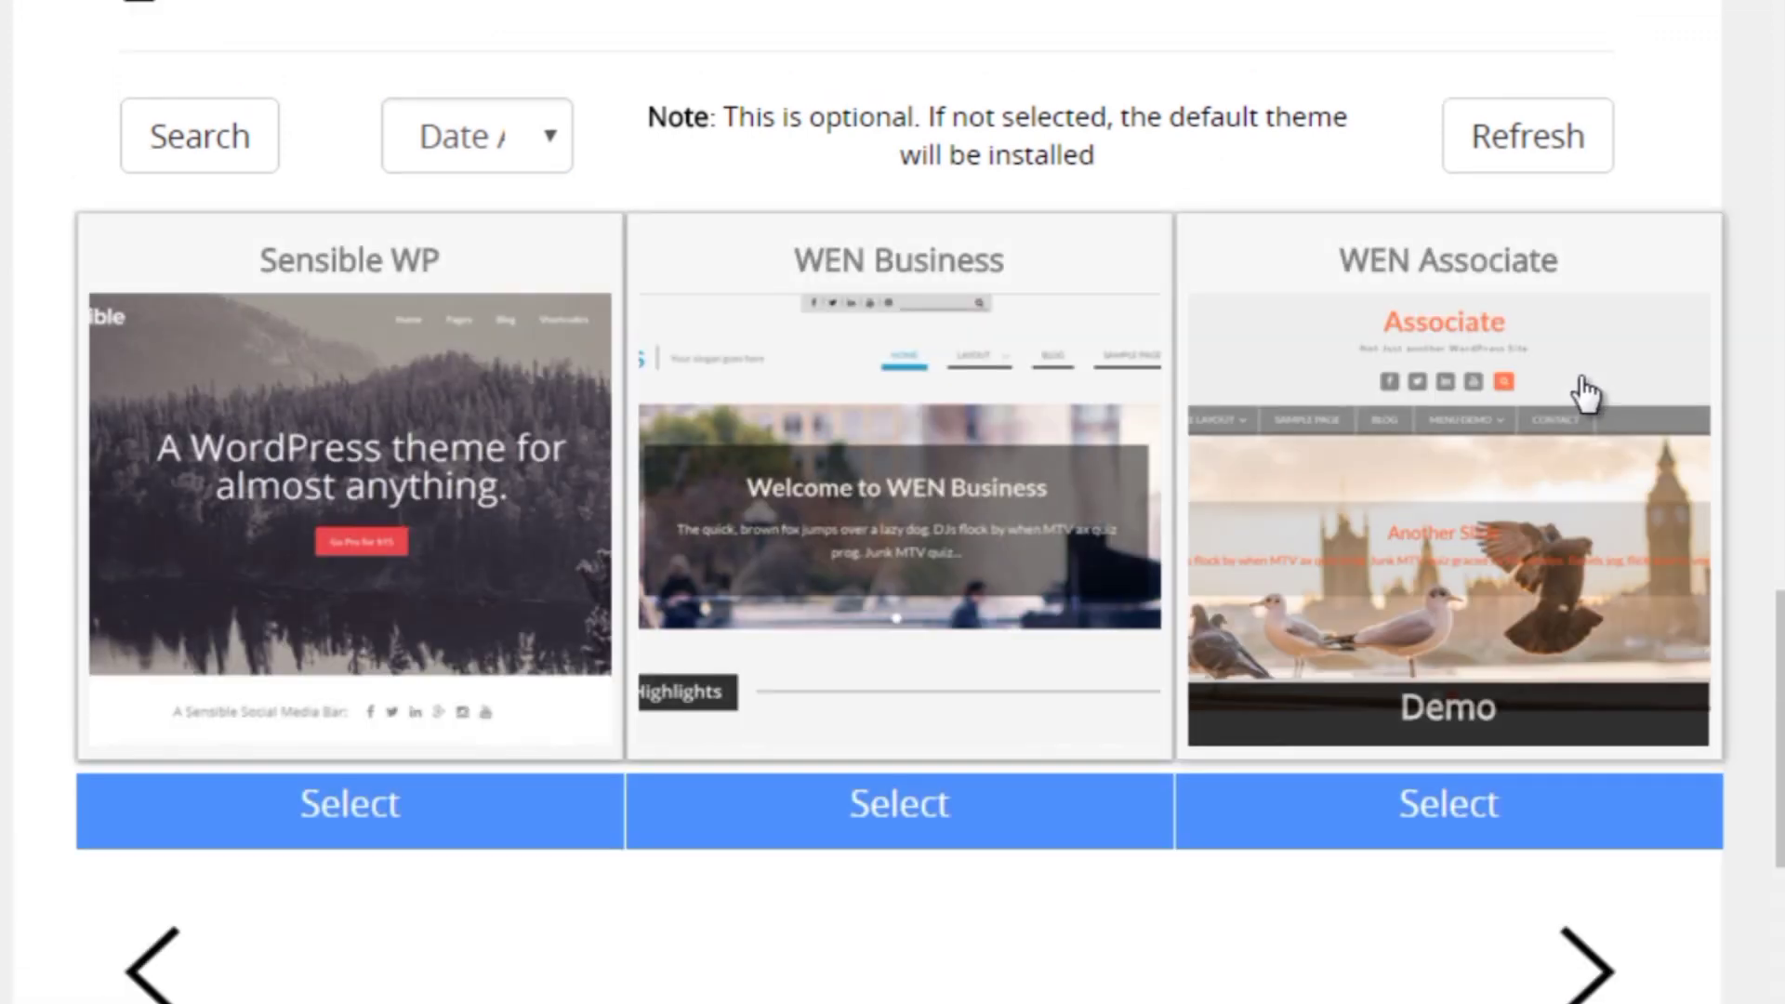
click(1590, 972)
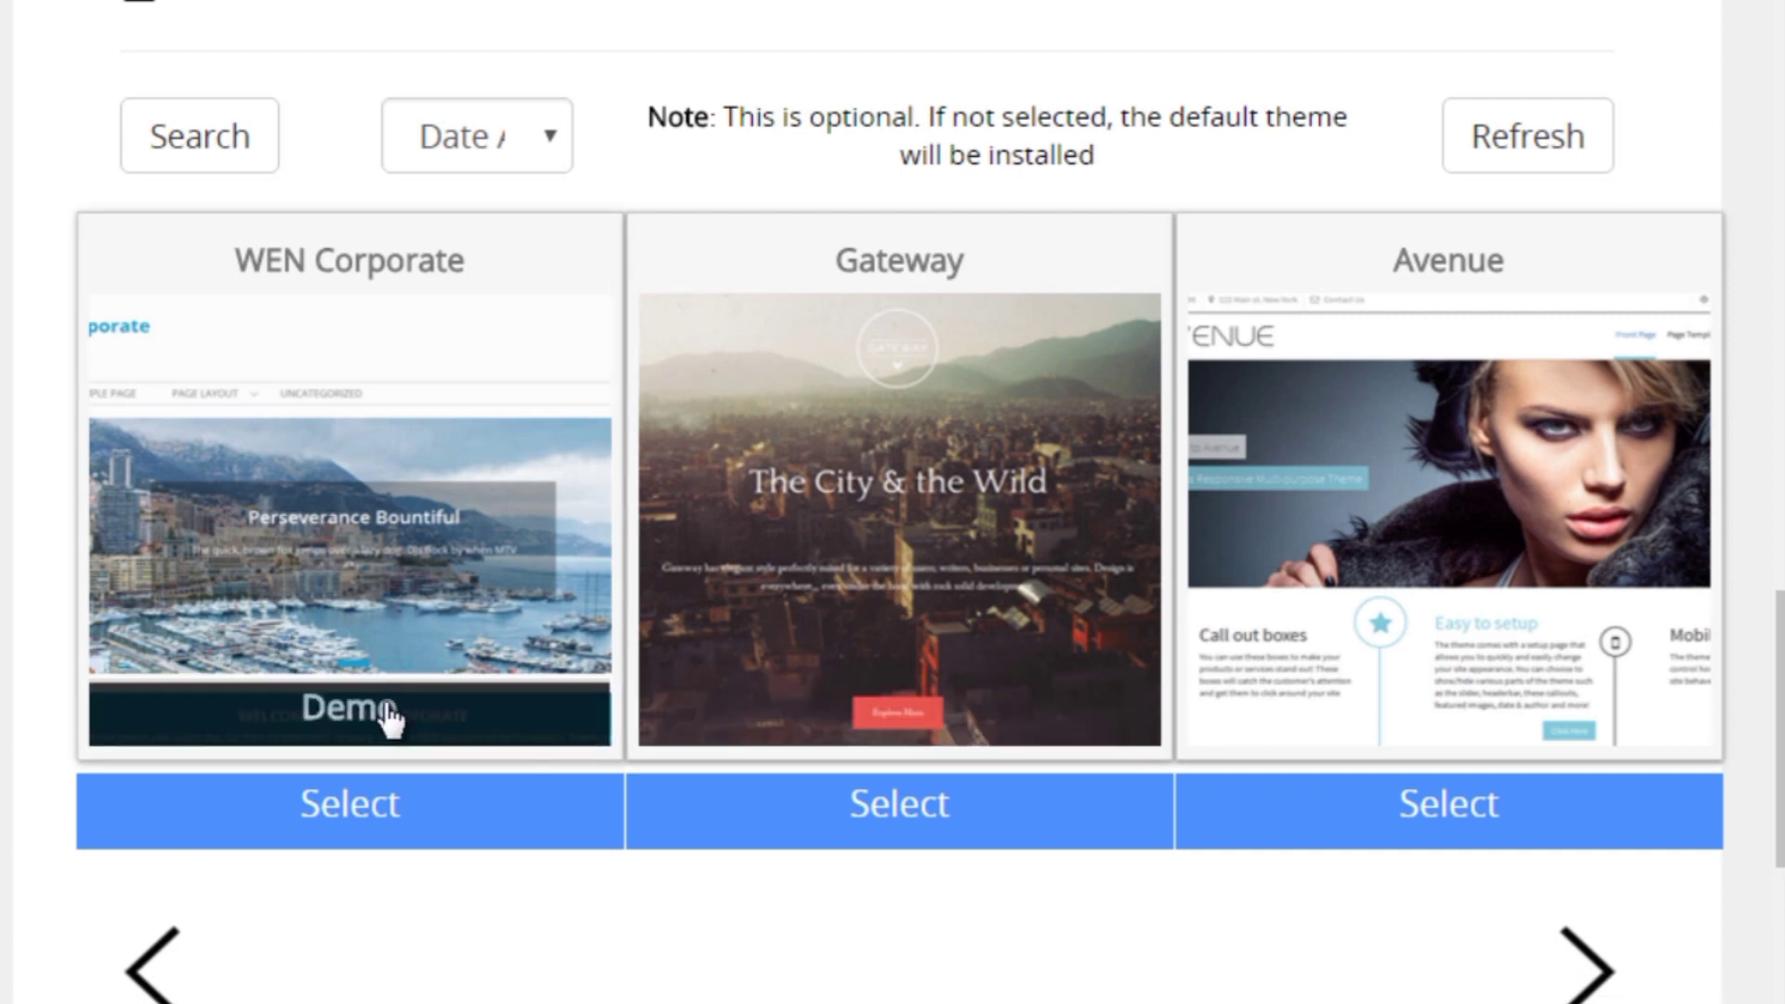
- Select the WEN Corporate theme and run the WordPress installation
click(363, 805)
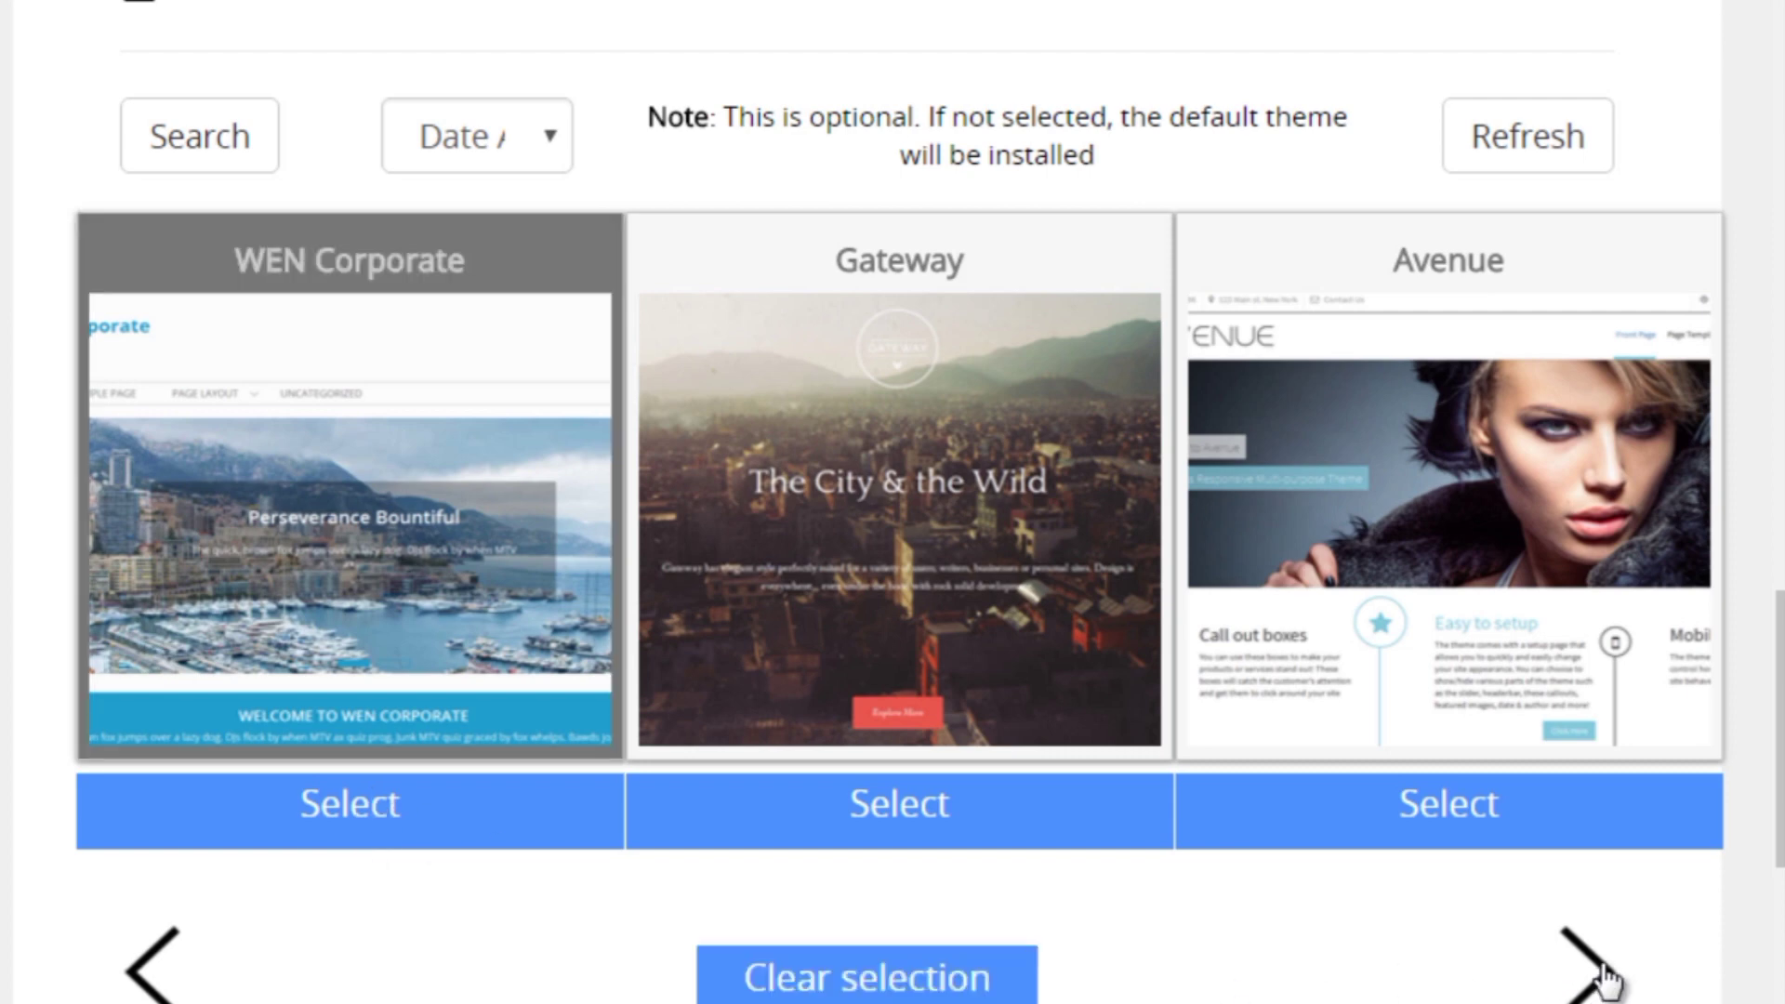
scroll(1605, 972, down, 3)
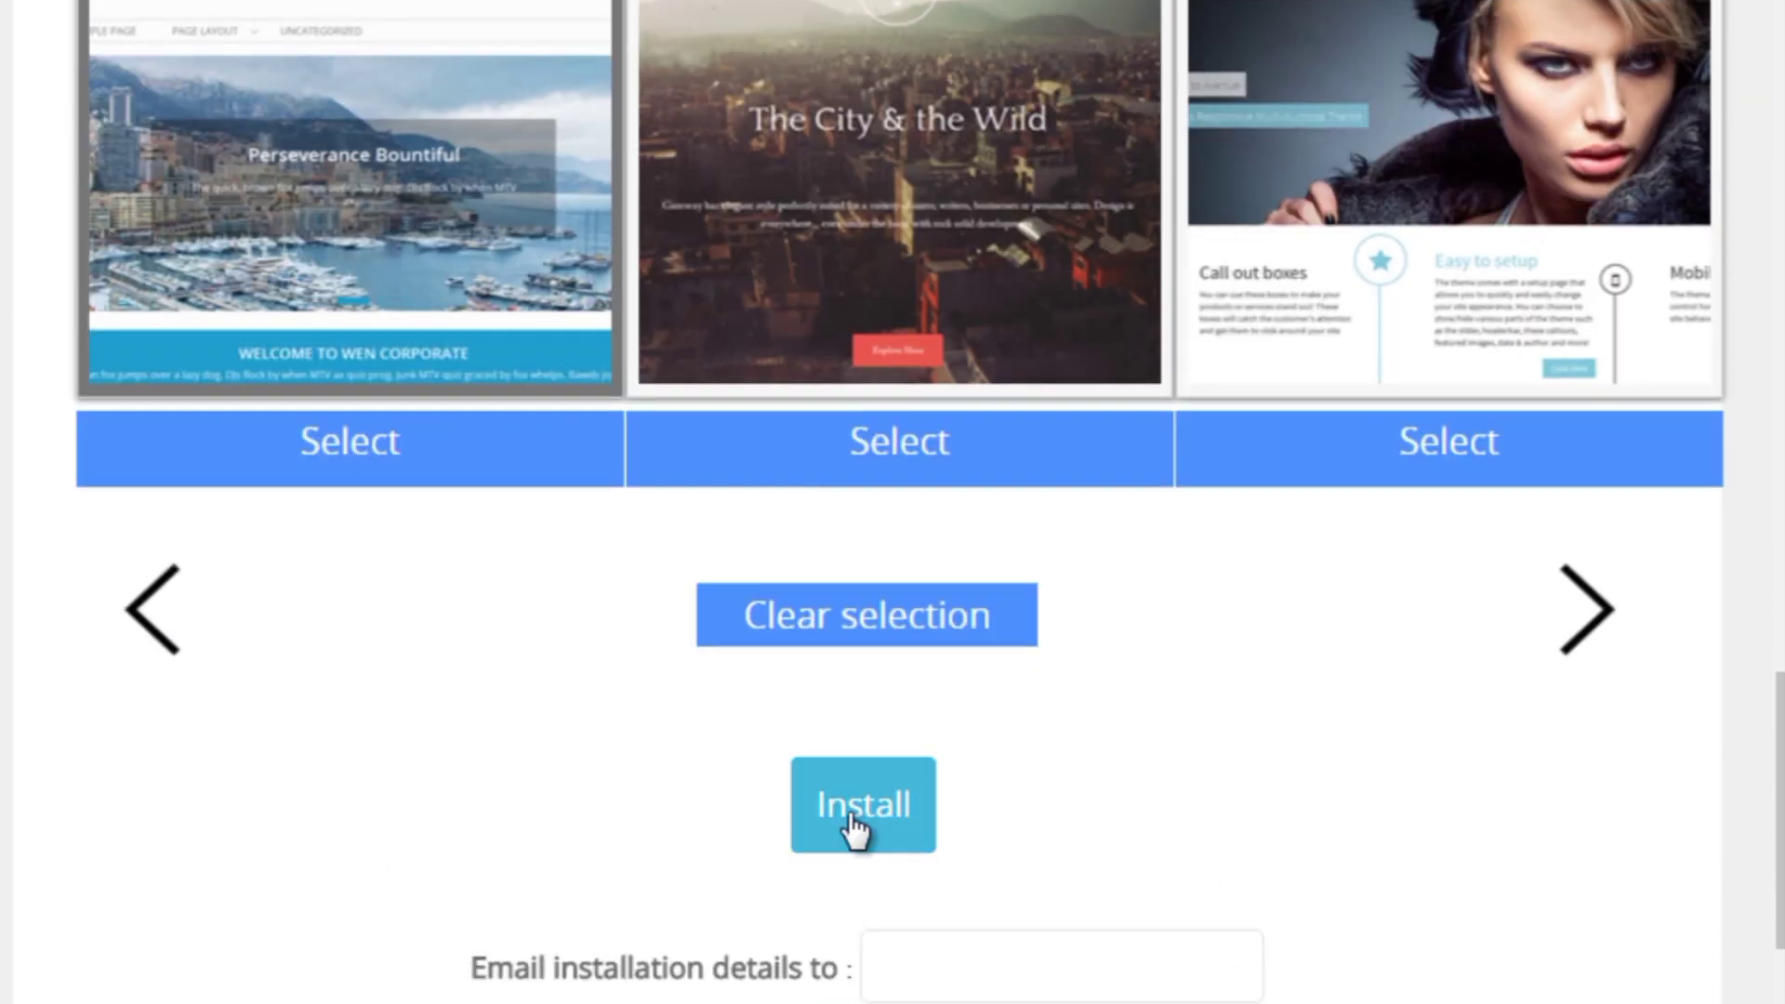
click(853, 826)
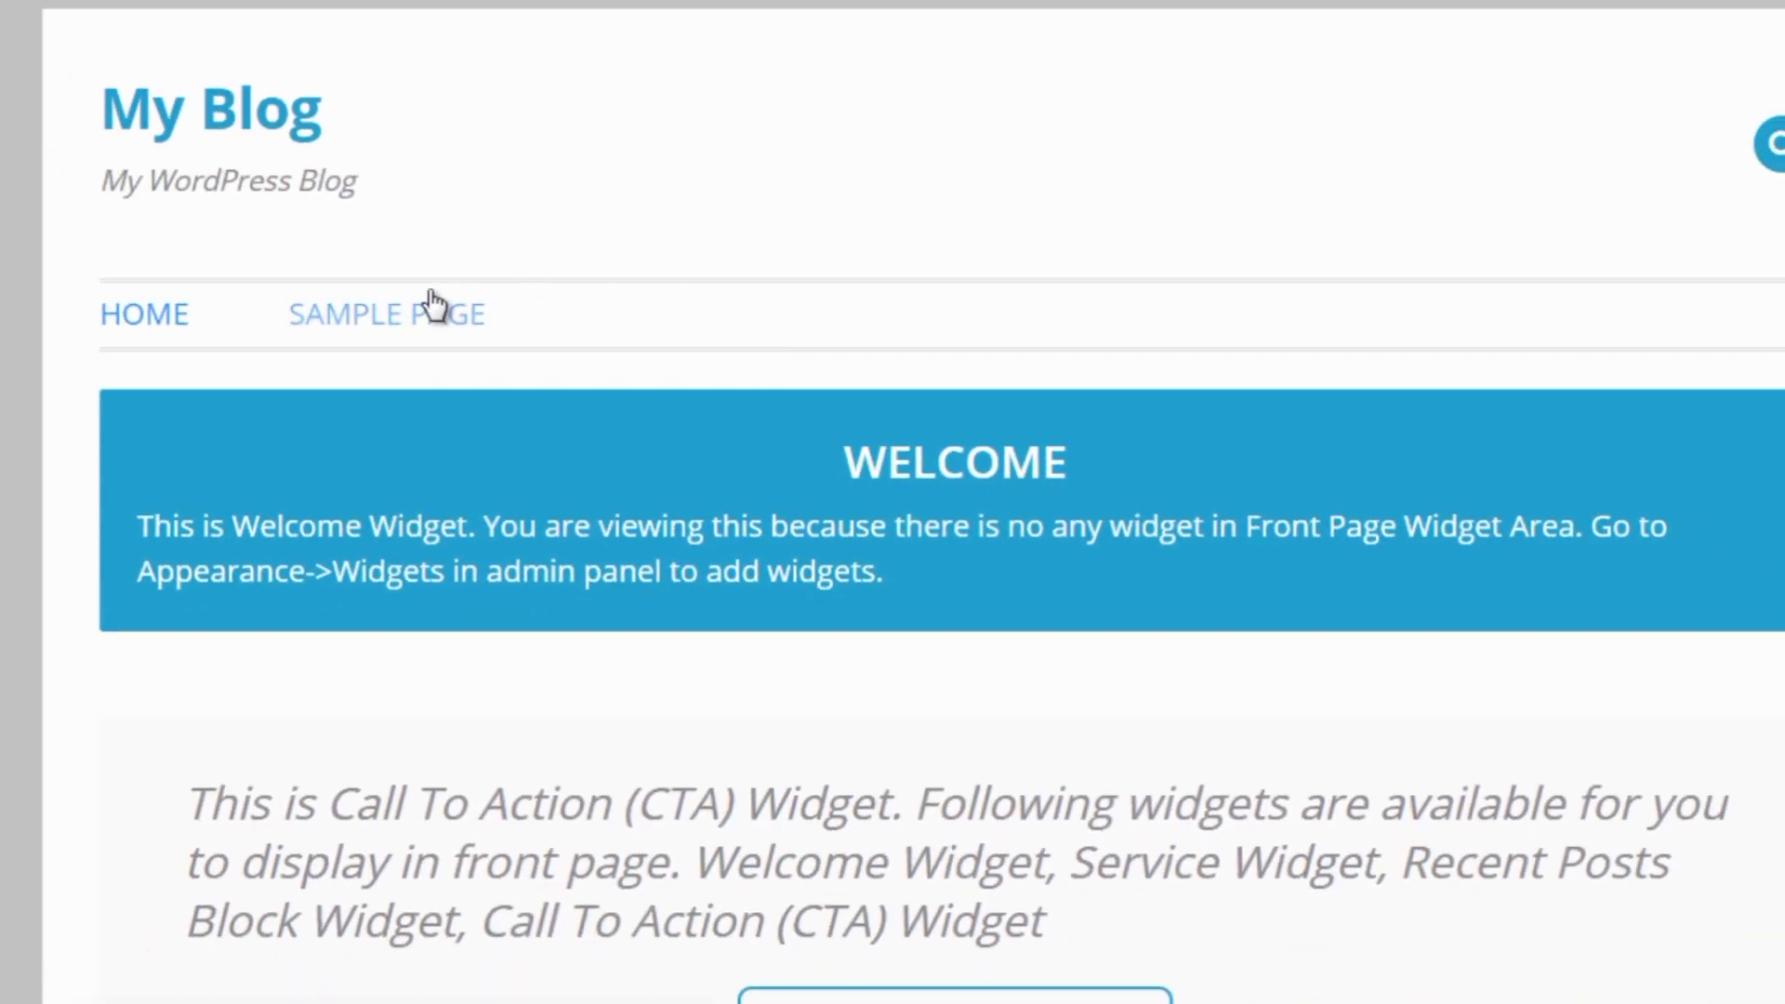
- Scroll through the new My Blog front page in the WEN Corporate theme
scroll(784, 506, down, 7)
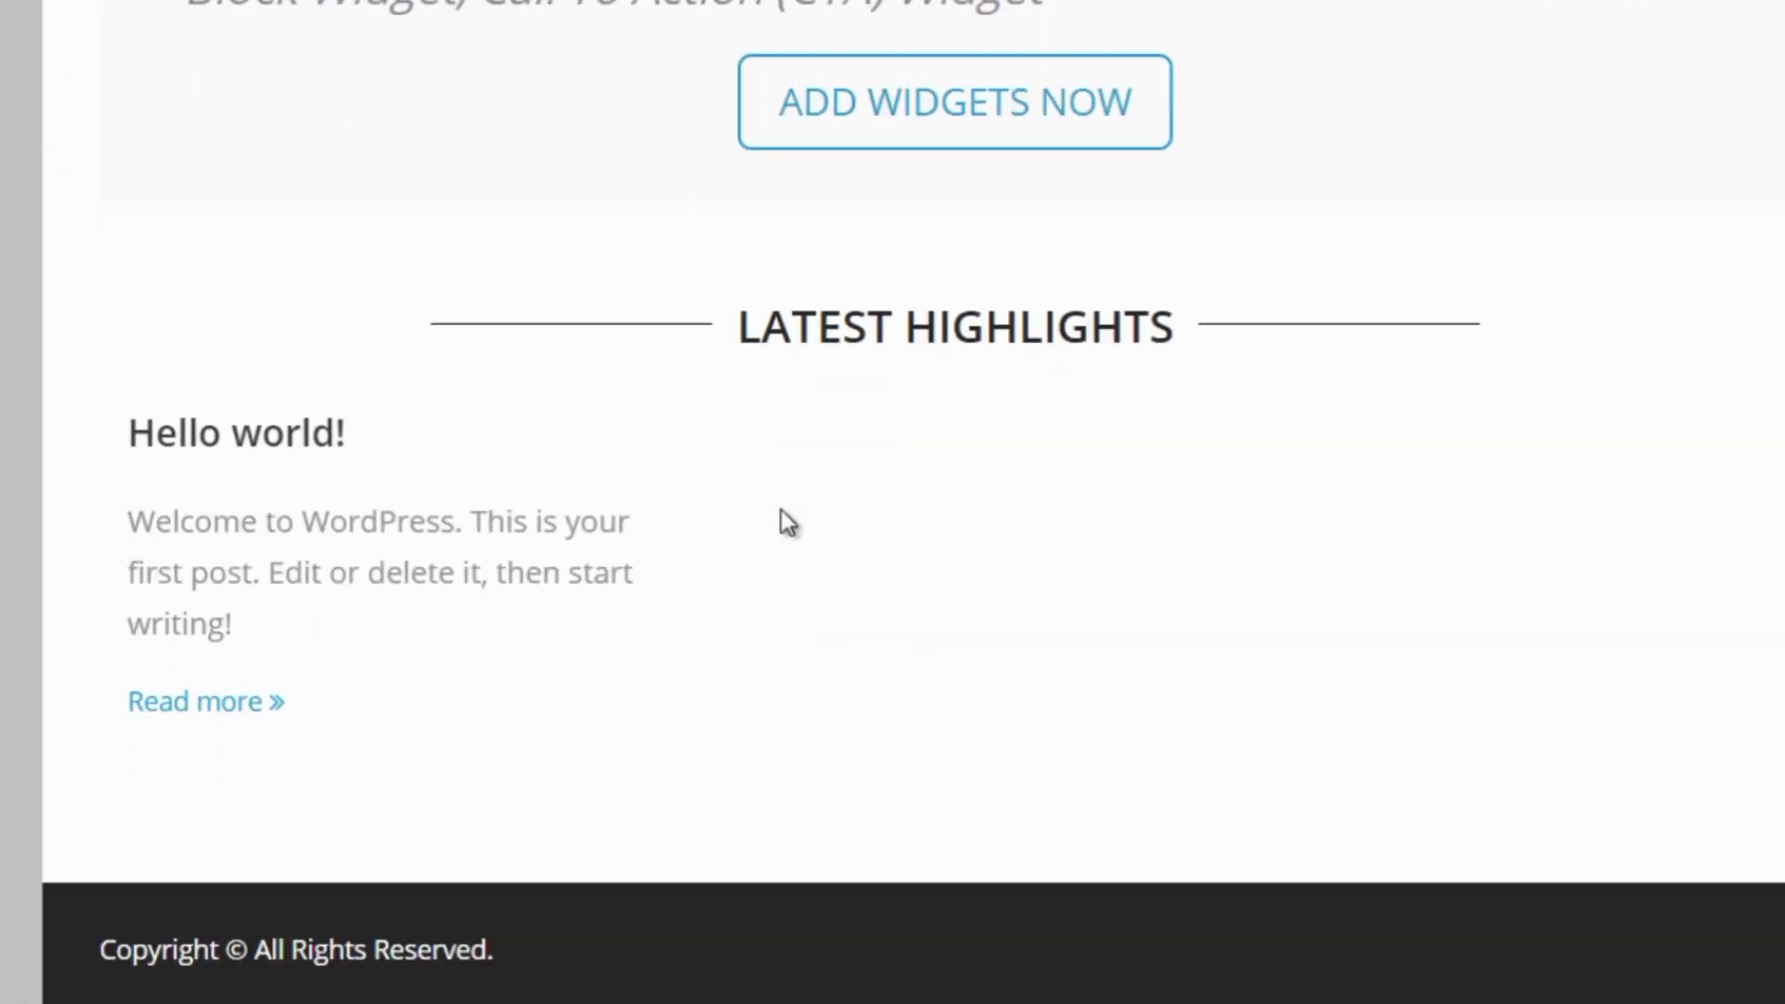
scroll(784, 551, up, 8)
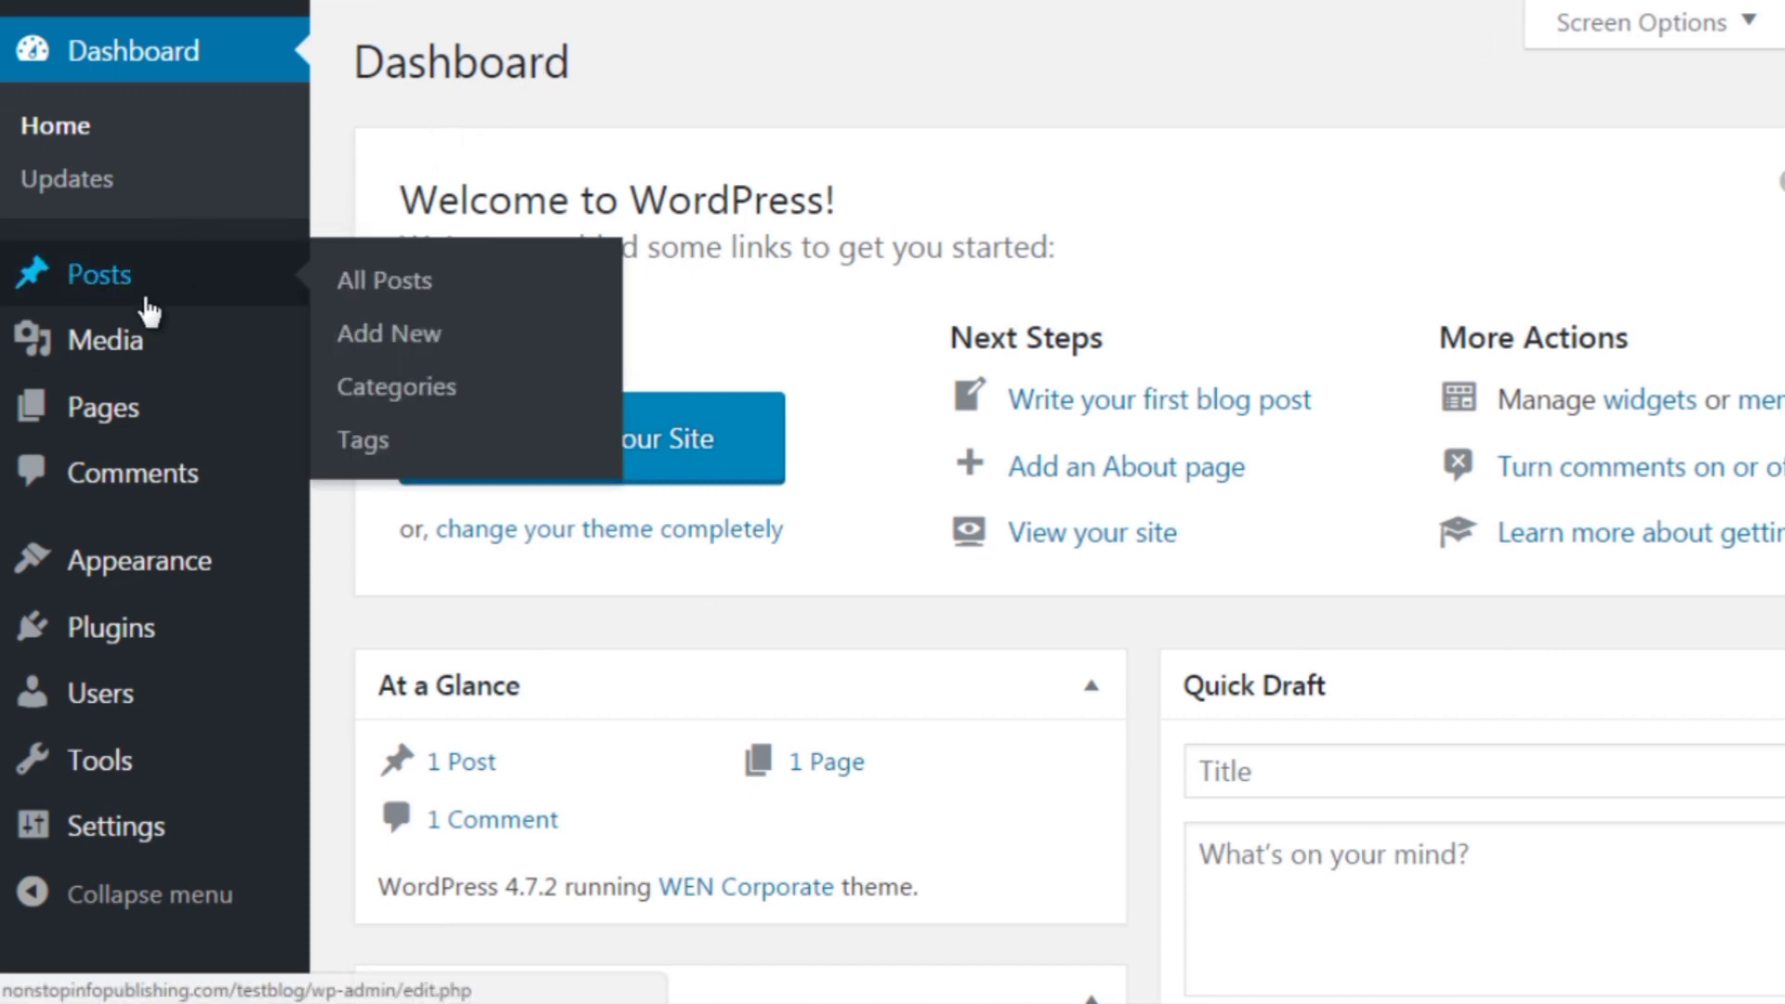
- Go to Appearance > Themes and scroll the installed themes, with WEN Corporate active
mouse_move(159, 418)
mouse_move(146, 284)
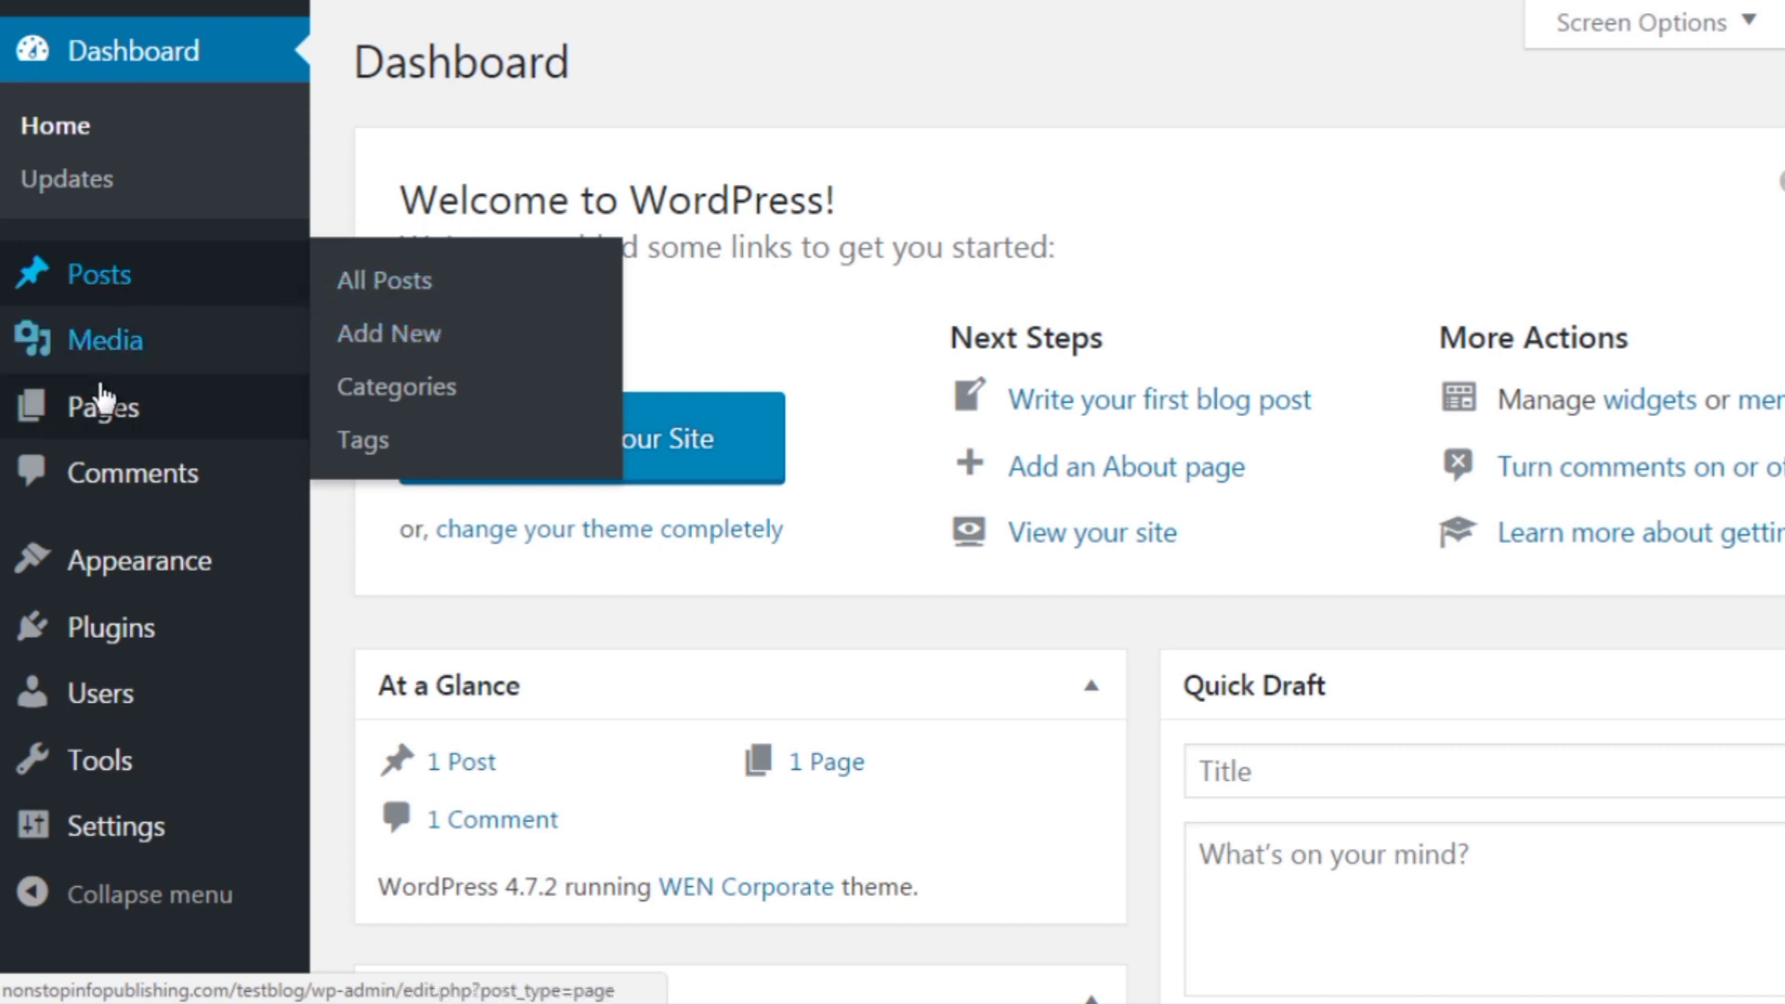
mouse_move(36, 418)
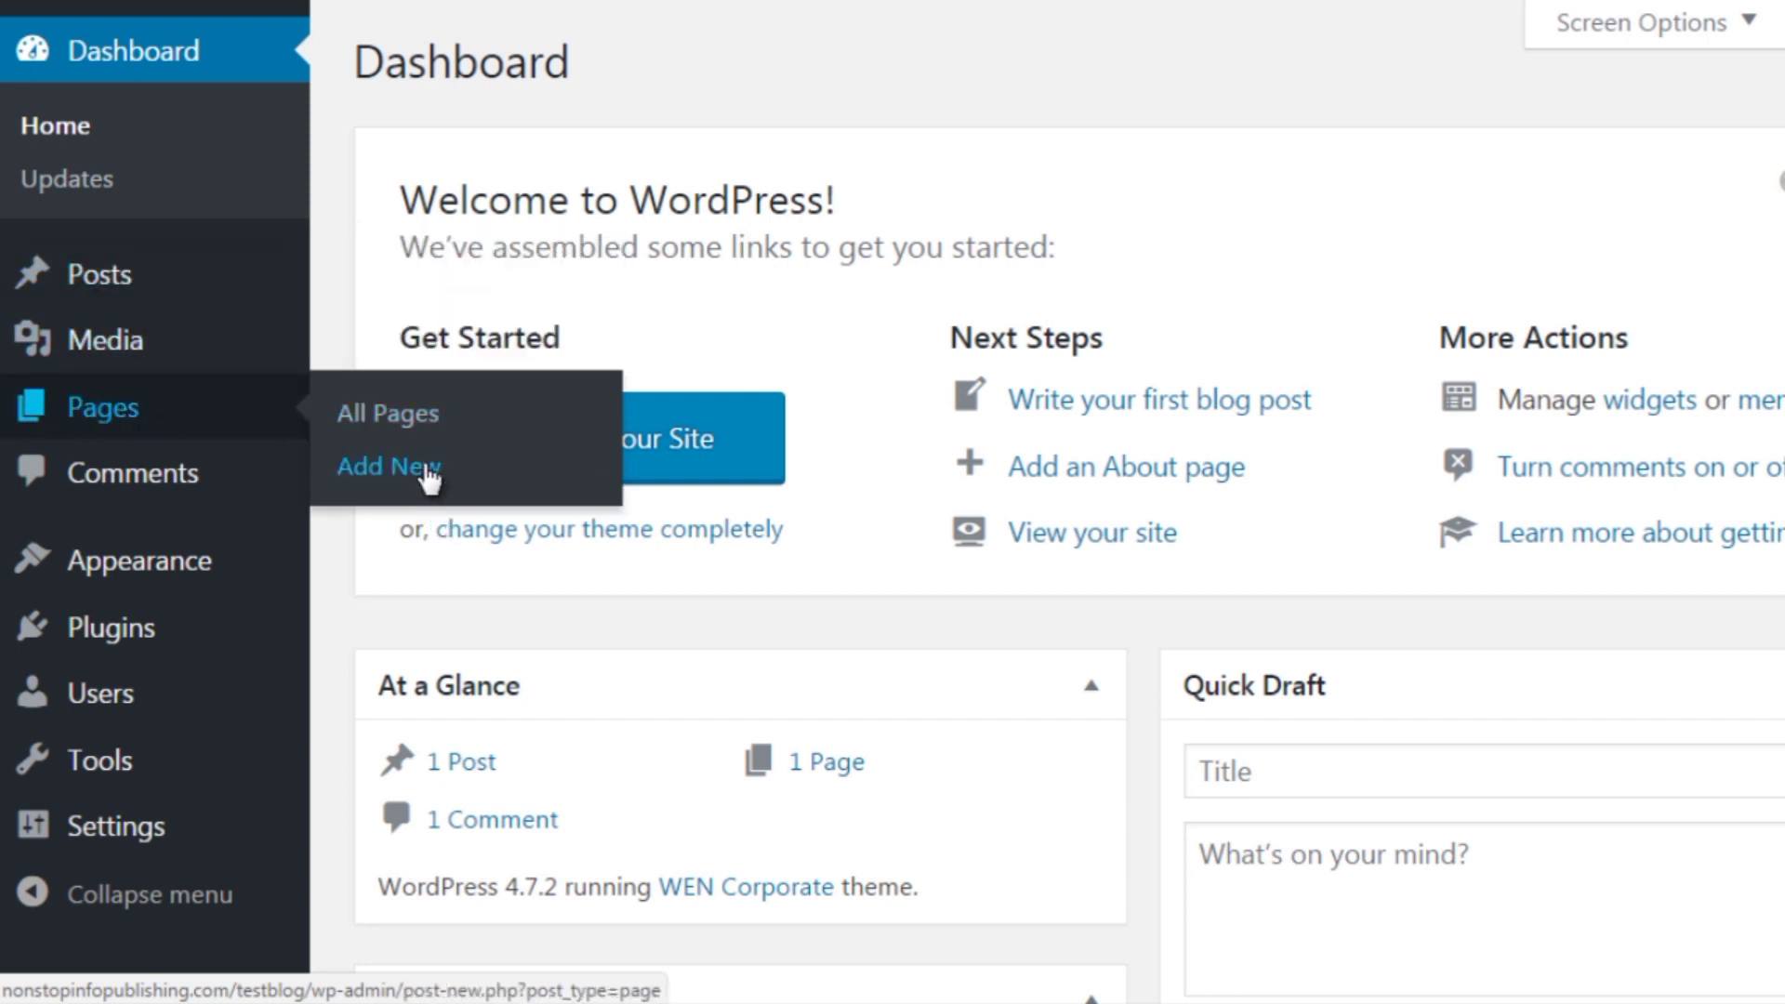
mouse_move(153, 581)
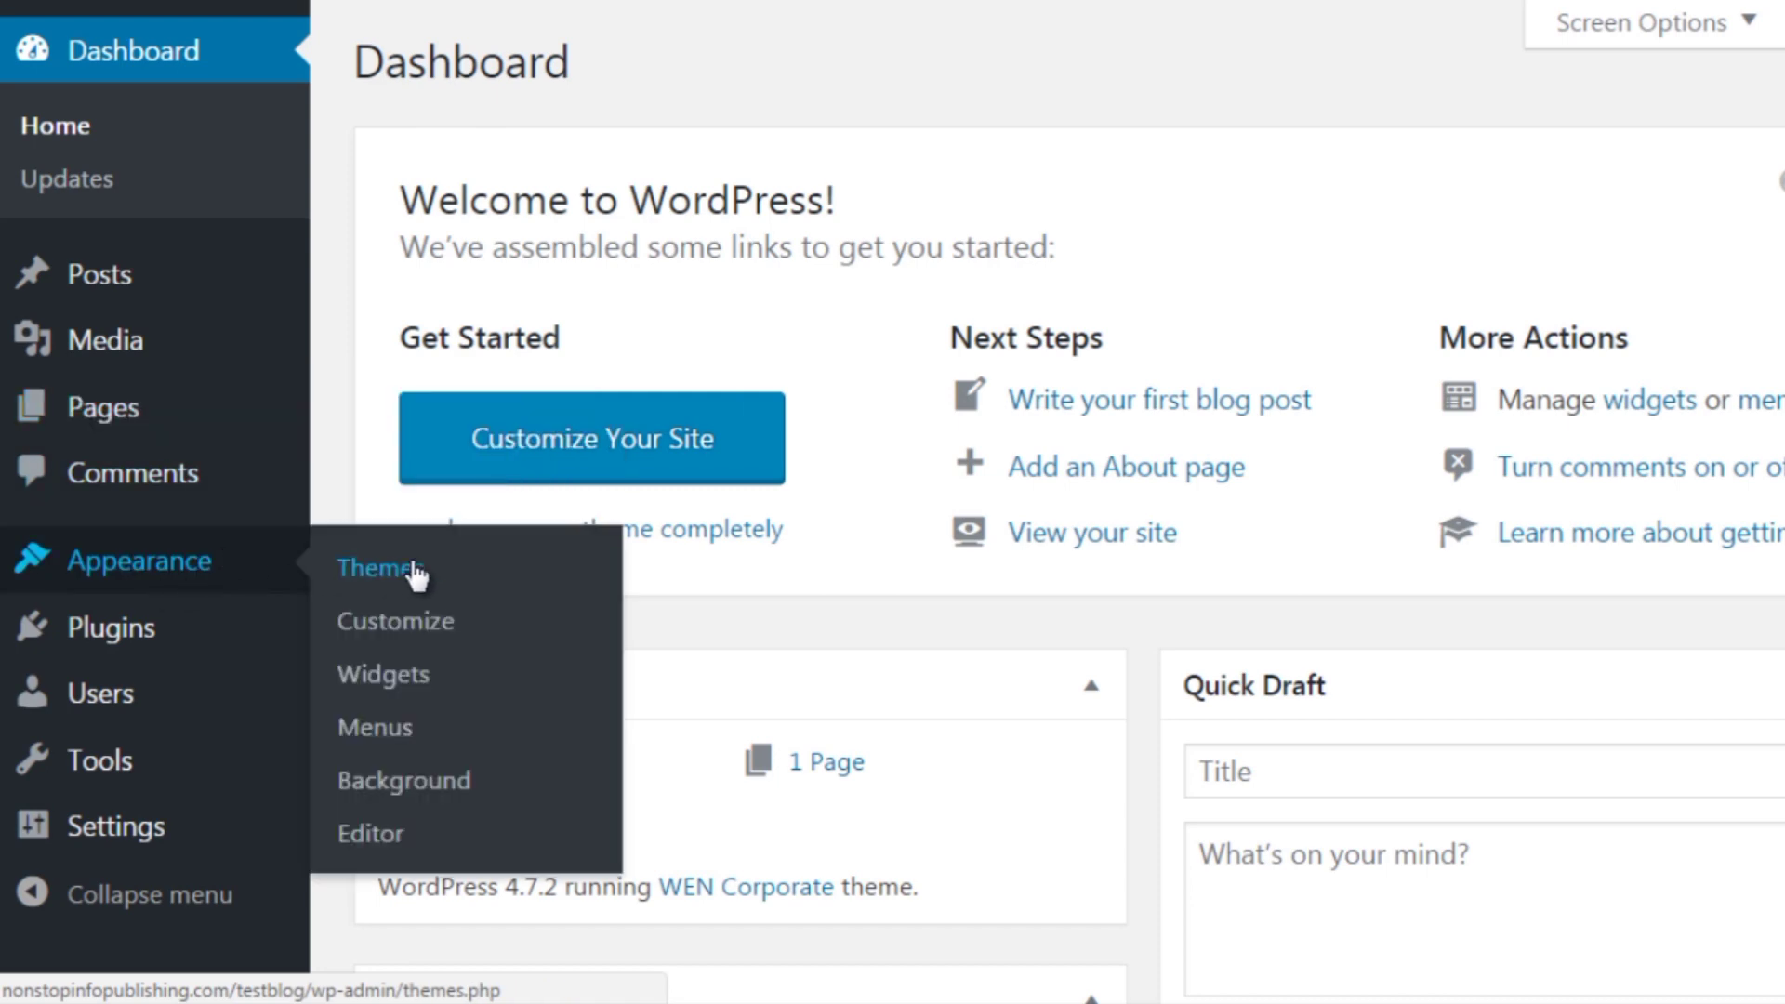
click(376, 559)
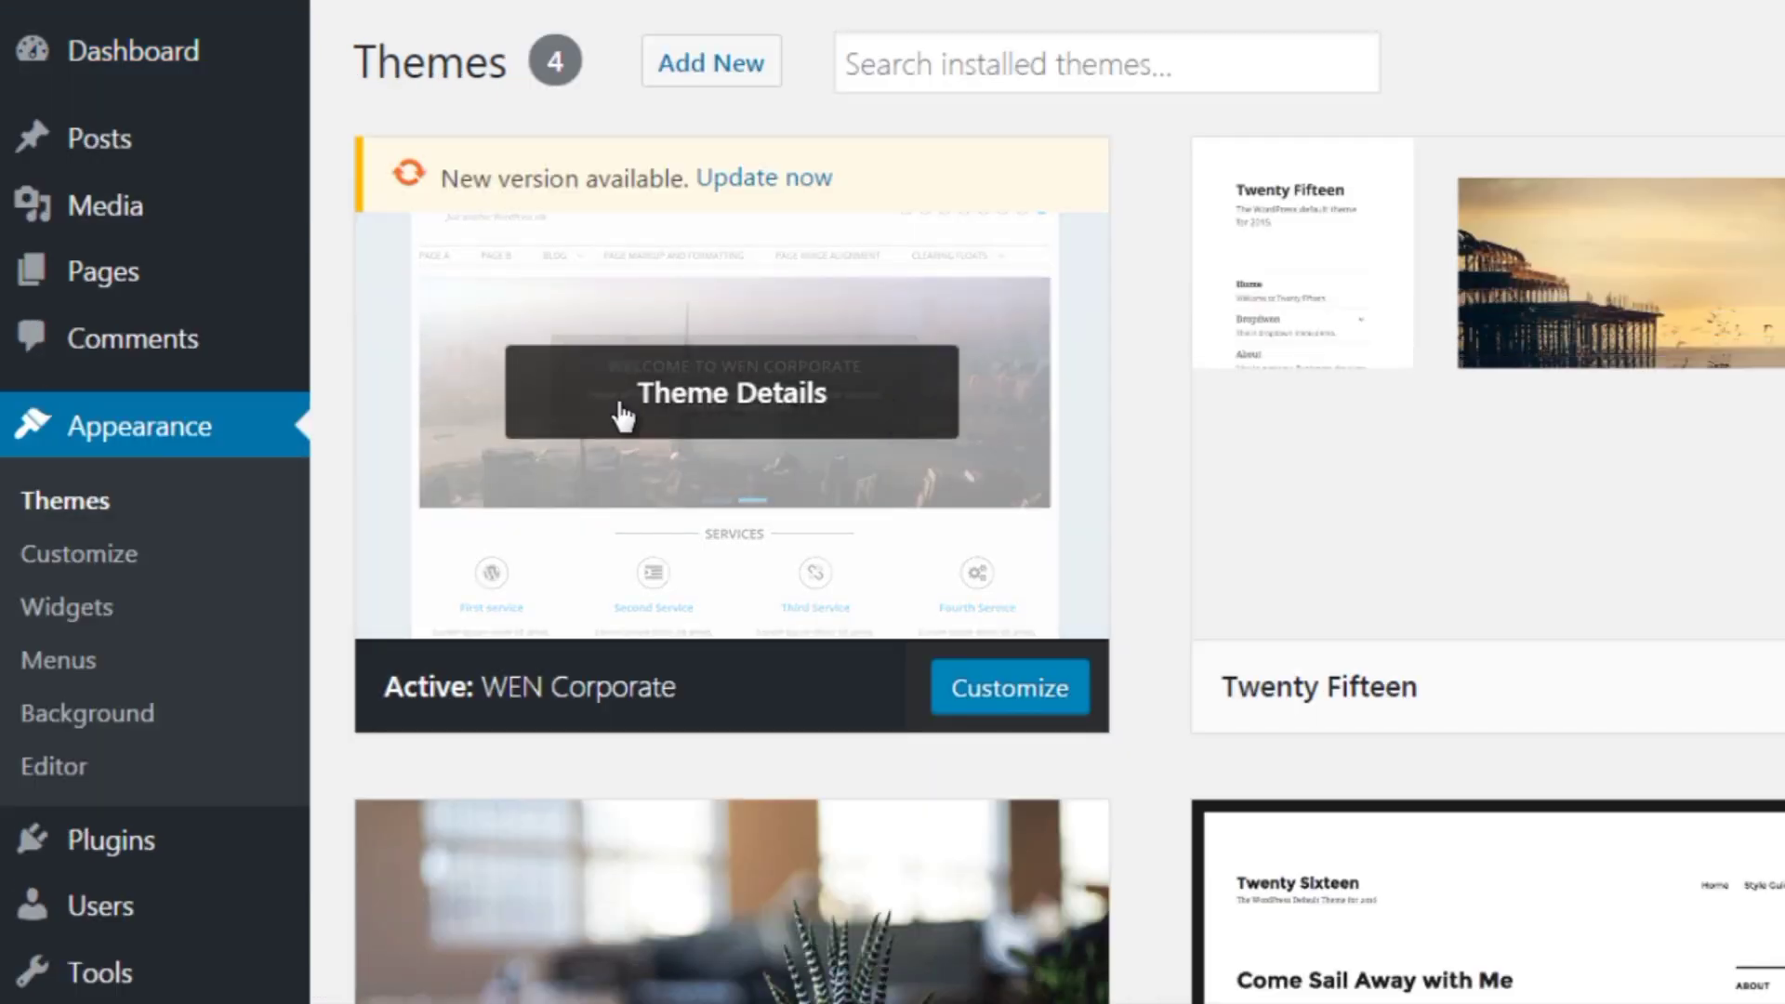
scroll(1152, 572, down, 5)
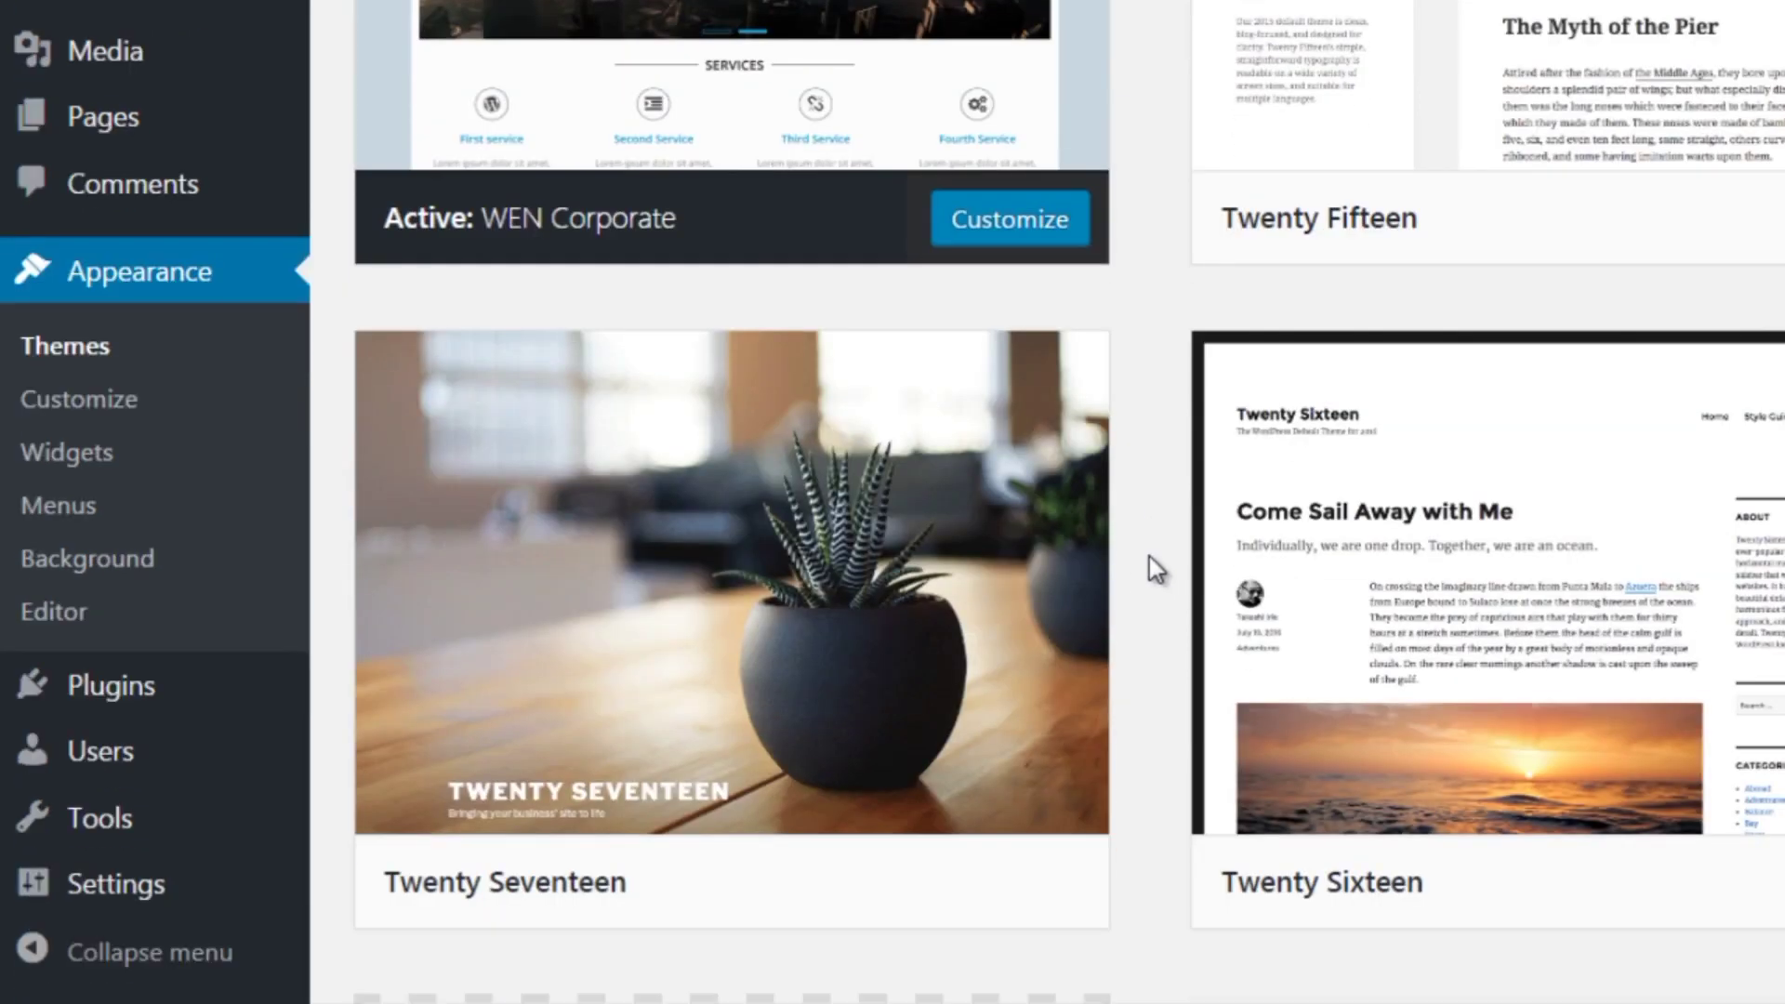
scroll(1149, 556, up, 5)
- Add the Modern Business theme from the WordPress theme directory and activate it on My Blog
click(735, 70)
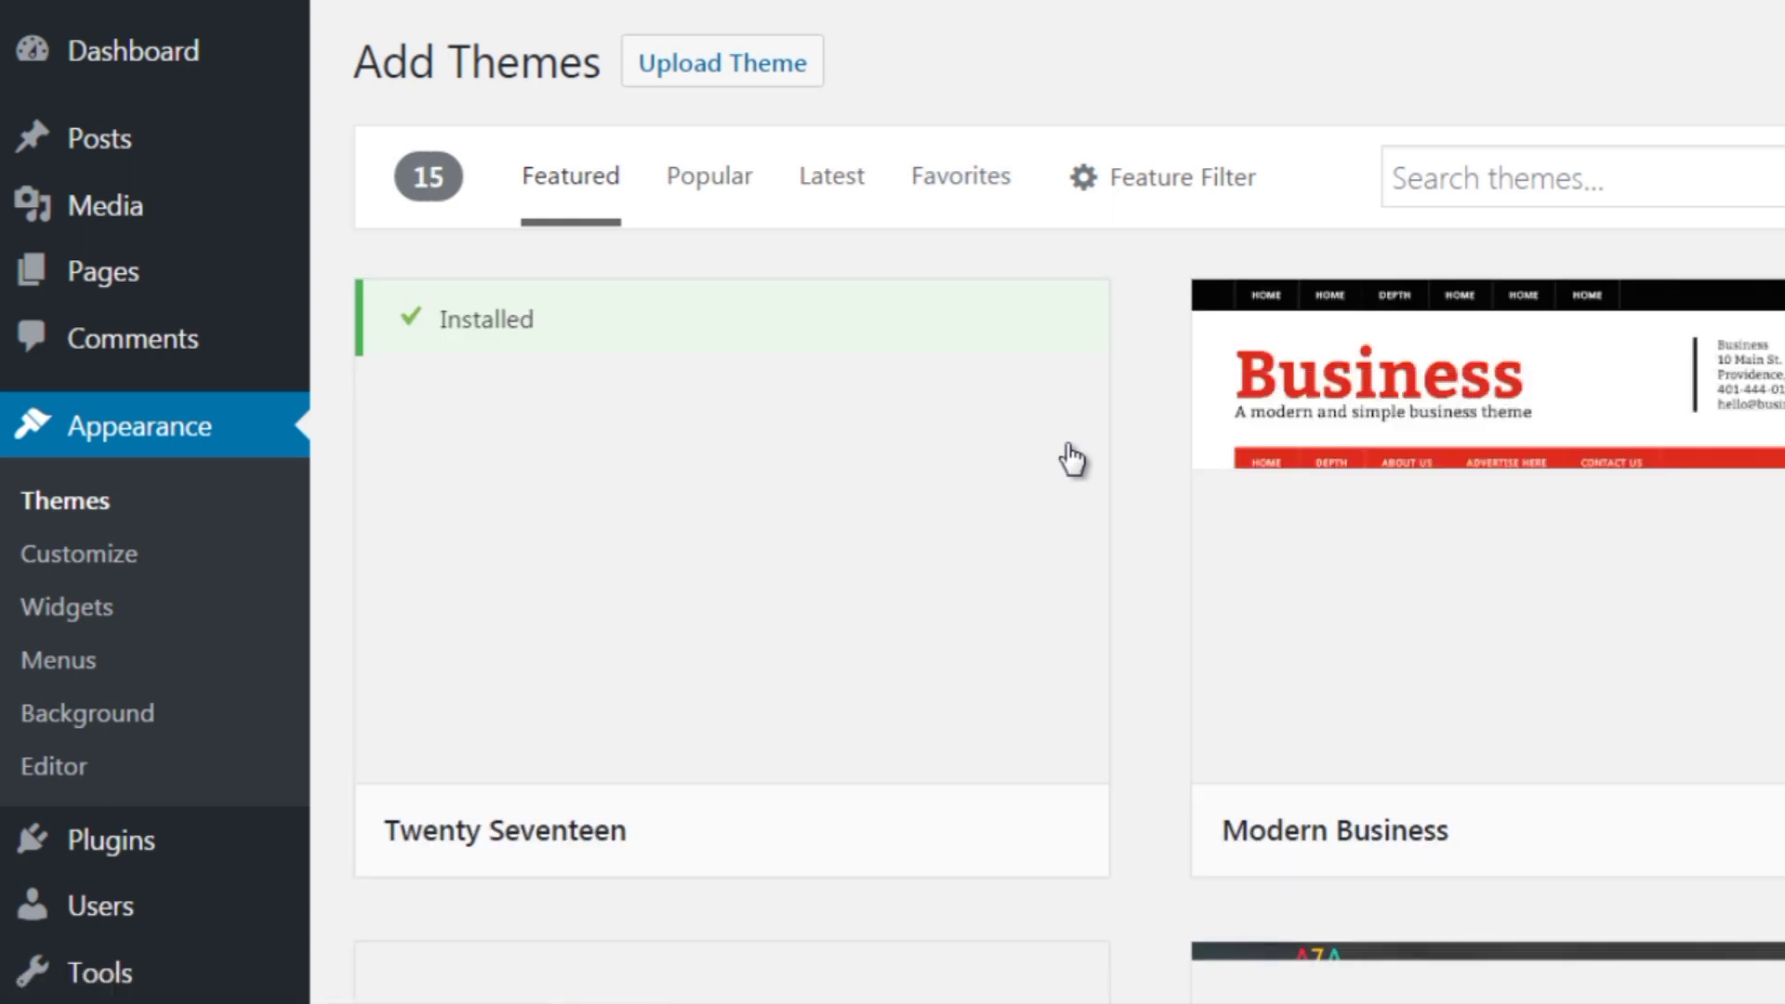
scroll(1186, 509, down, 7)
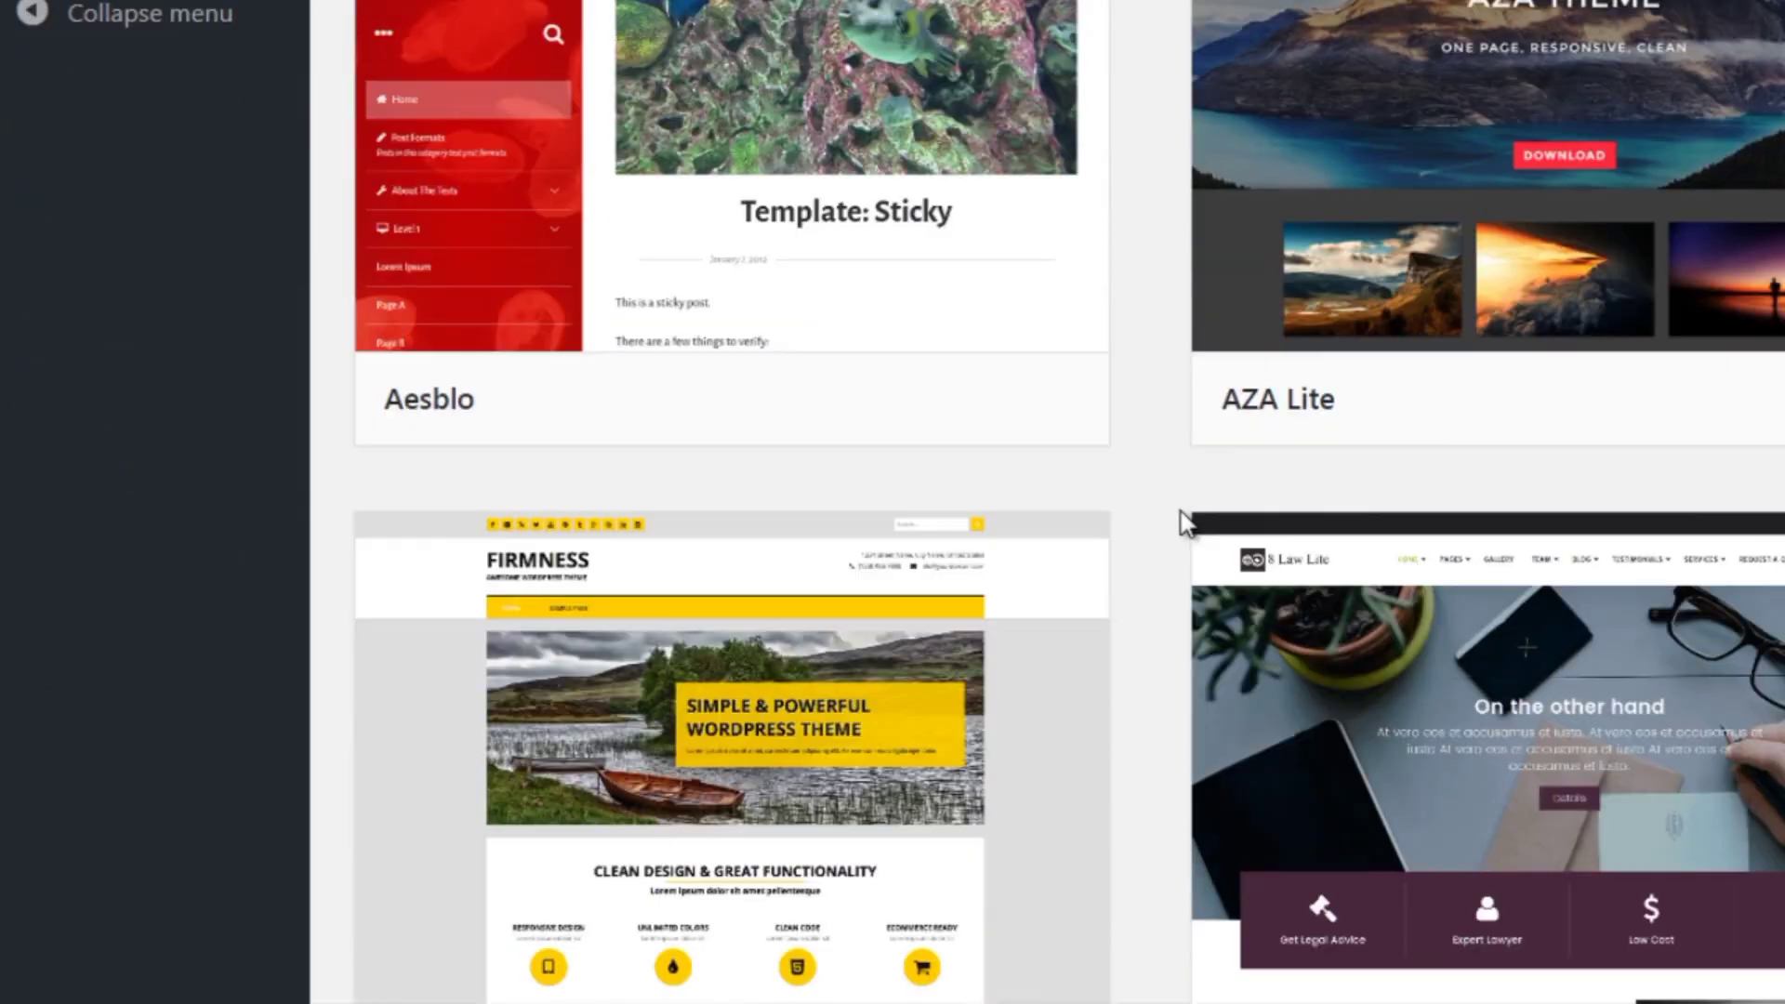
scroll(1179, 512, up, 2)
scroll(1179, 512, up, 5)
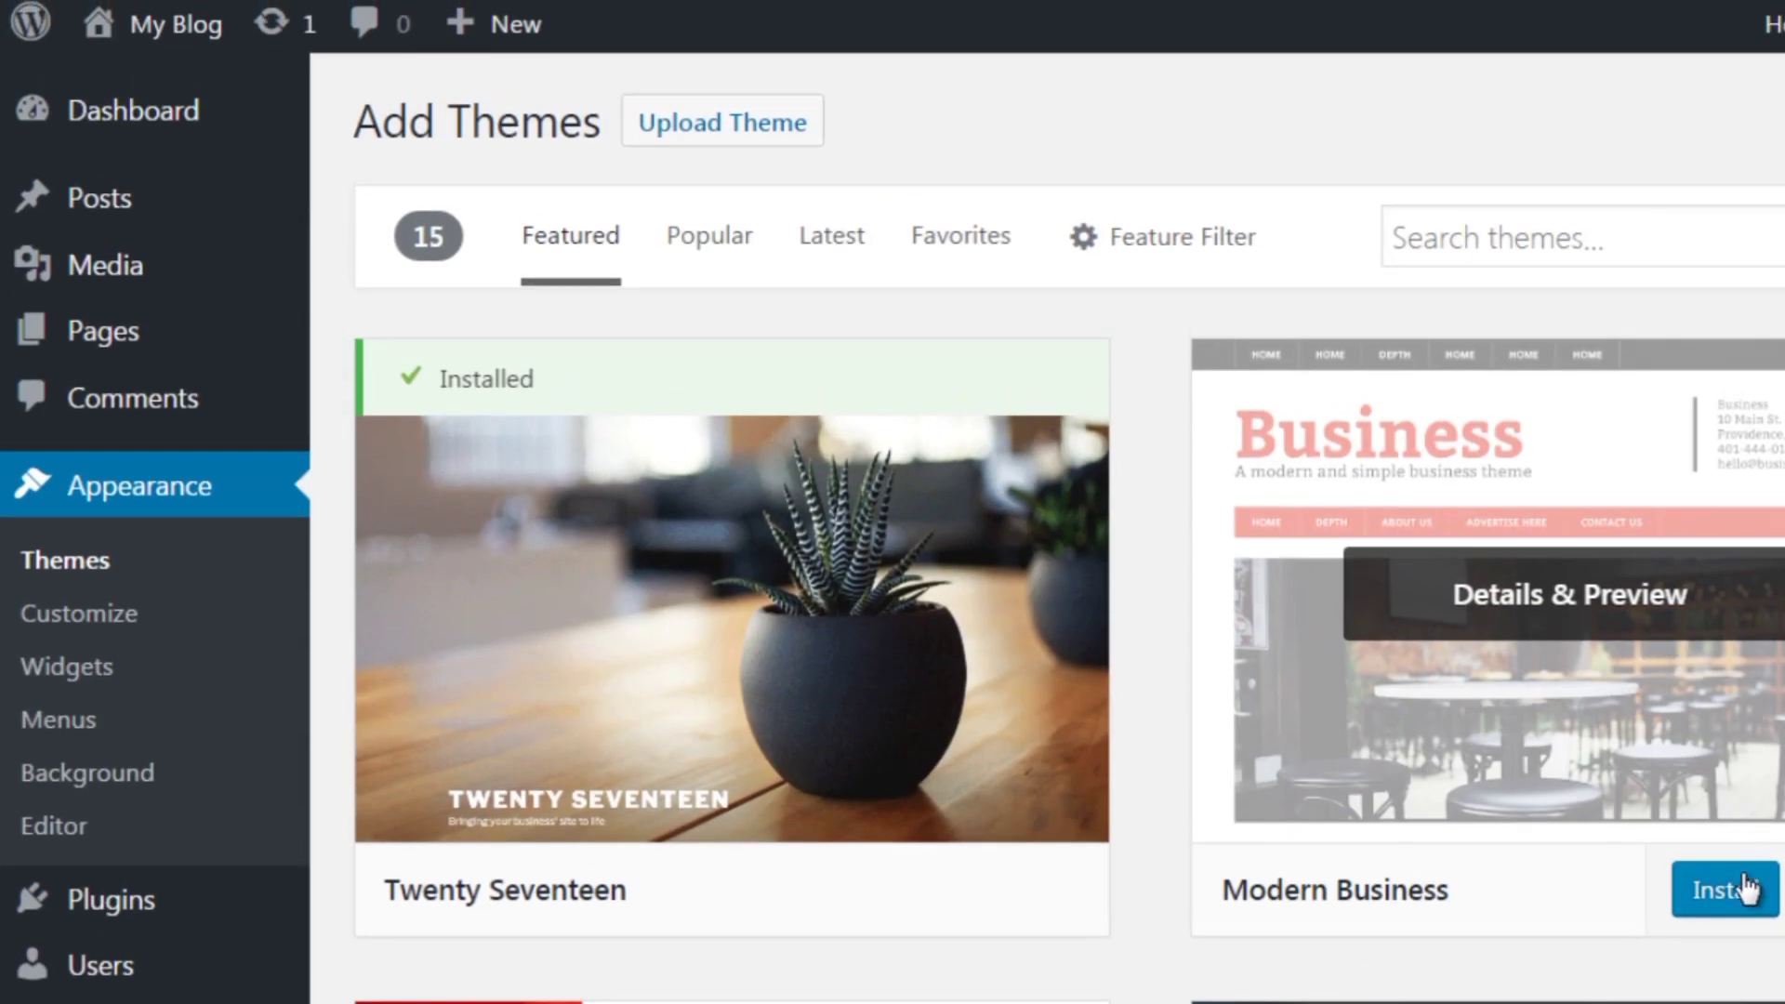
click(1735, 891)
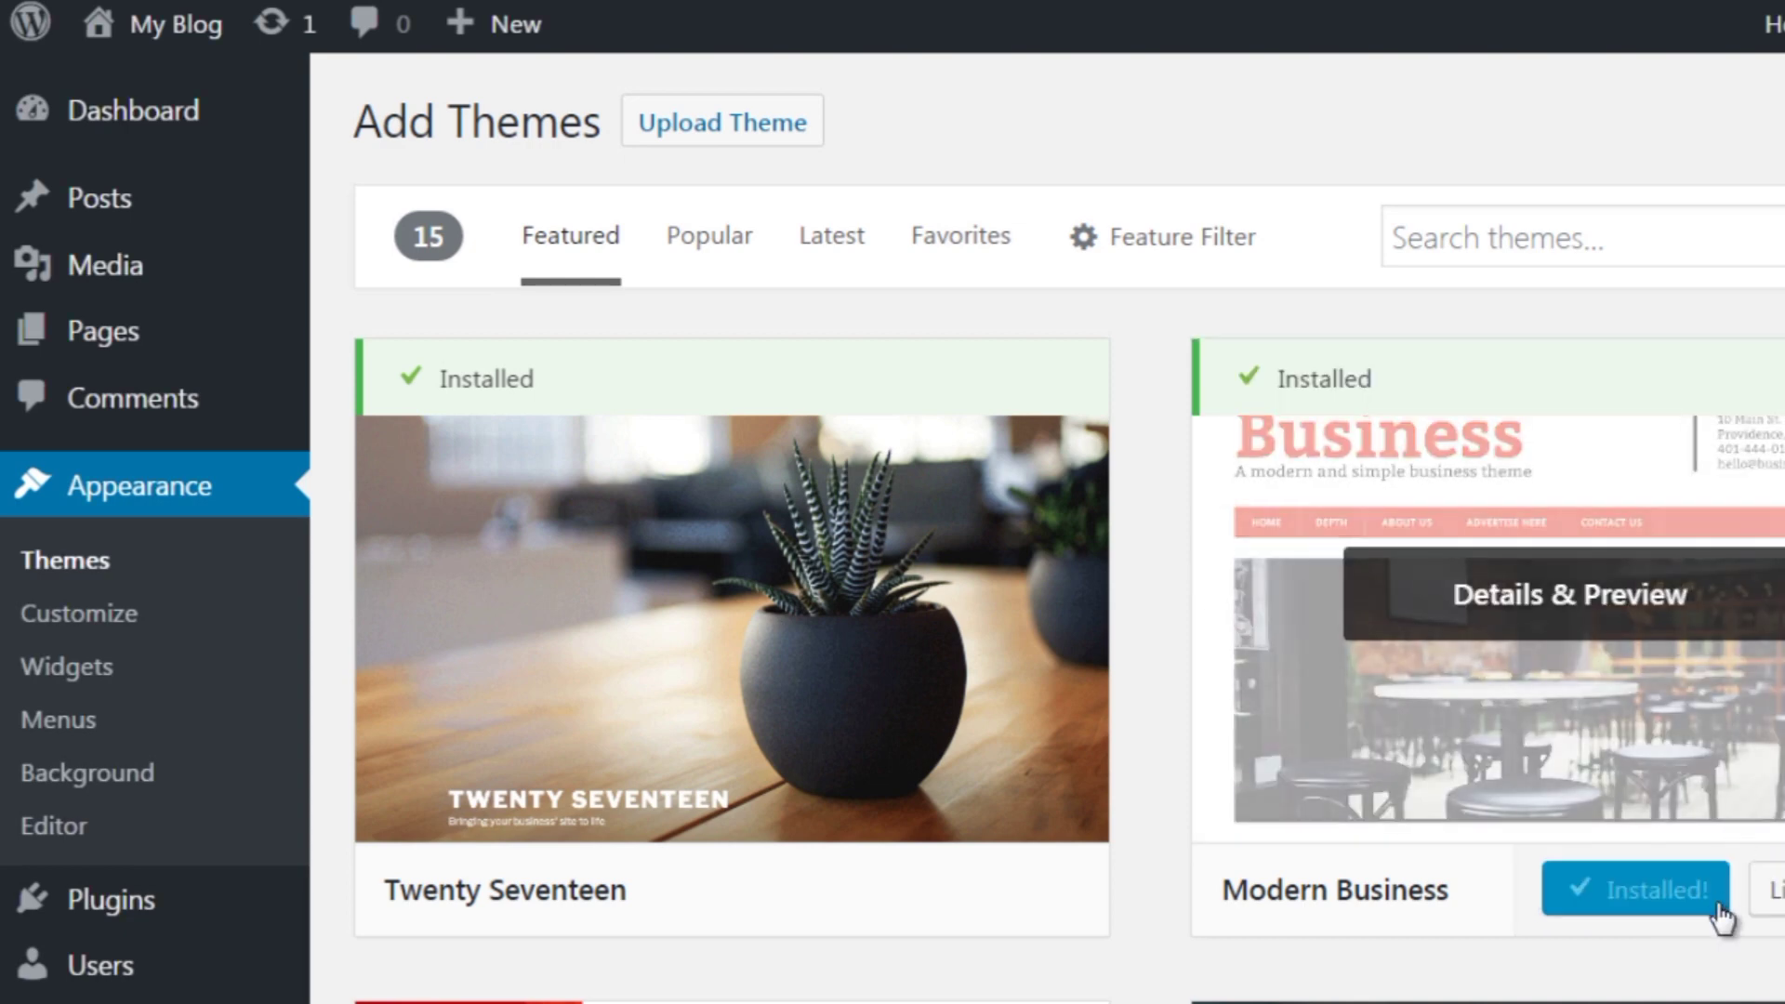
click(1718, 904)
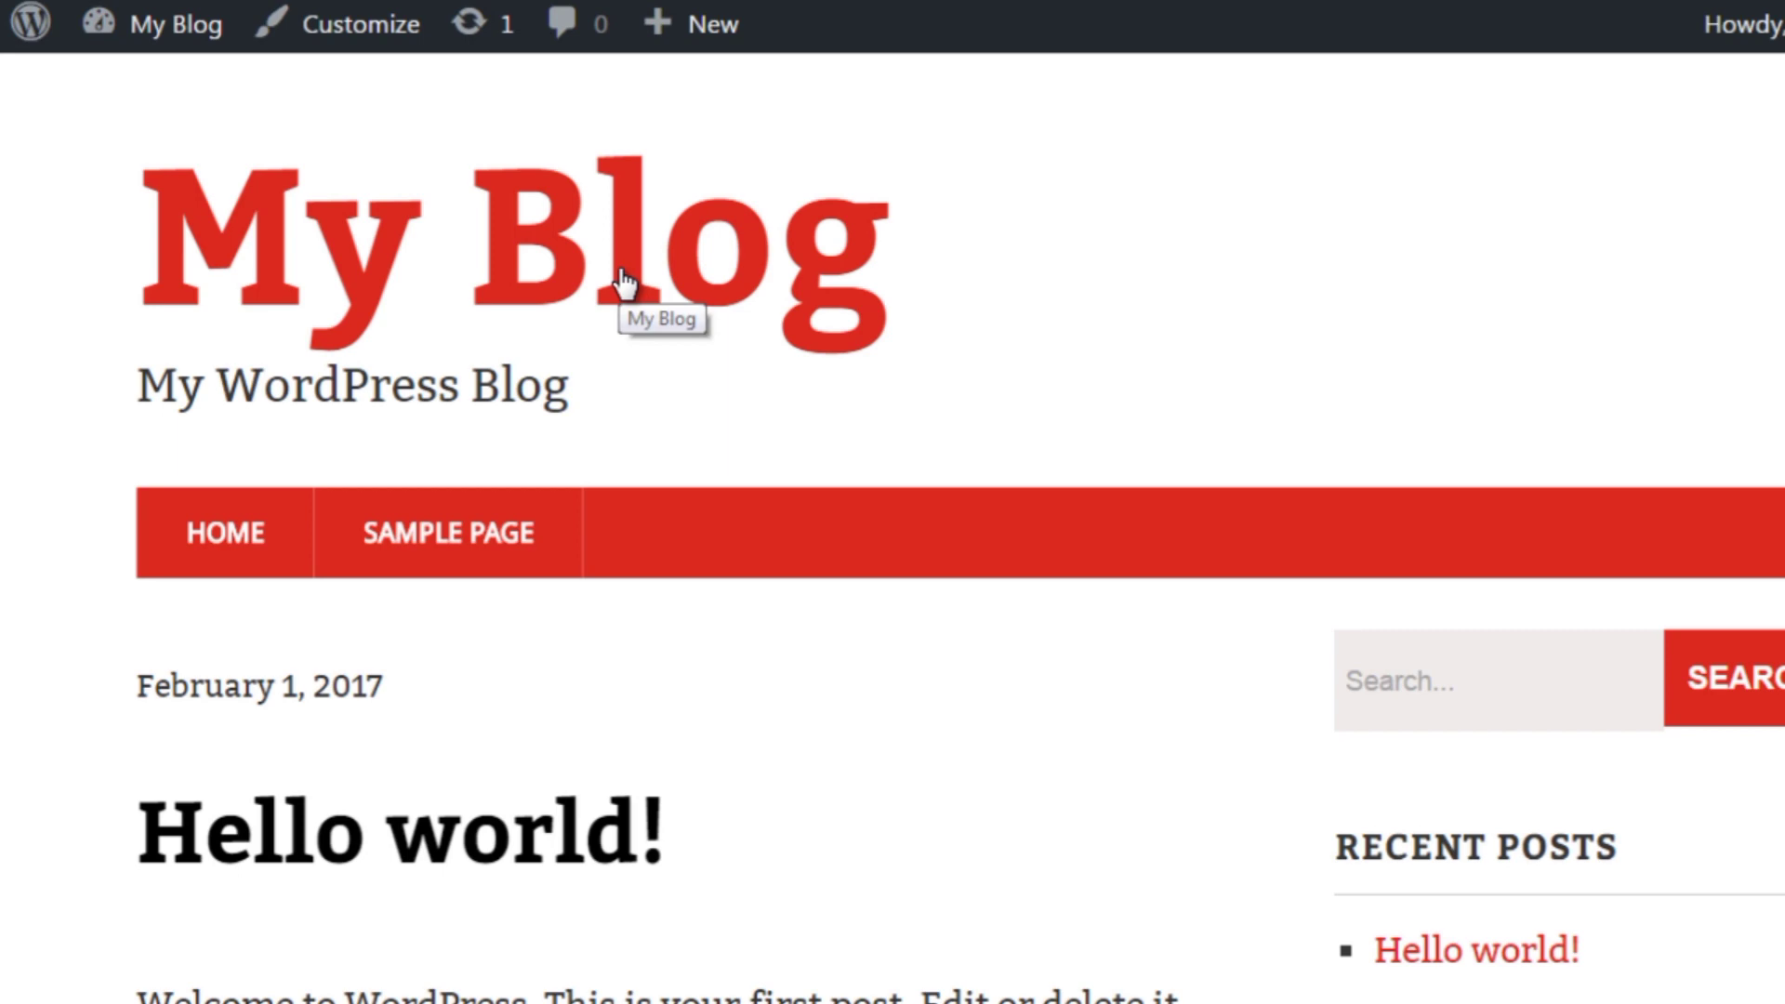
- Scroll through My Blog's red Modern Business front page and back to the top
scroll(816, 539, down, 10)
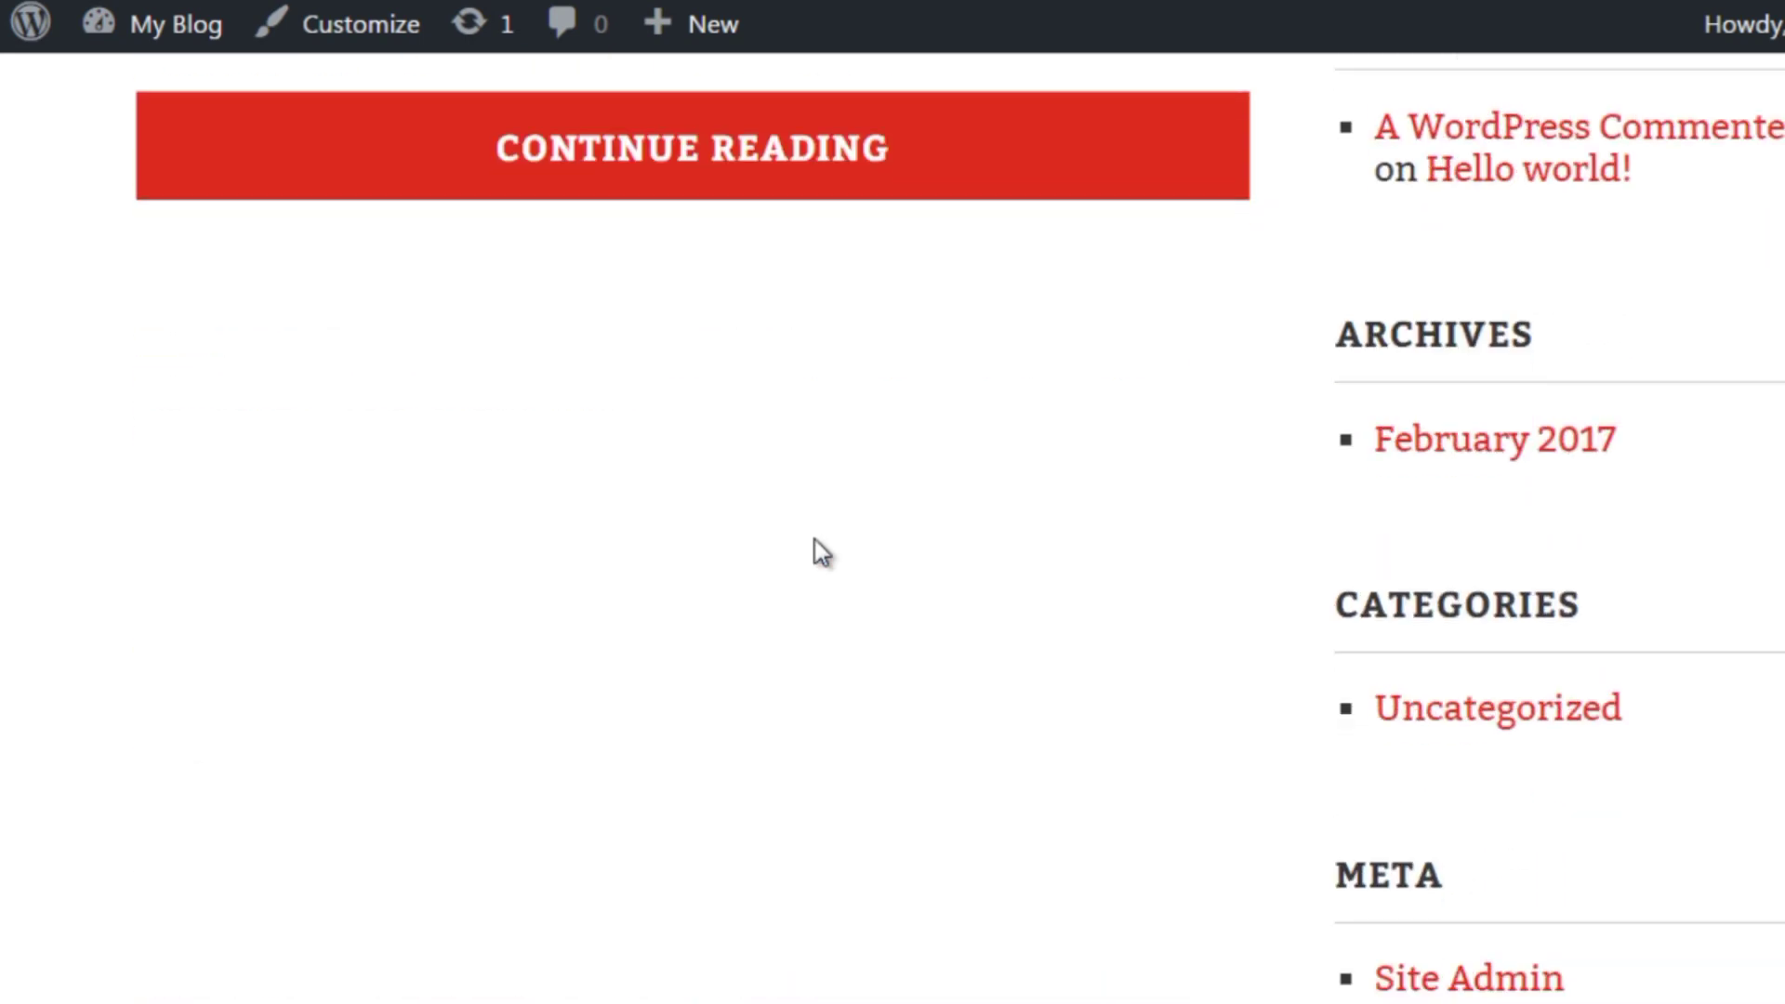
scroll(814, 550, down, 5)
scroll(815, 554, up, 15)
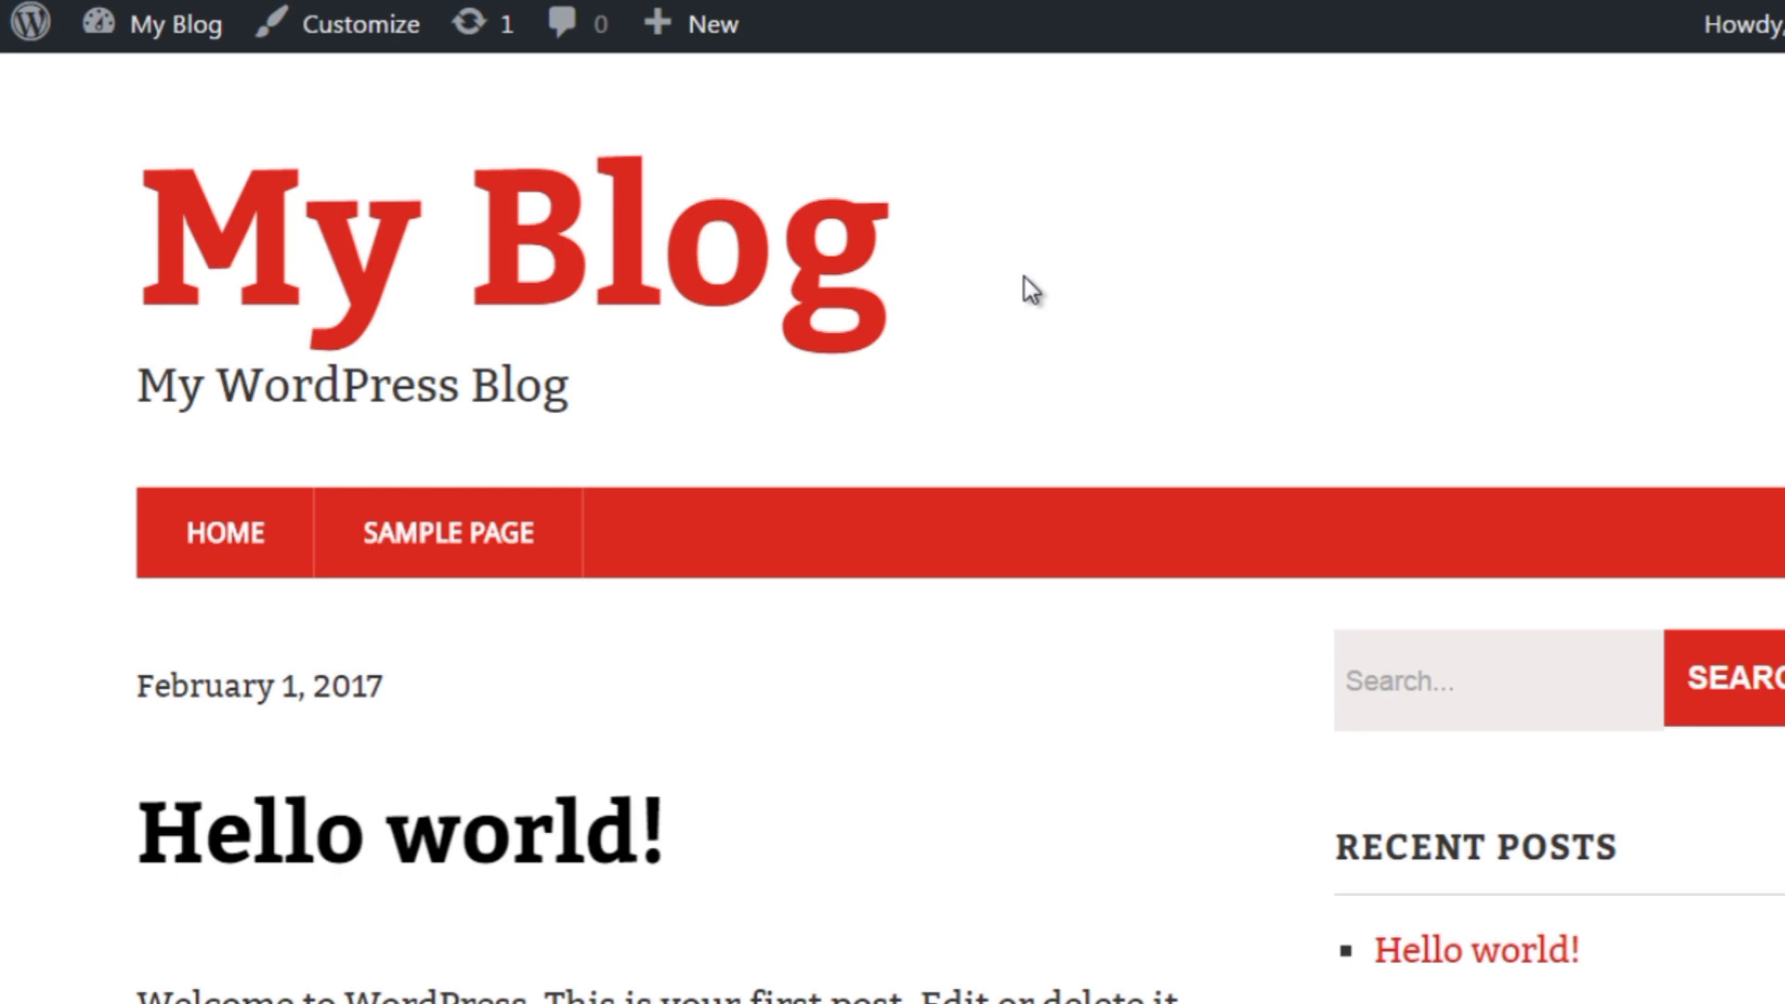
- Go to themeforest.net and filter to the WordPress › Blog / Magazine category
key(ctrl+l)
text(theme)
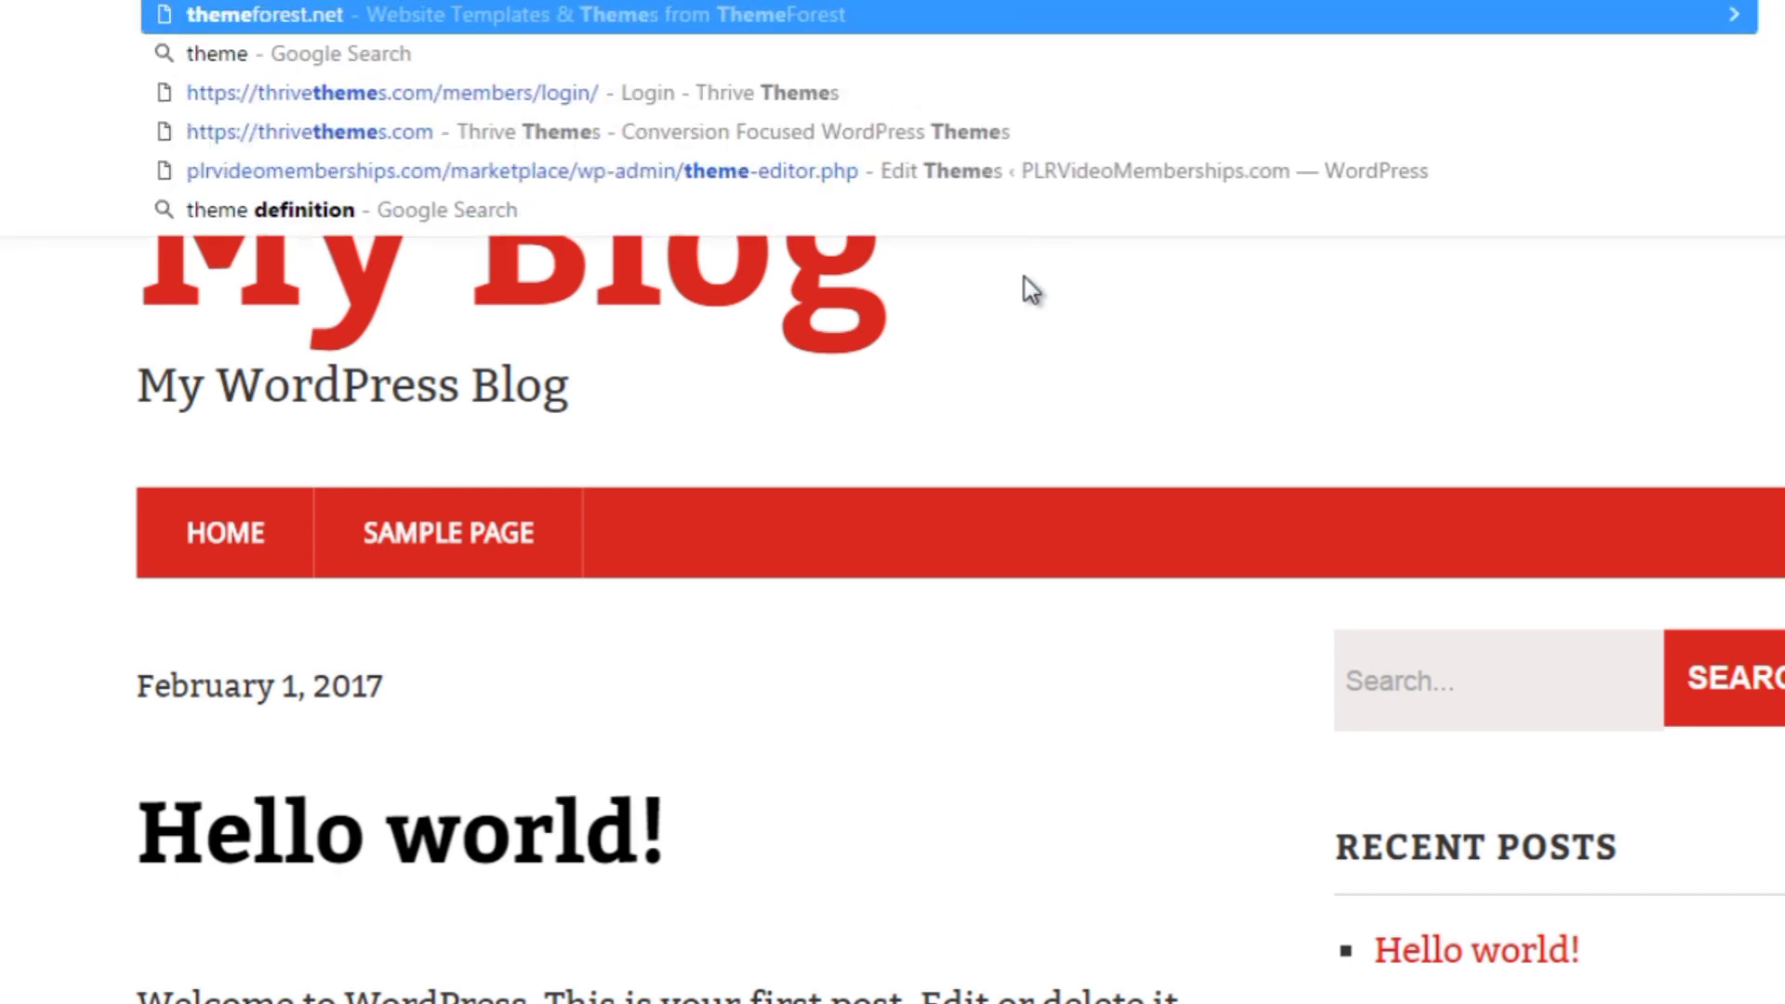
key(Return)
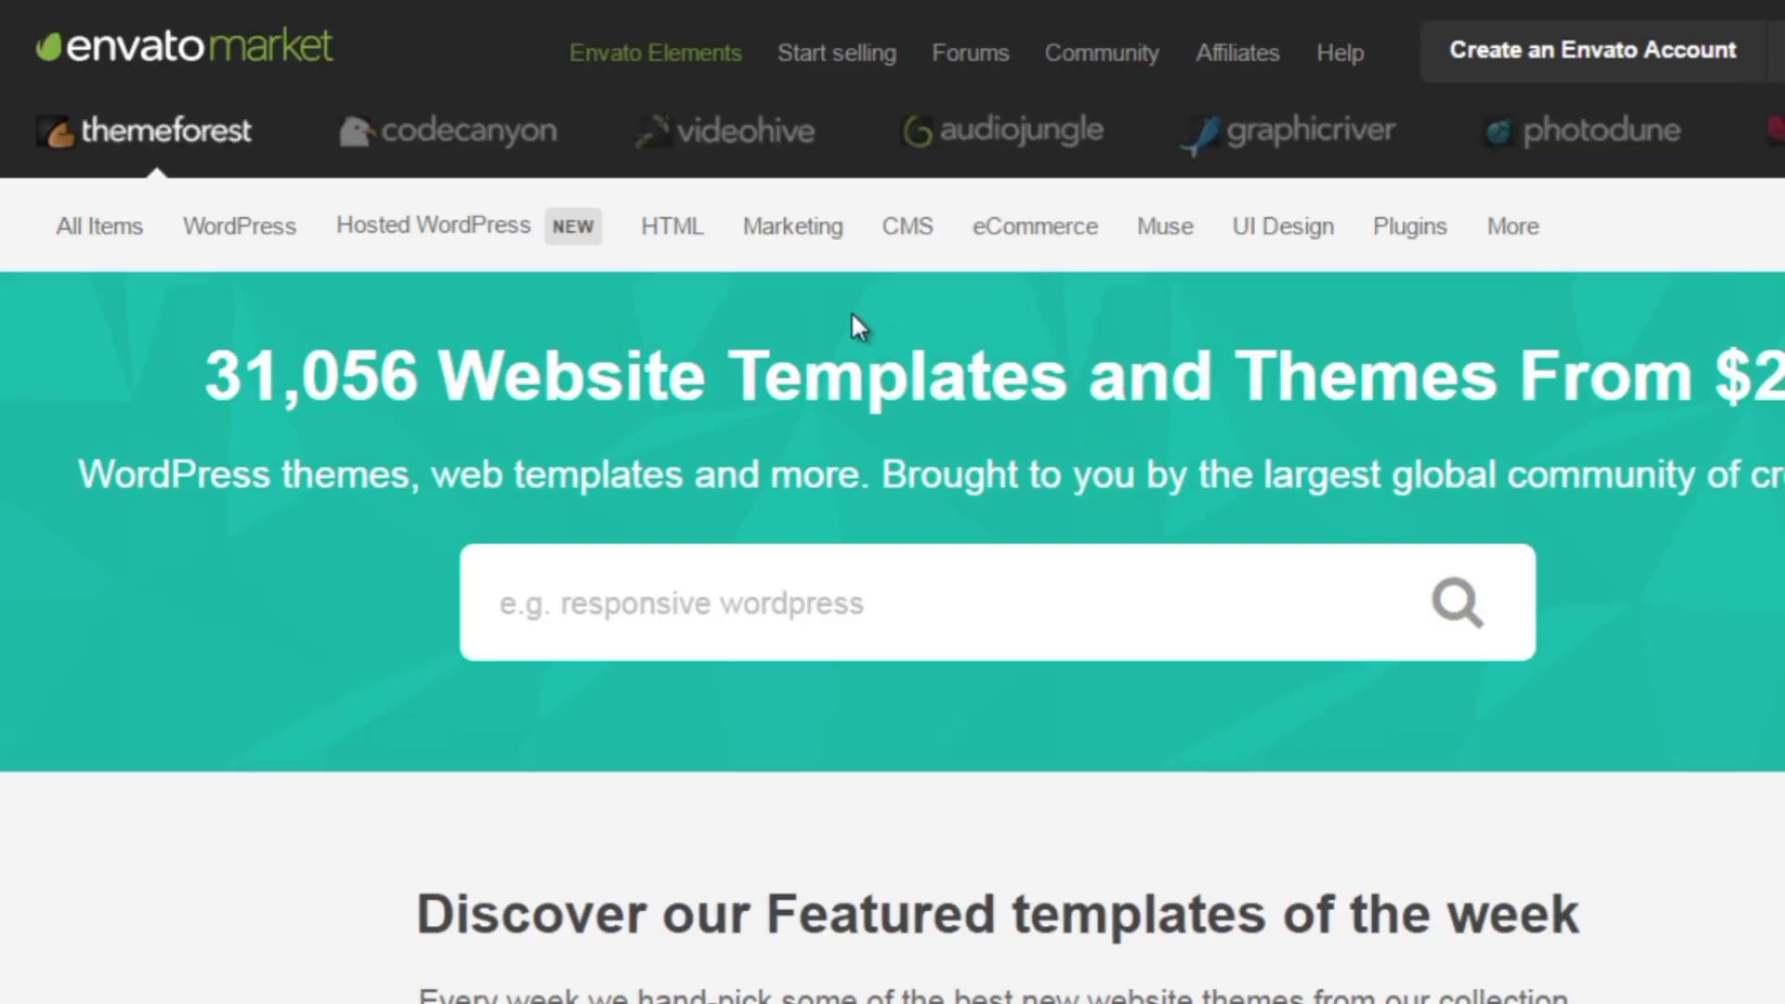
mouse_move(246, 234)
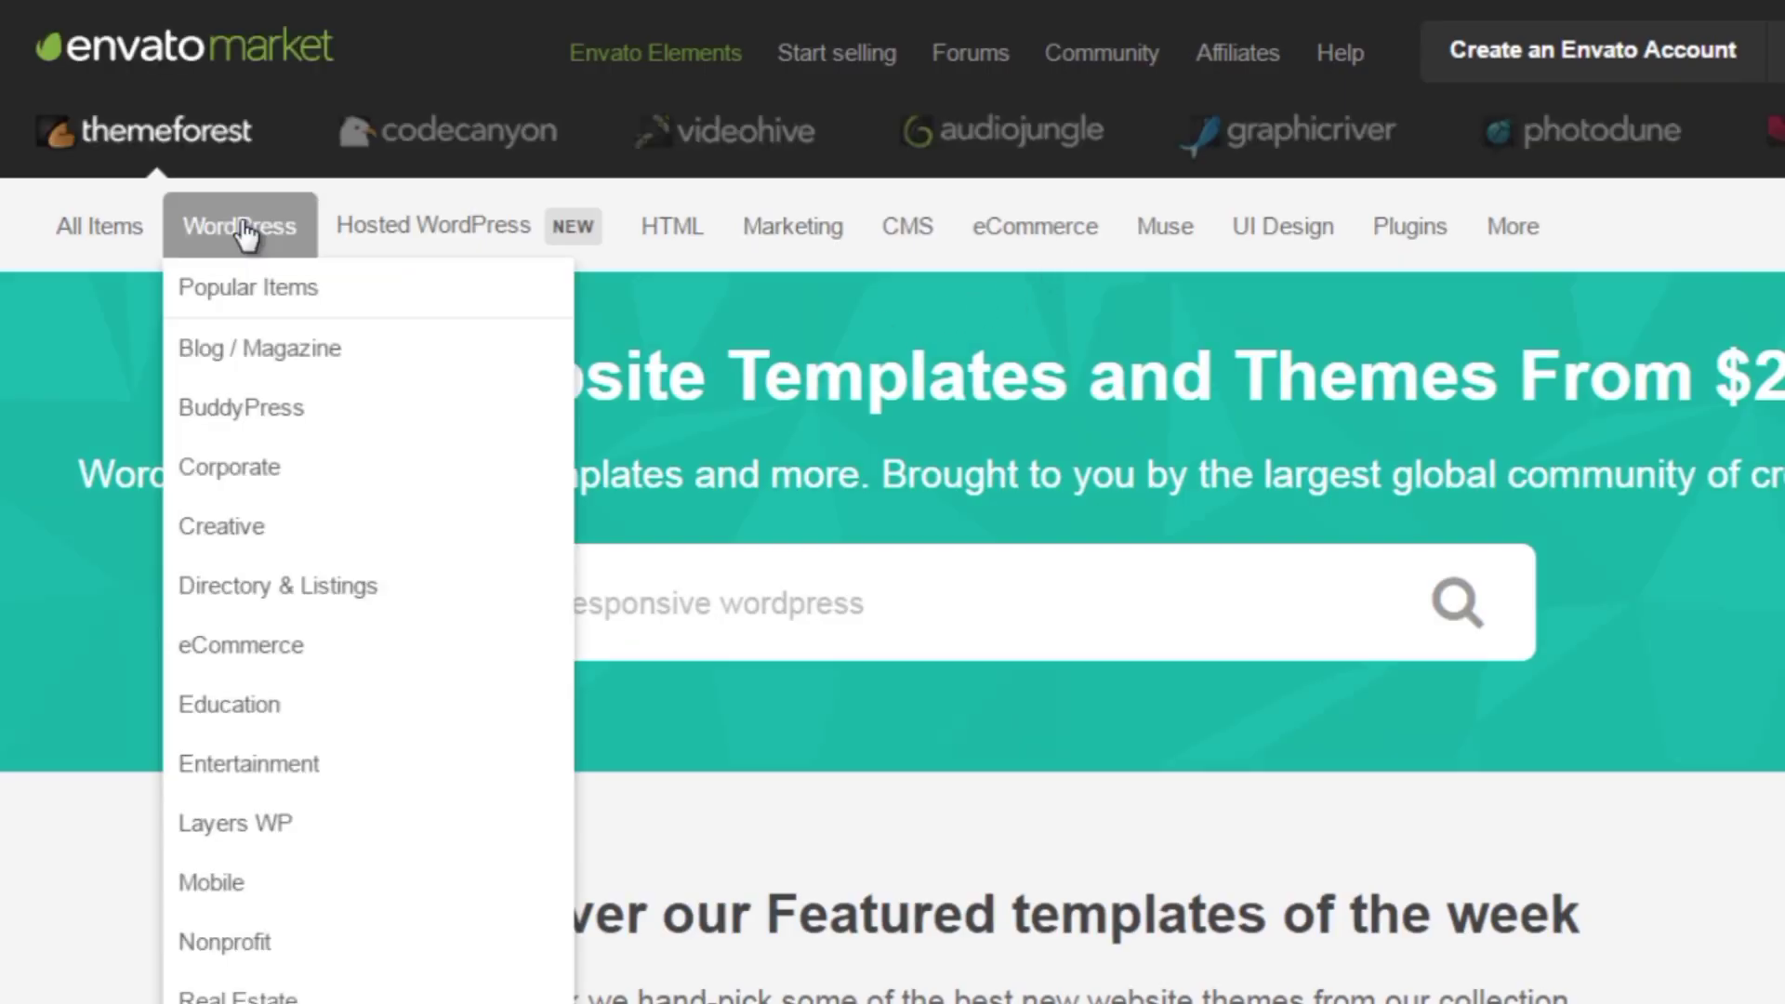
scroll(331, 703, down, 3)
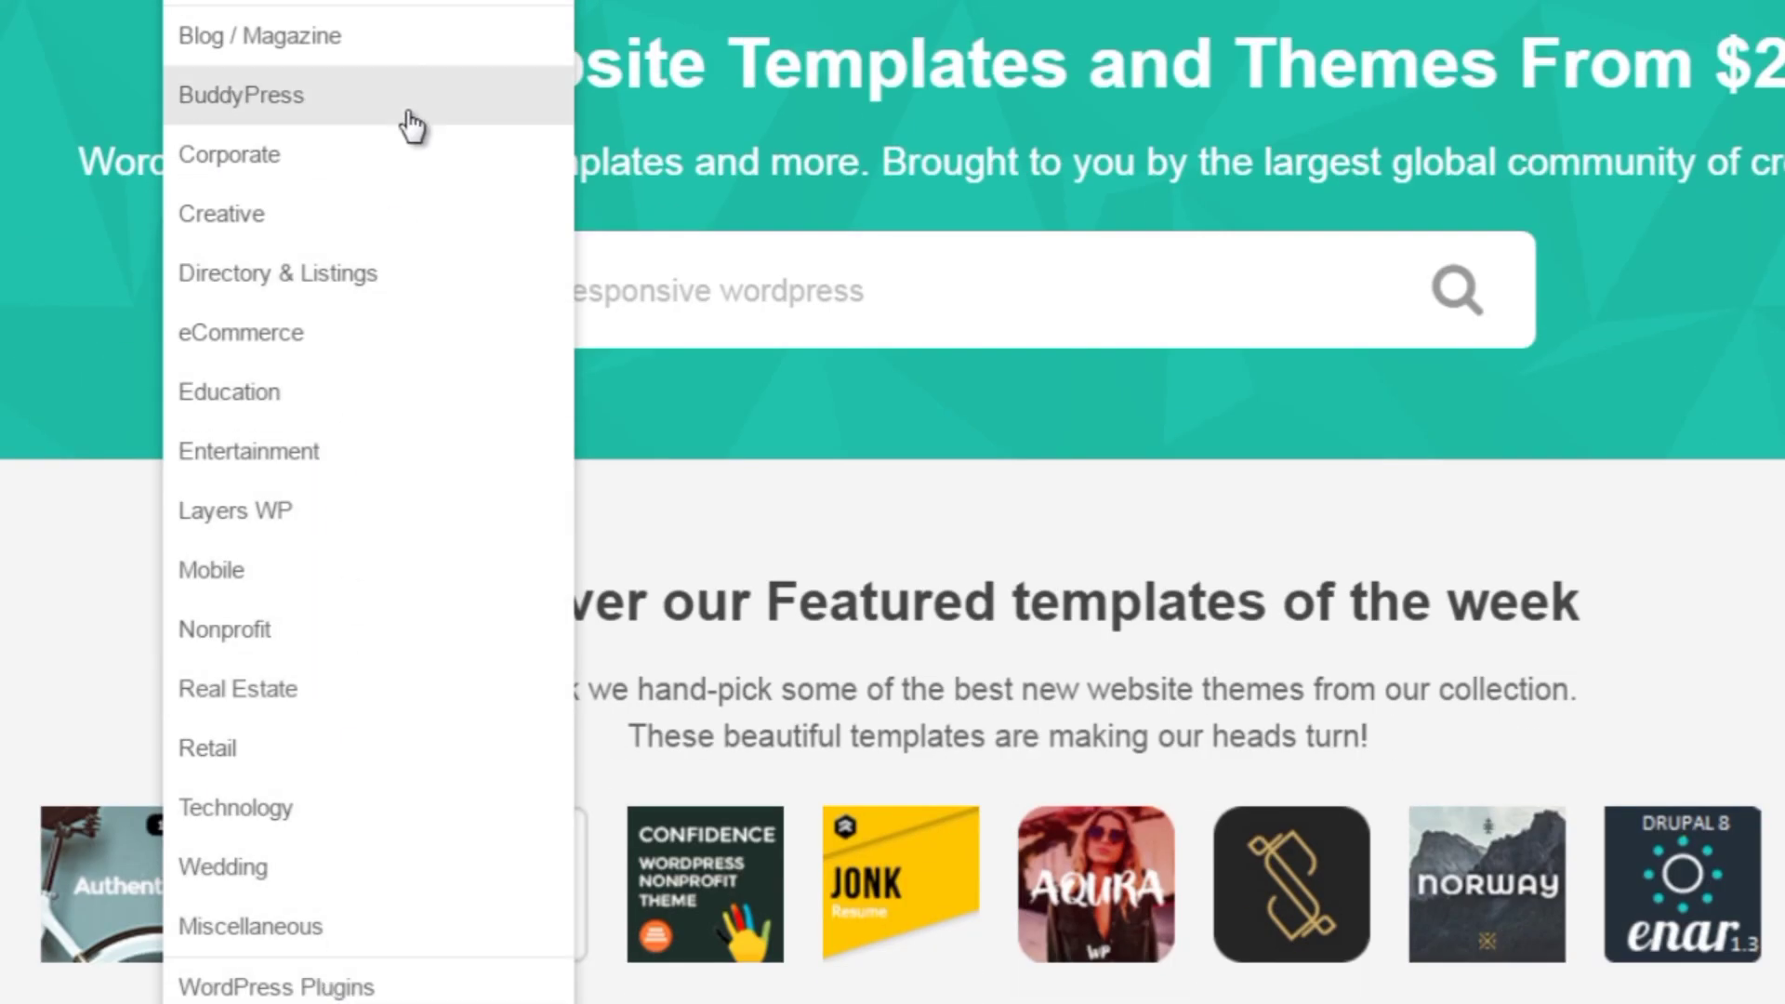
click(240, 35)
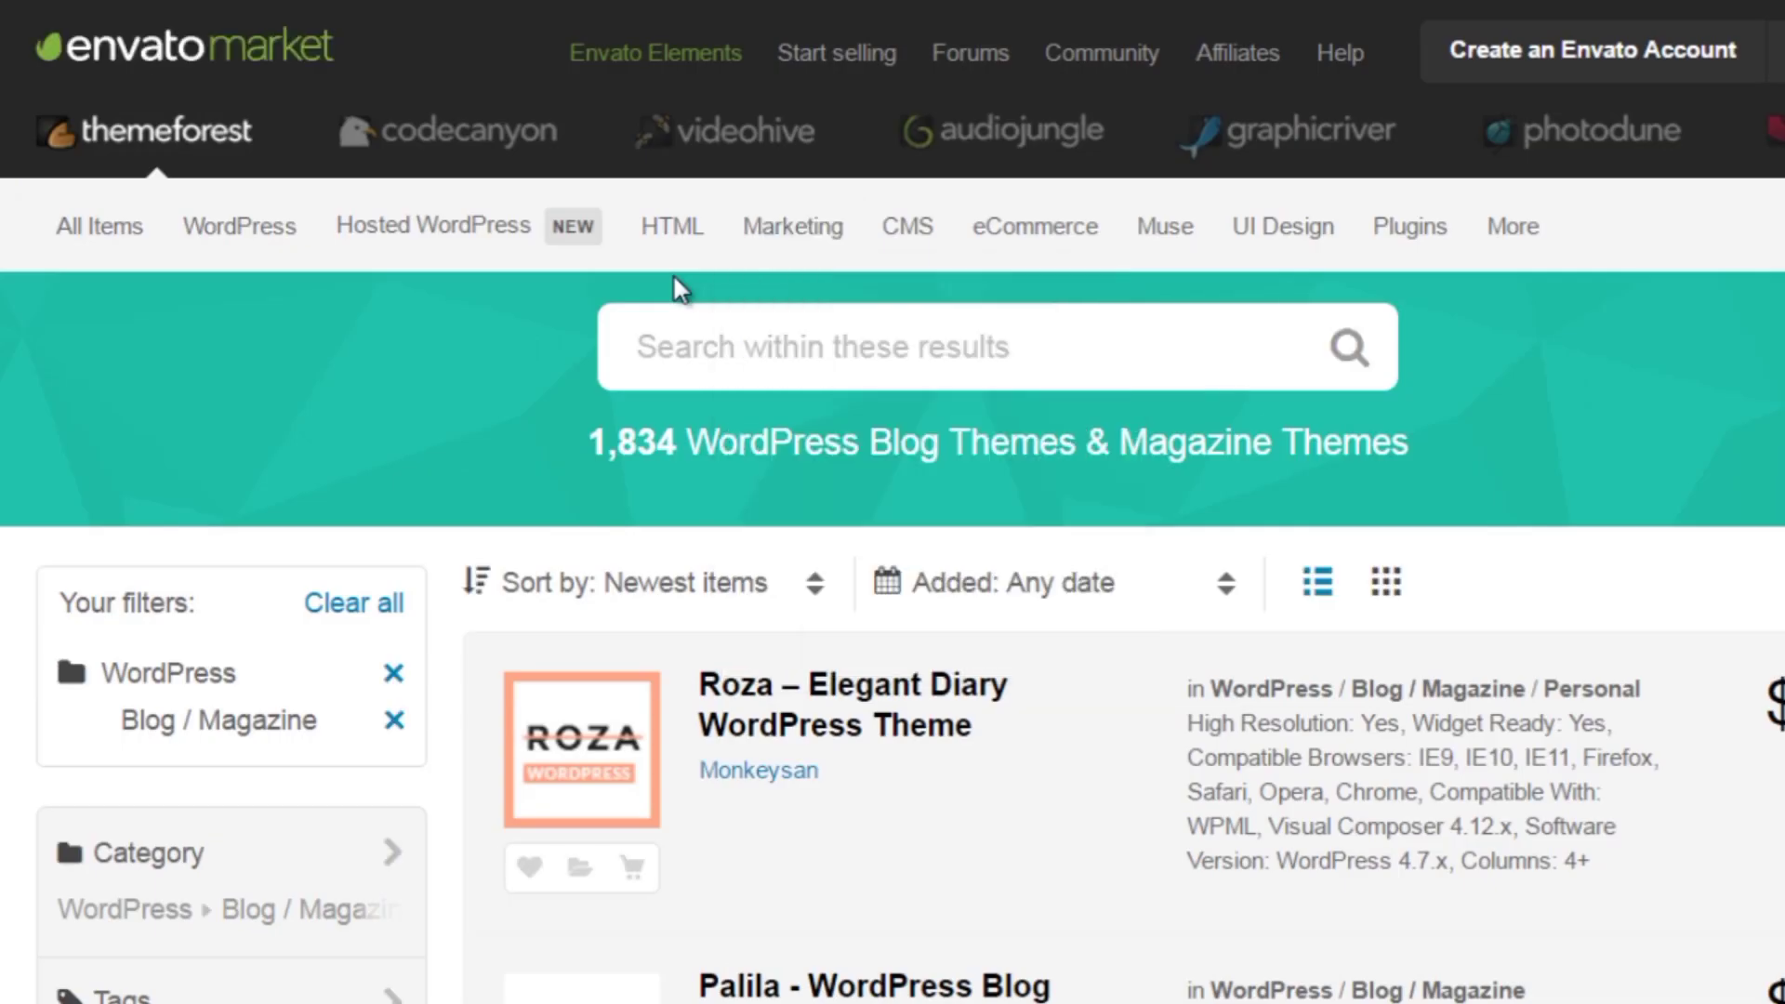
- Browse the 1,834 WordPress Blog & Magazine theme results, starting with Roza
scroll(669, 350, down, 4)
scroll(669, 351, up, 4)
mouse_move(307, 270)
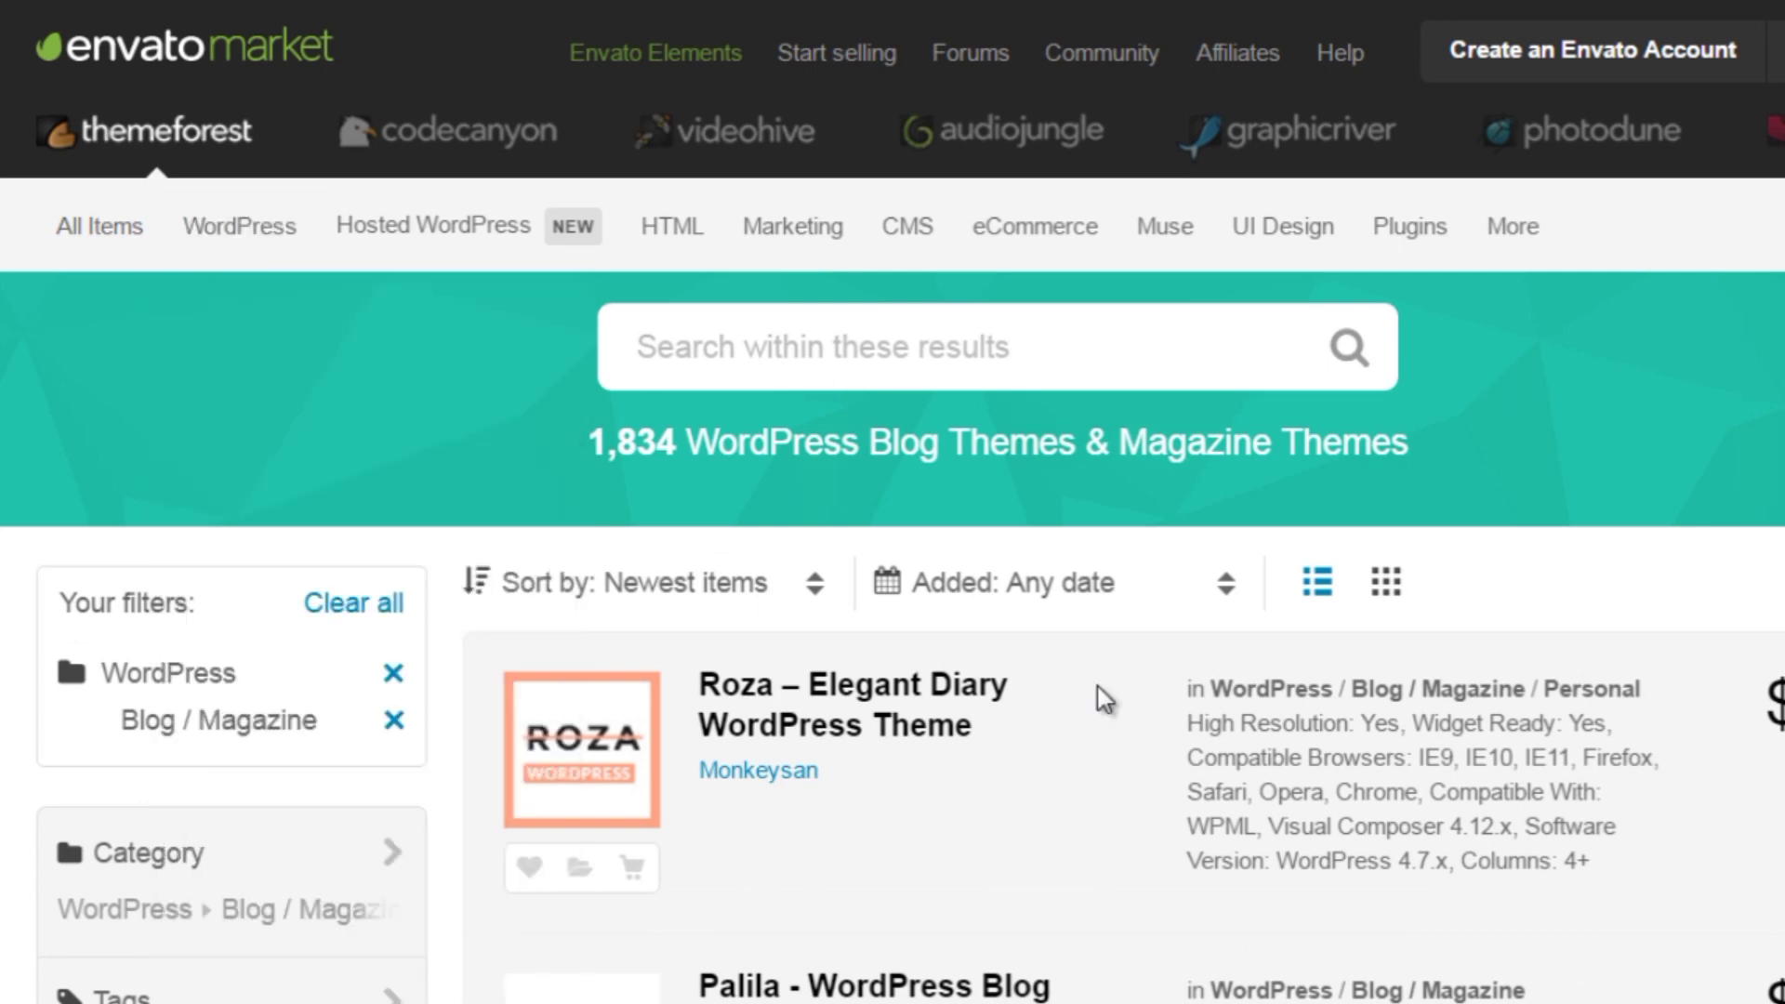
scroll(1097, 688, down, 12)
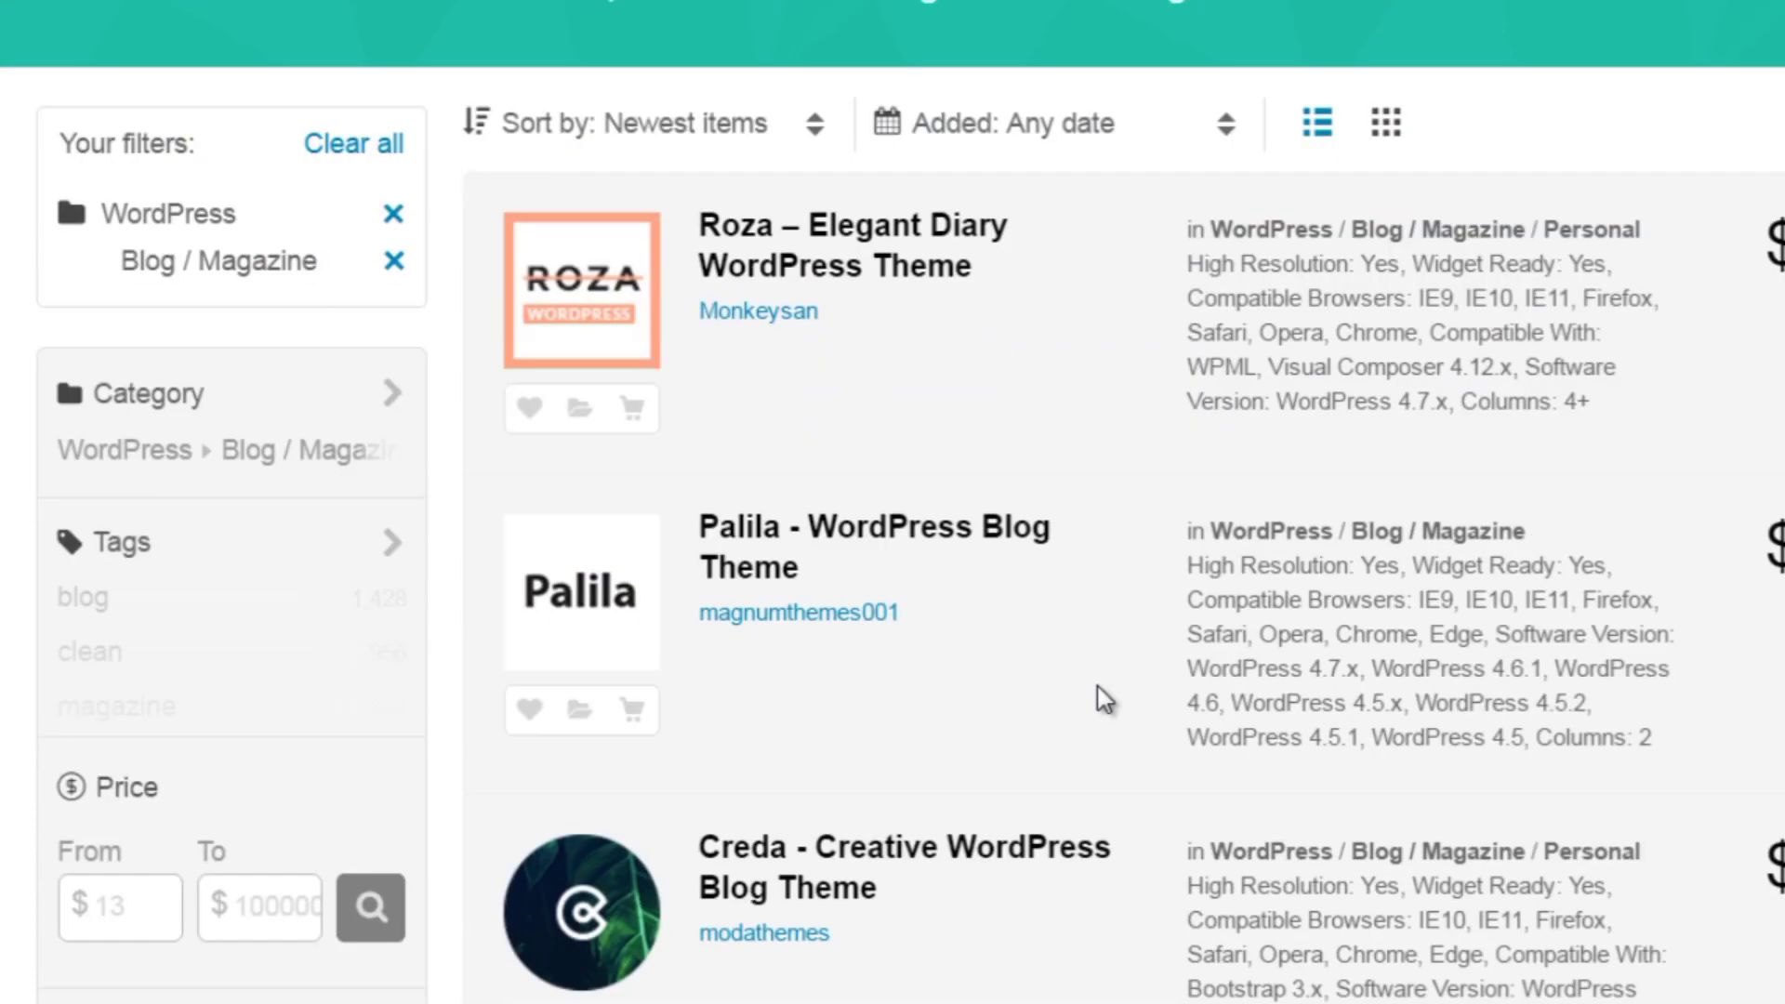
scroll(1100, 692, down, 6)
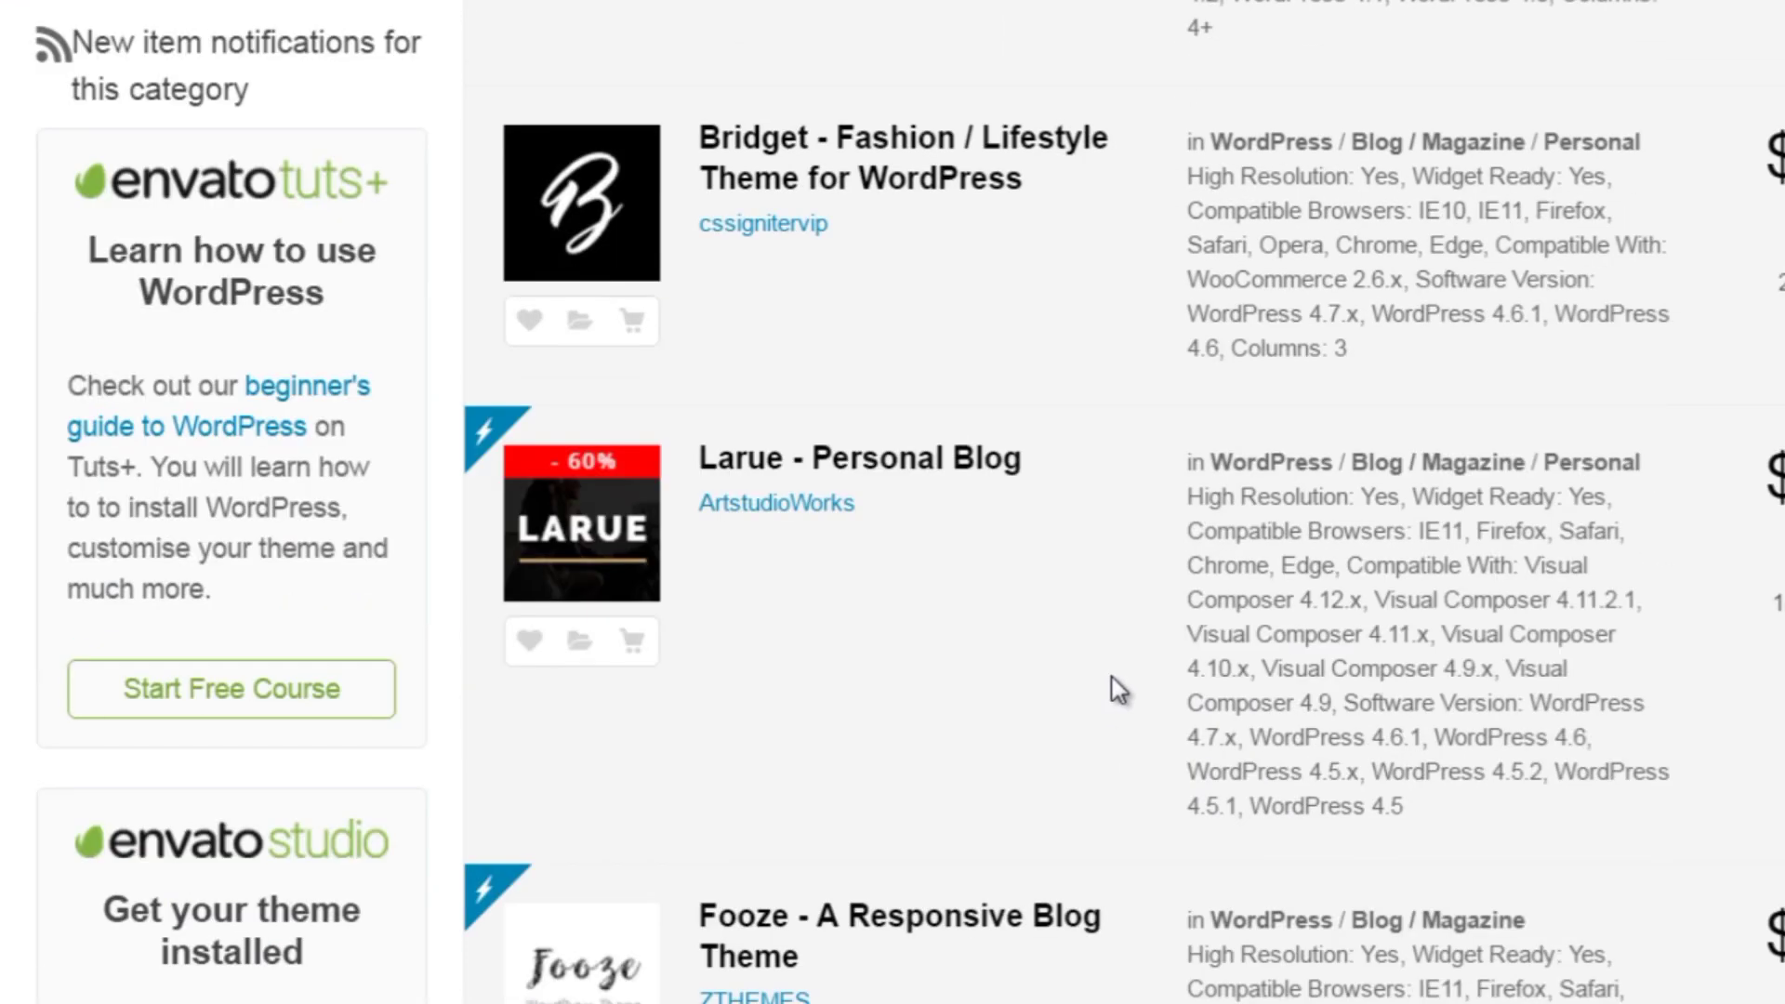
scroll(1112, 676, down, 15)
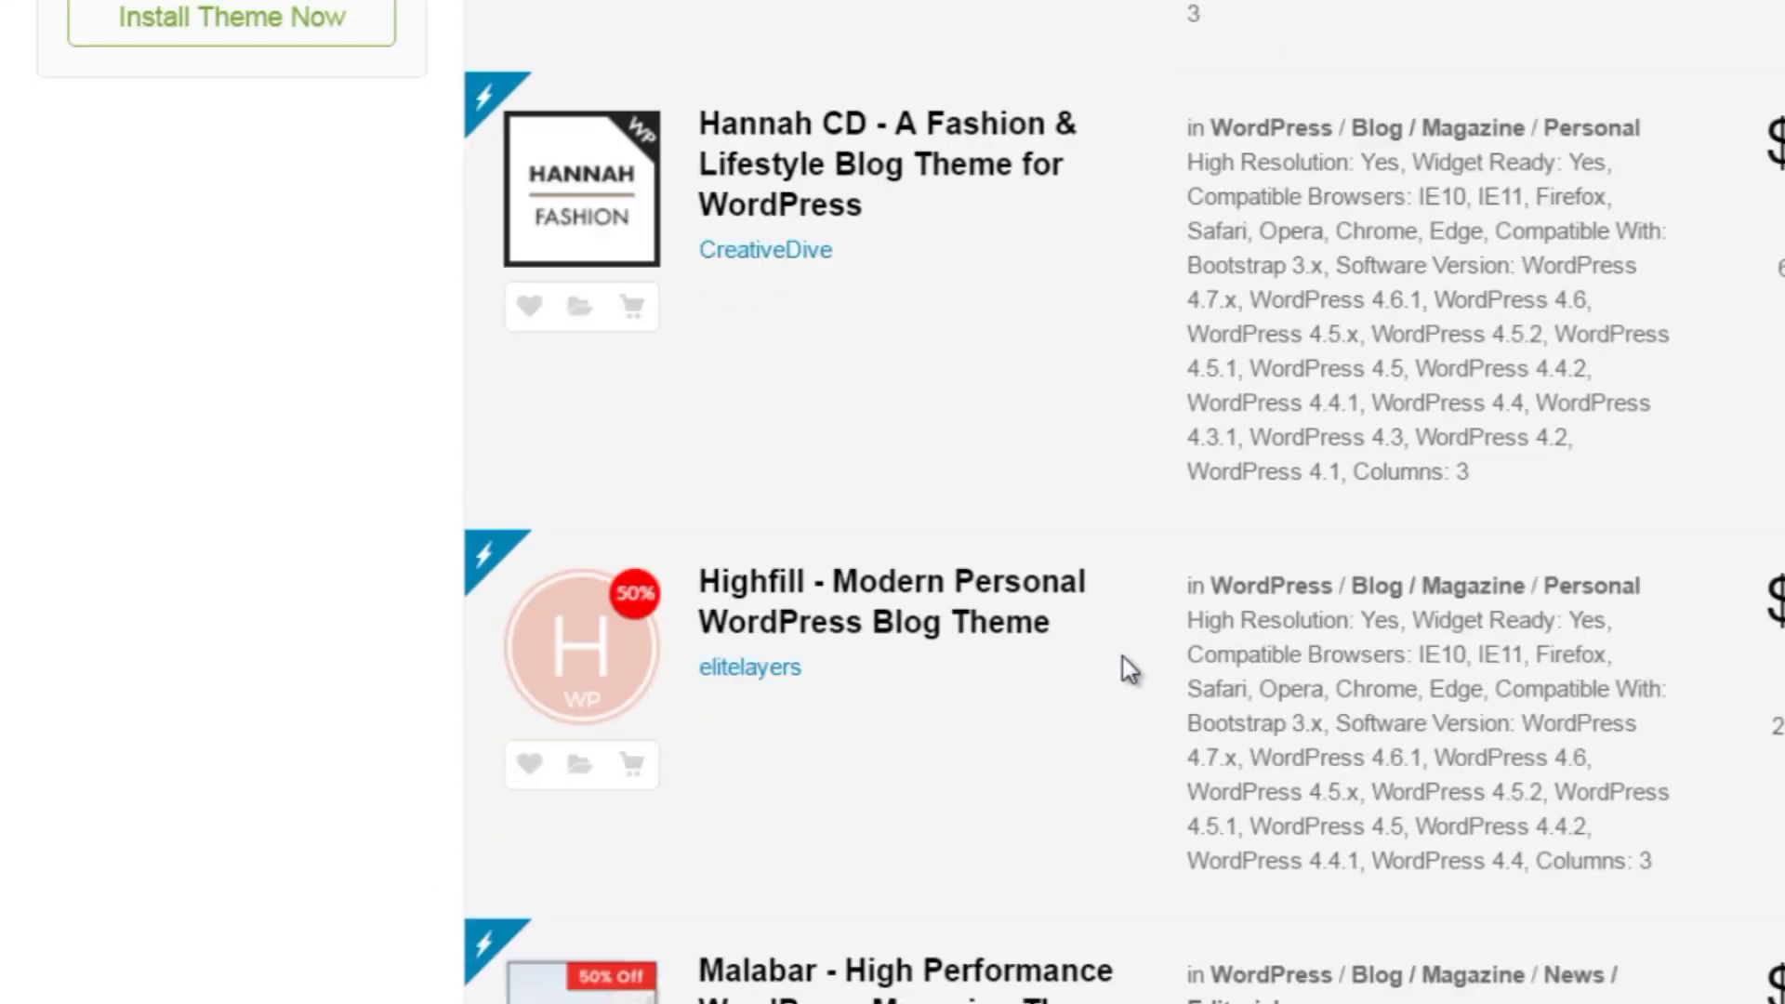
scroll(1131, 649, up, 20)
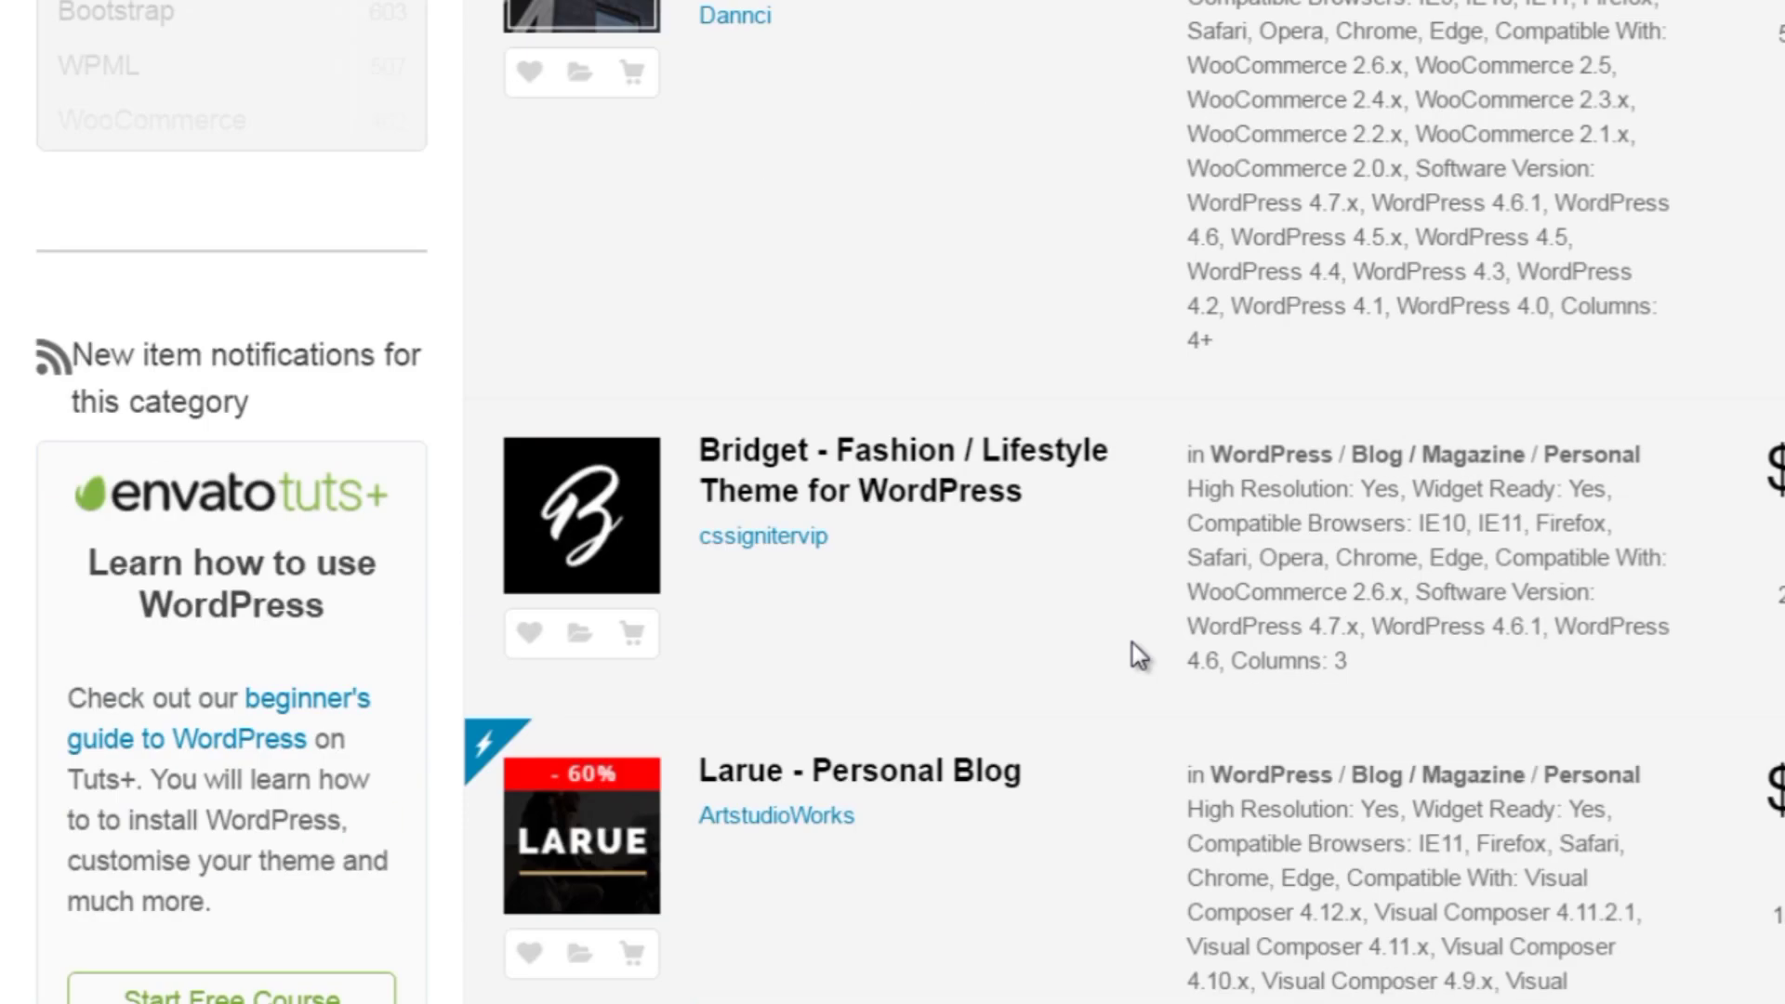
scroll(1132, 643, up, 11)
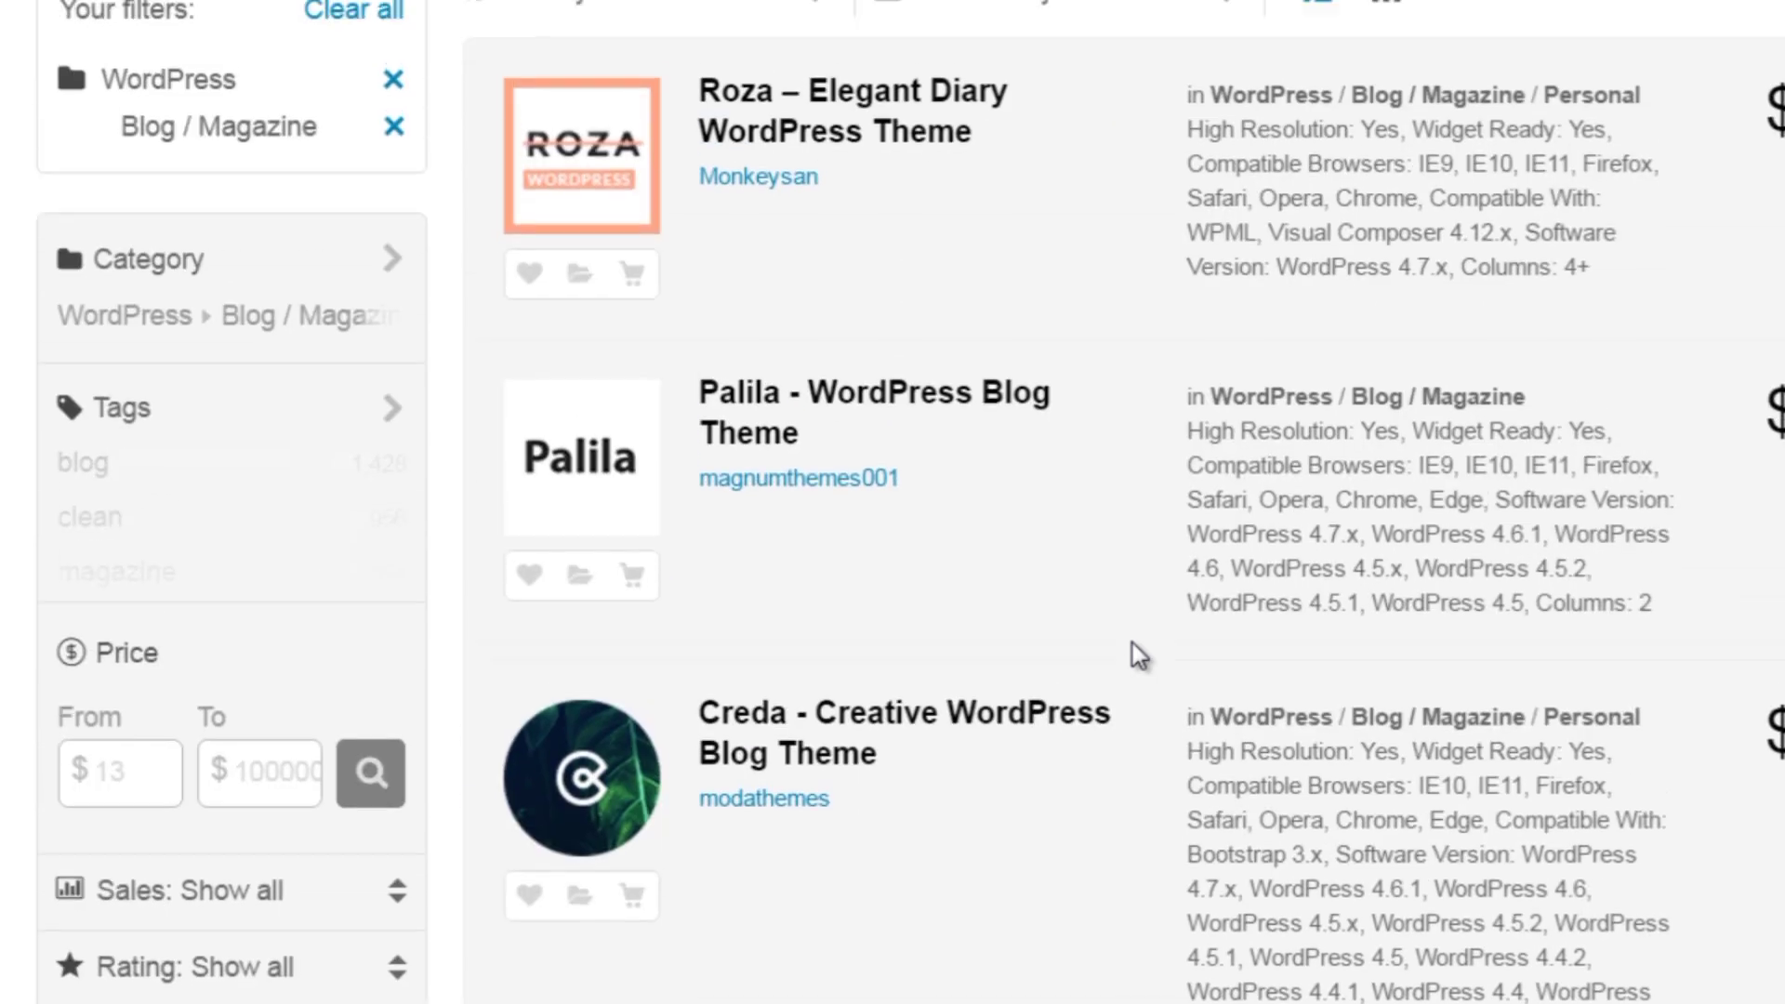
scroll(1134, 641, down, 5)
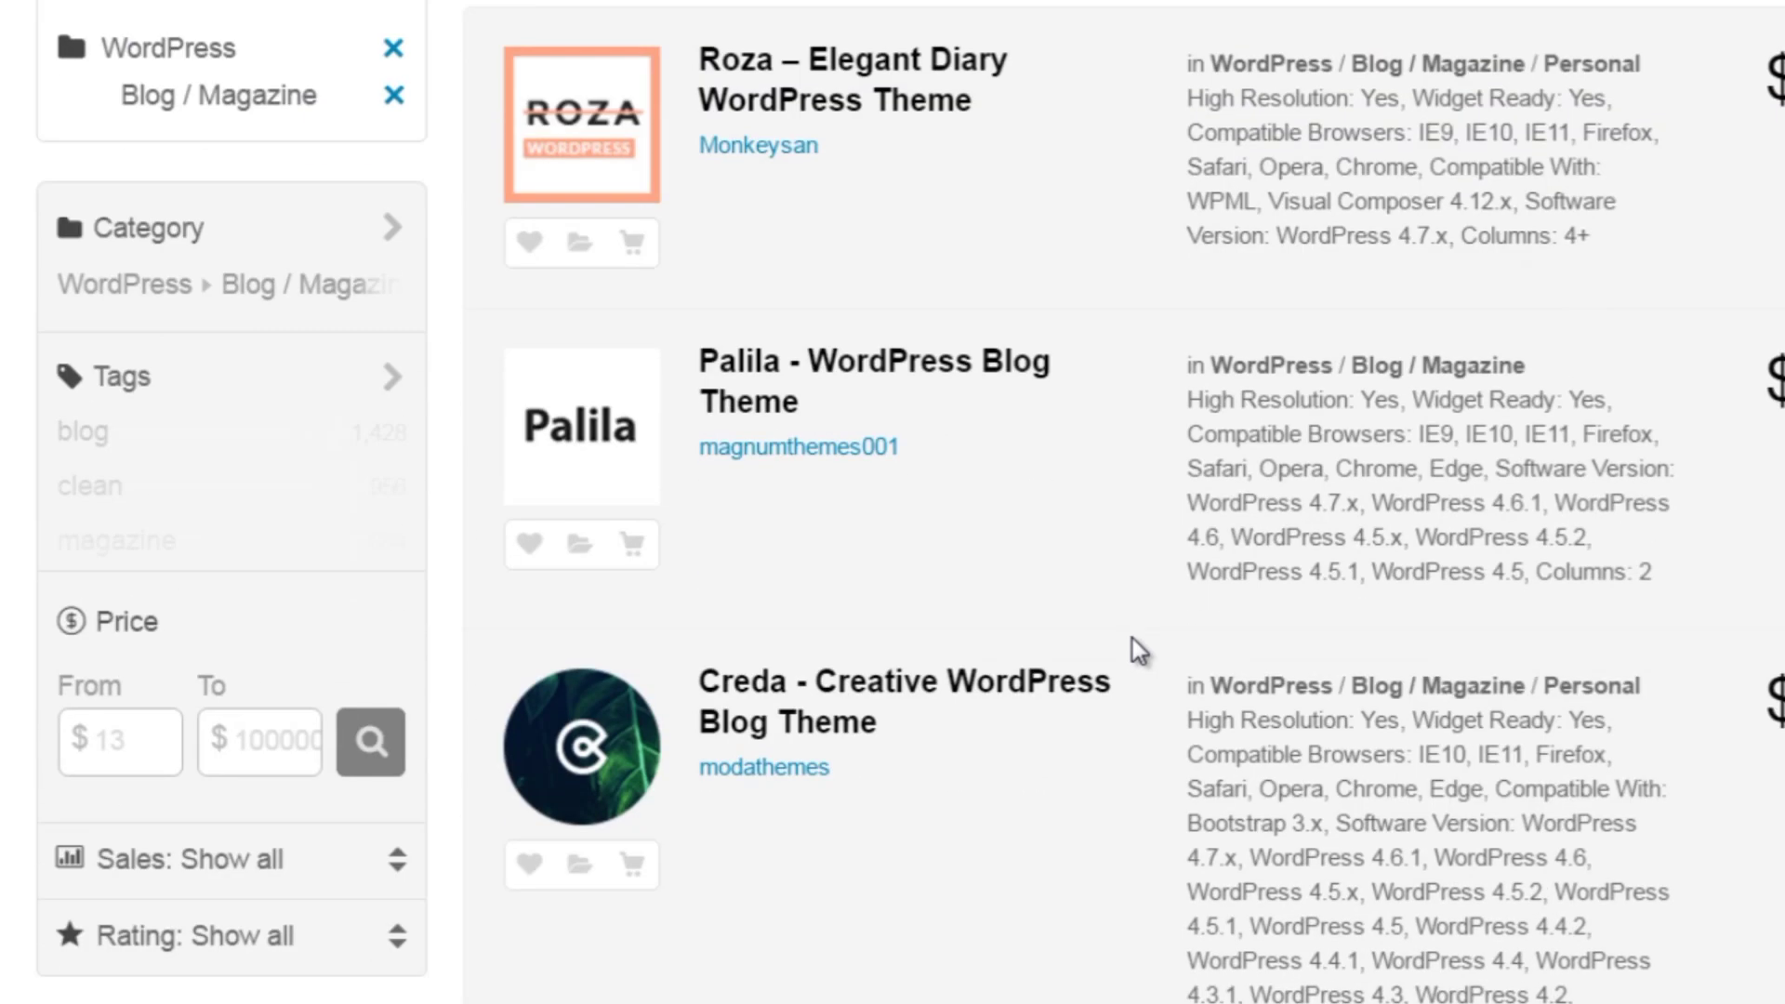
scroll(1133, 640, up, 3)
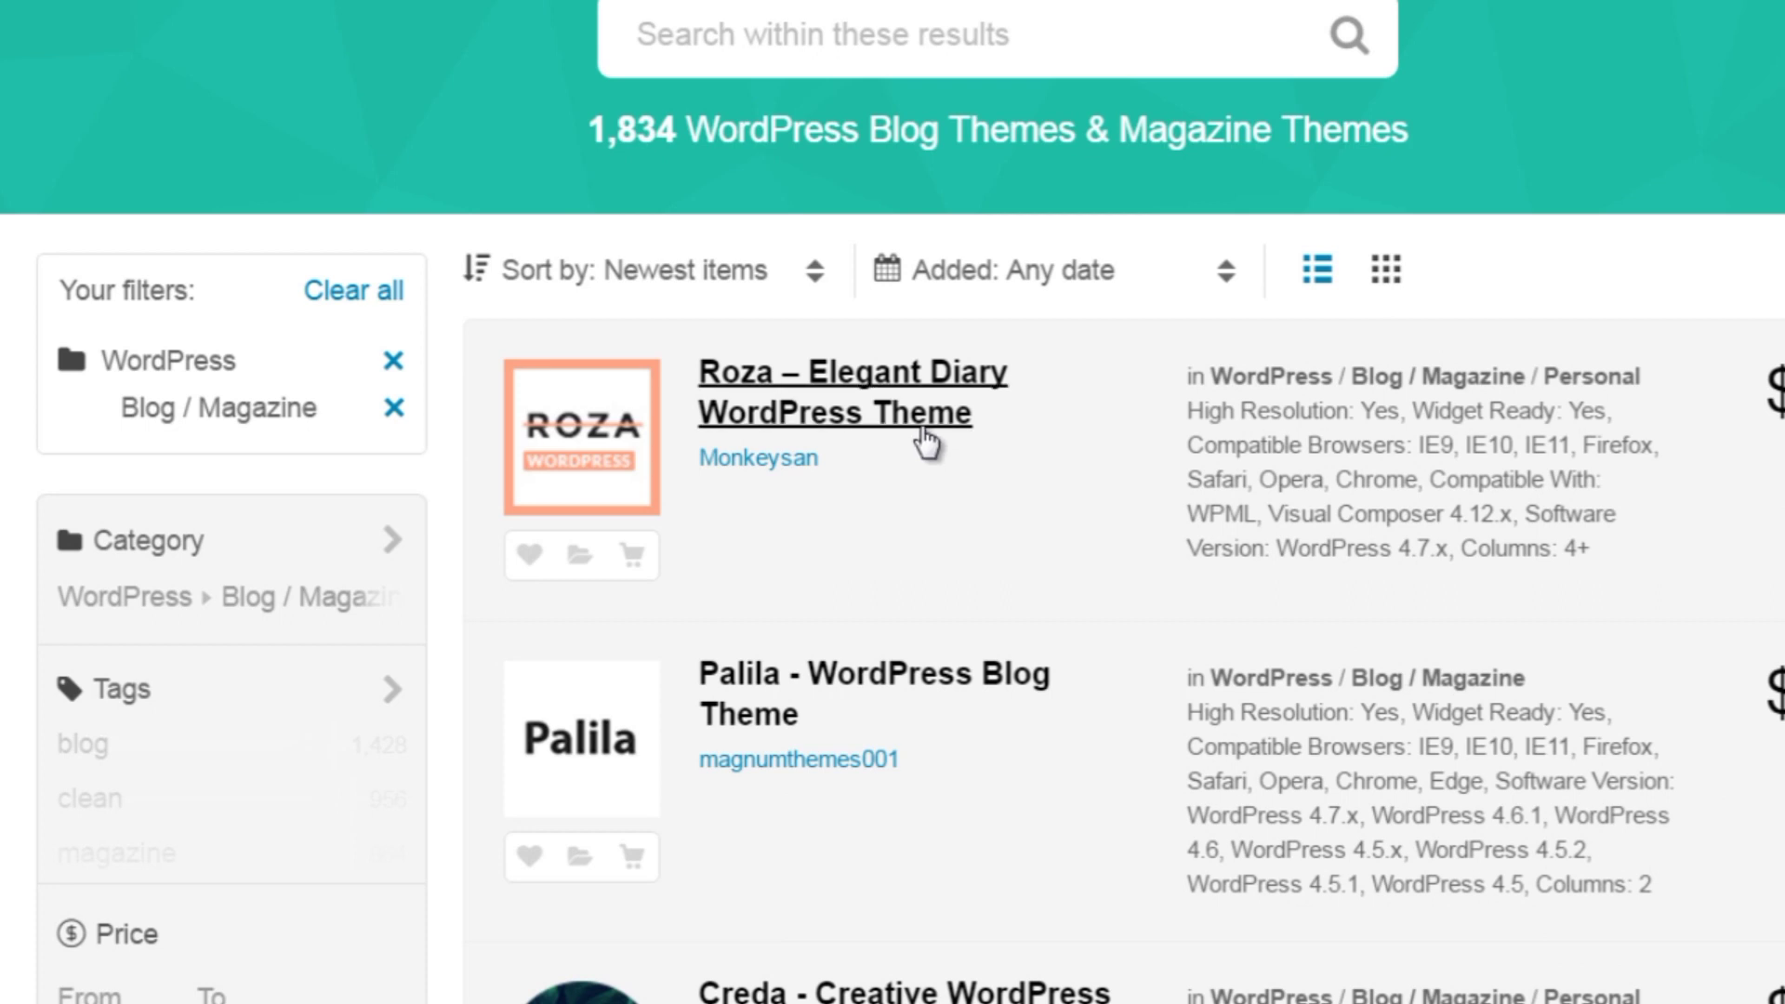